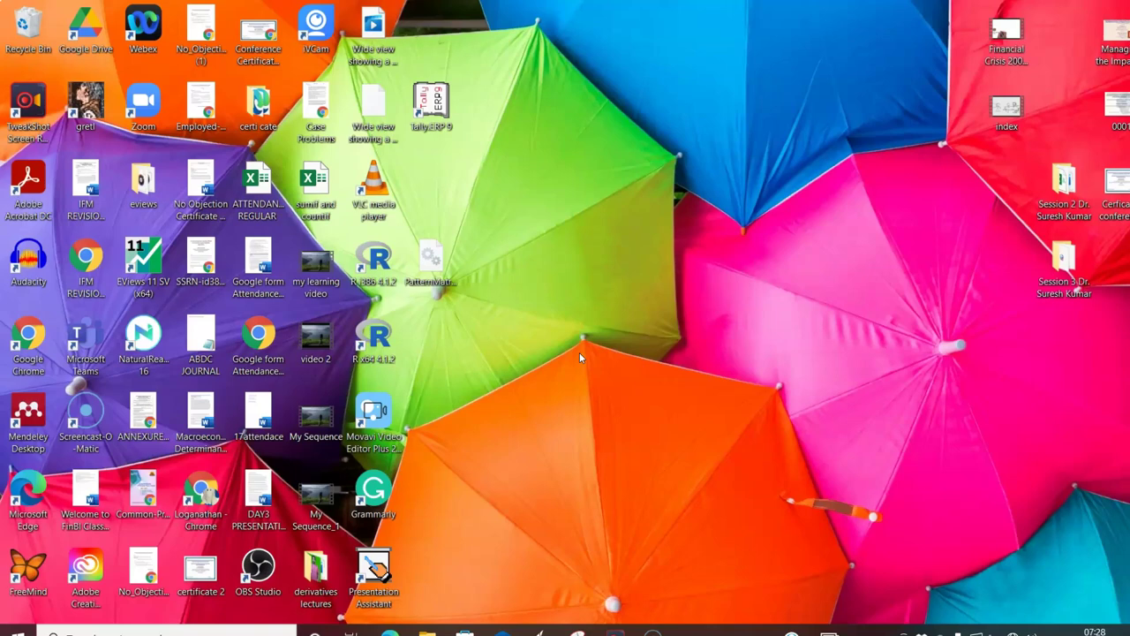
Step: Launch Excel and create a blank workbook
key(super+r)
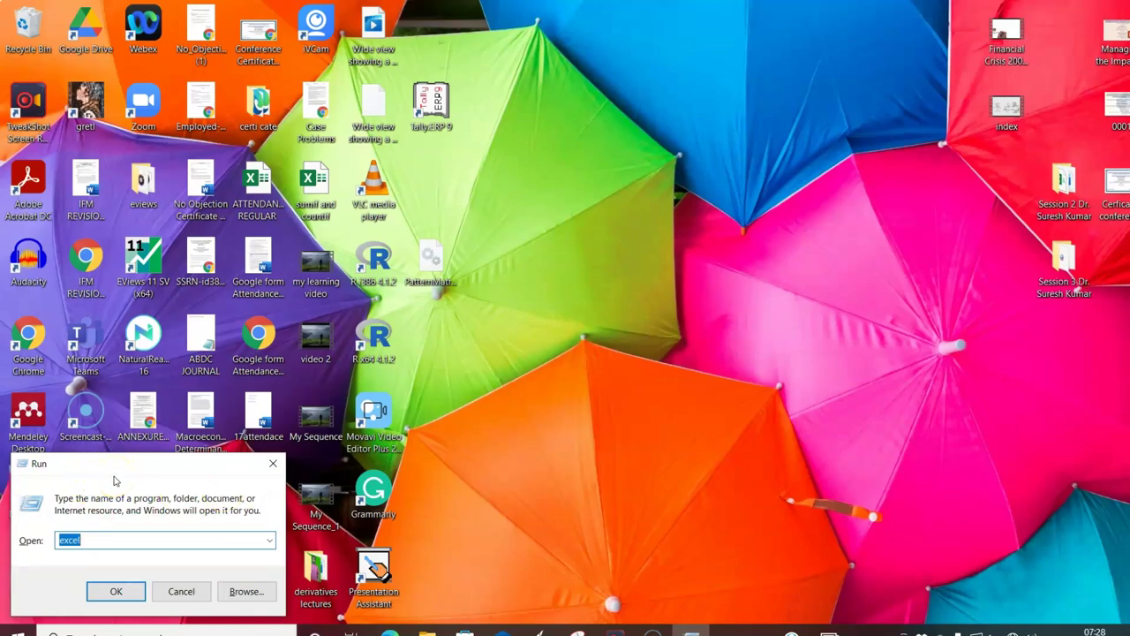
click(117, 592)
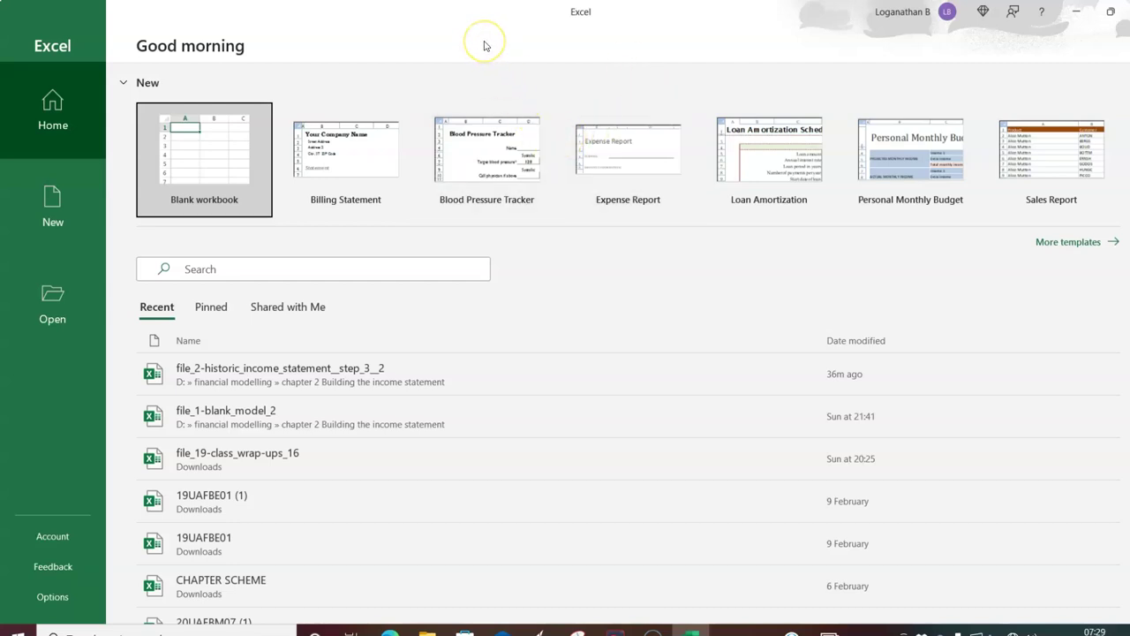
click(220, 139)
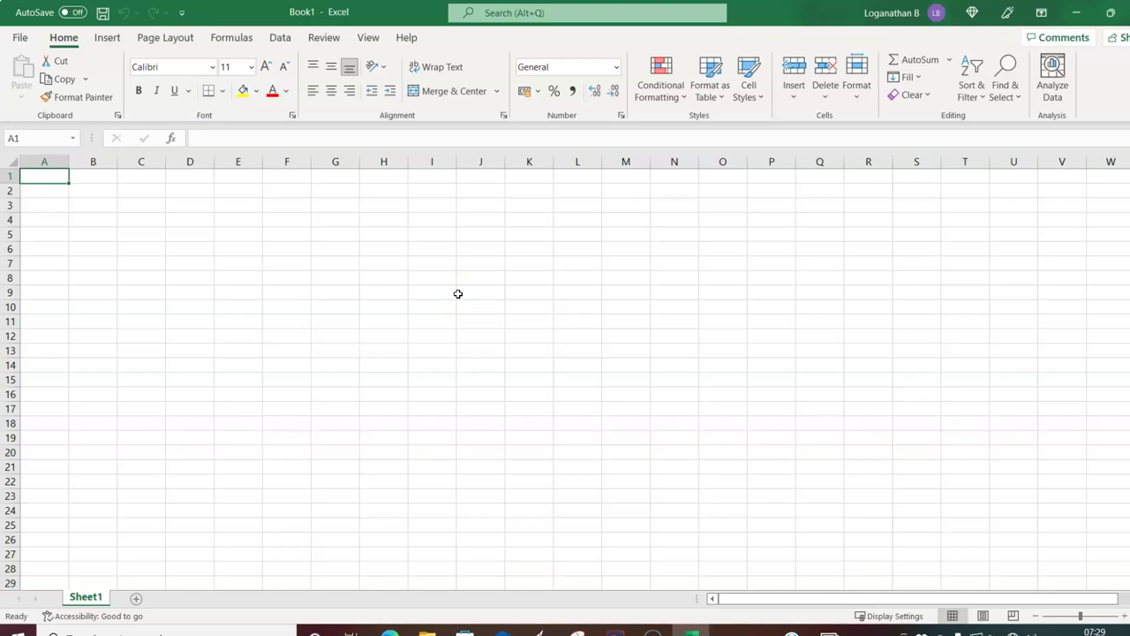
Step: Enter OOP in cell H7 and OBJECT ORIENTED PROGRAMMING in cell J7
click(387, 263)
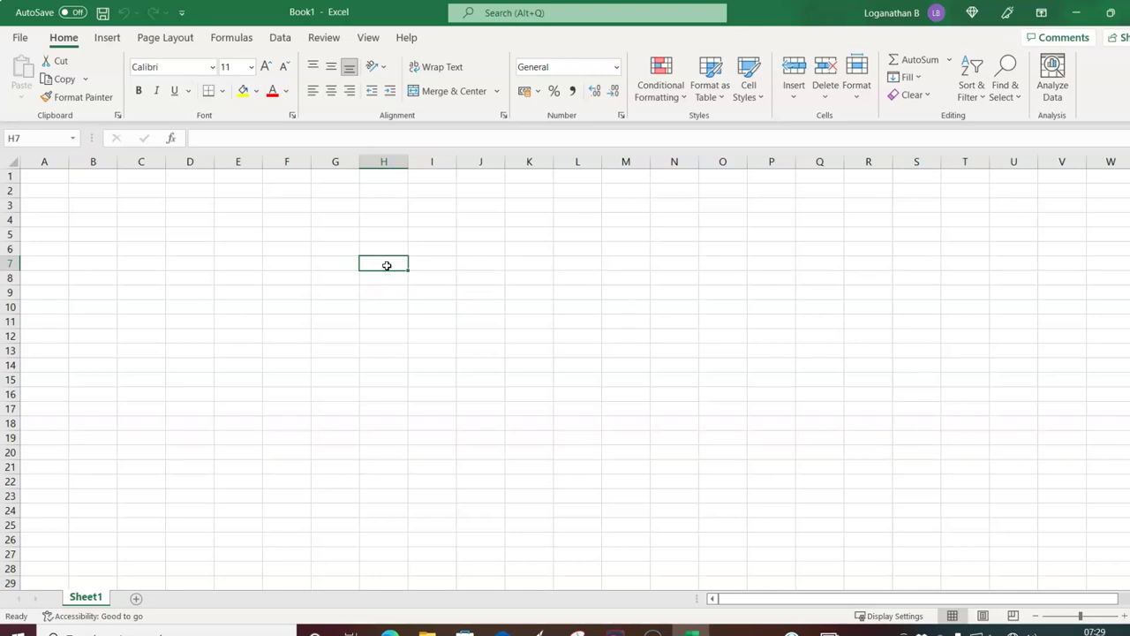
text(o)
key(BackSpace)
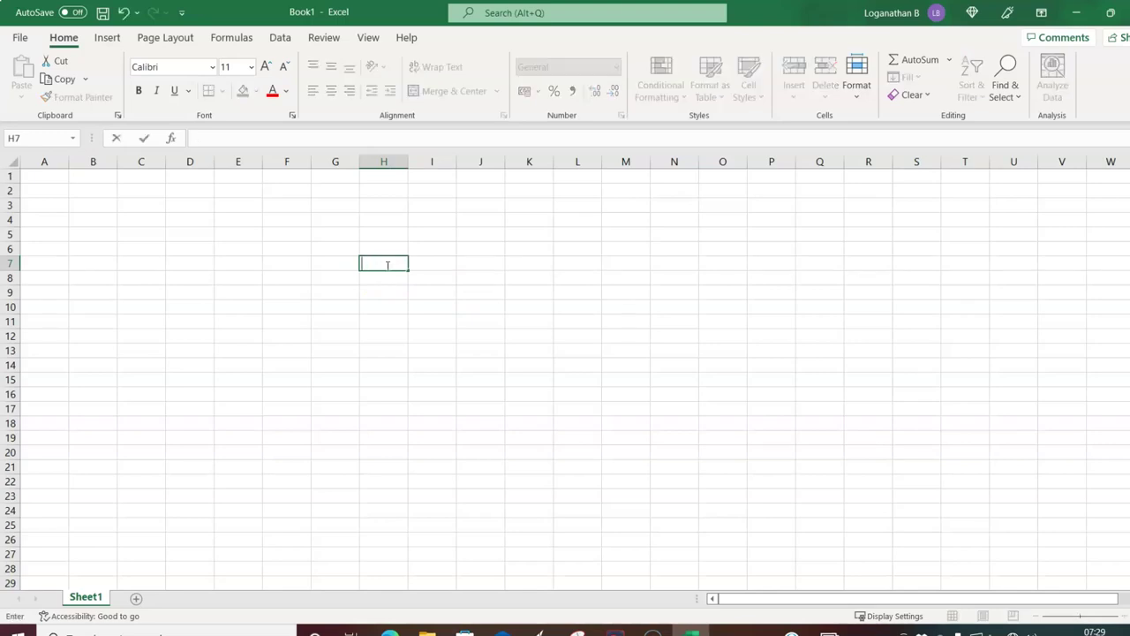
text(OOP)
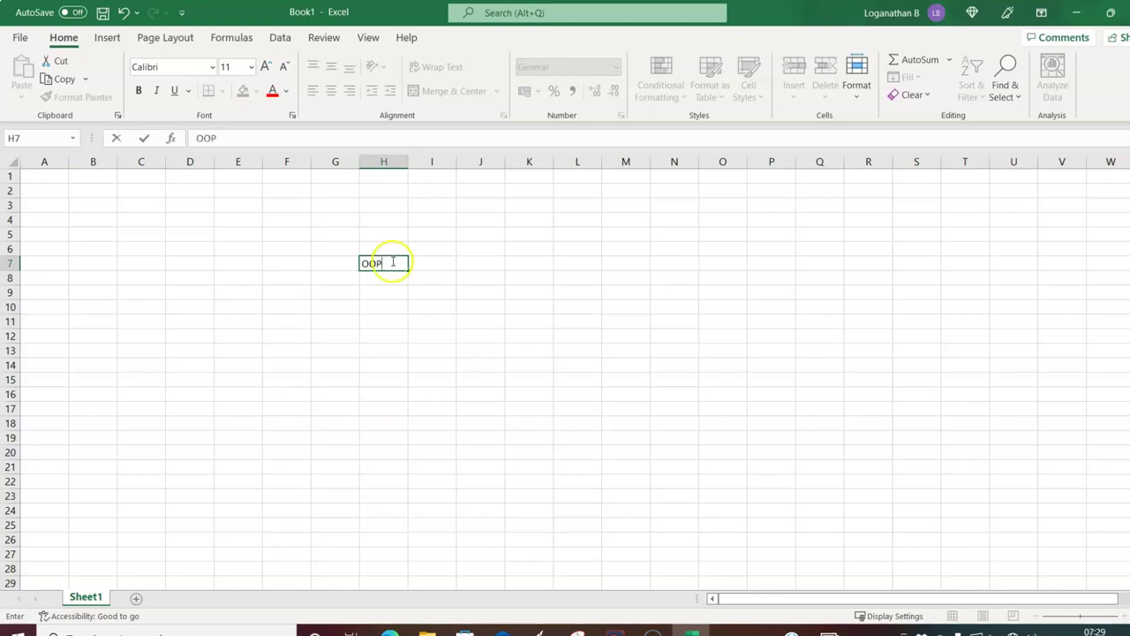
click(478, 261)
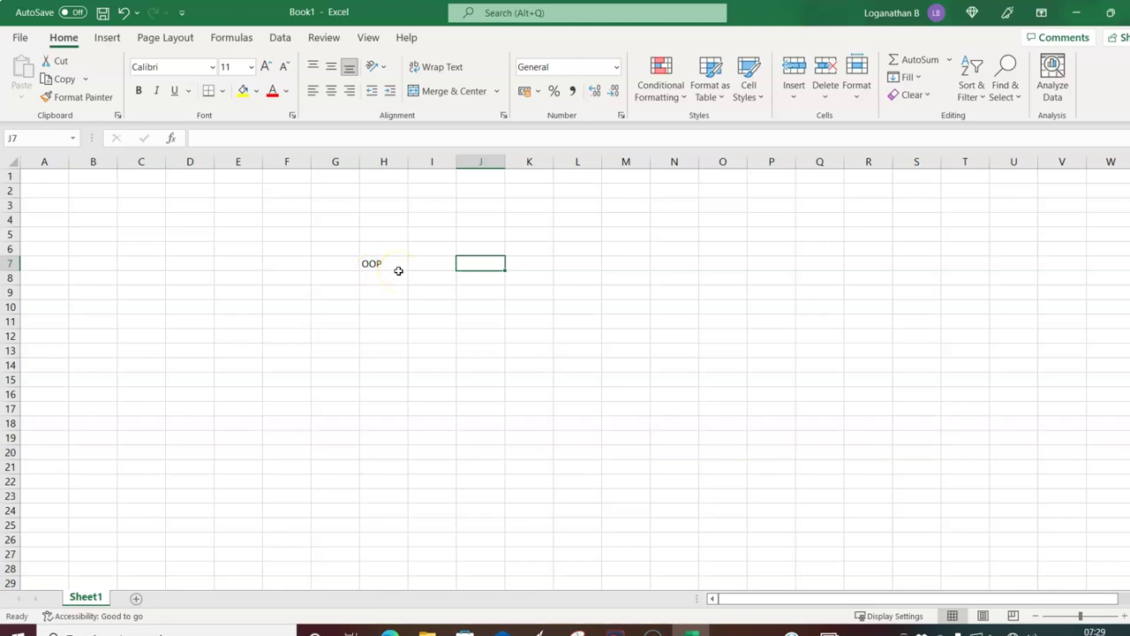
text(OBJECT ORIENTED PROGRAMMING)
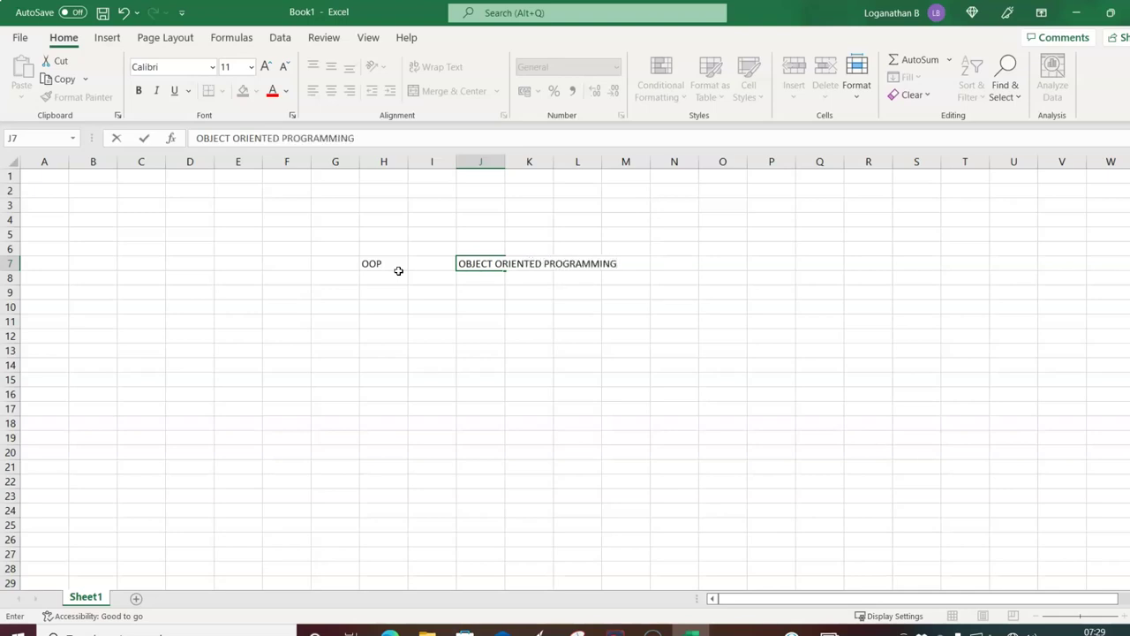
click(356, 351)
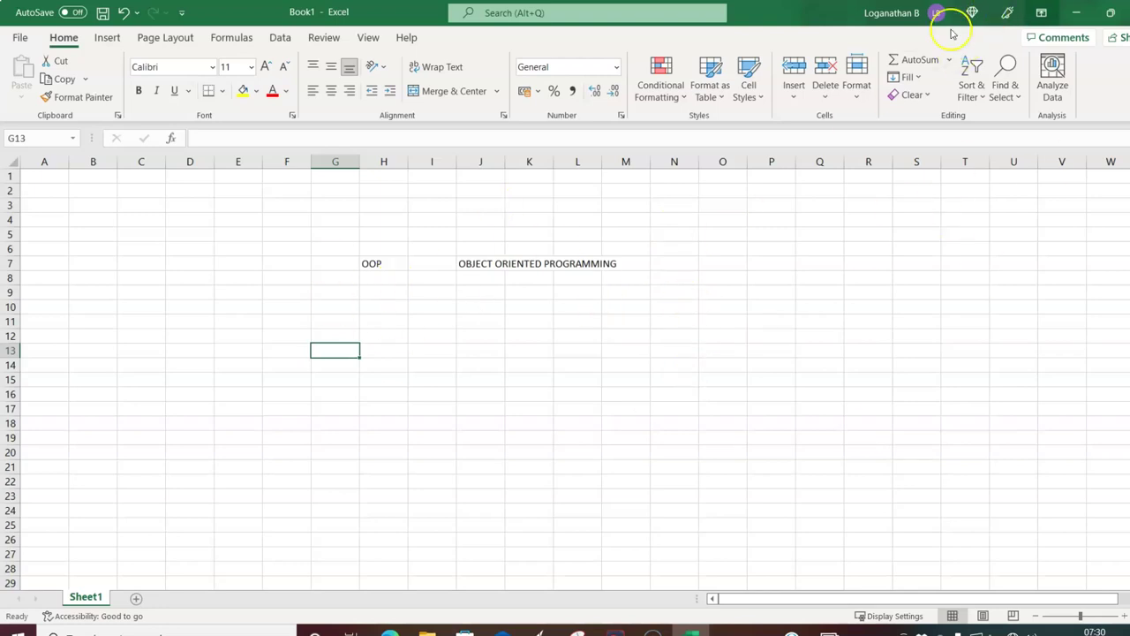
Step: Shrink the workbook window to reveal the desktop and maximize it again
click(1107, 12)
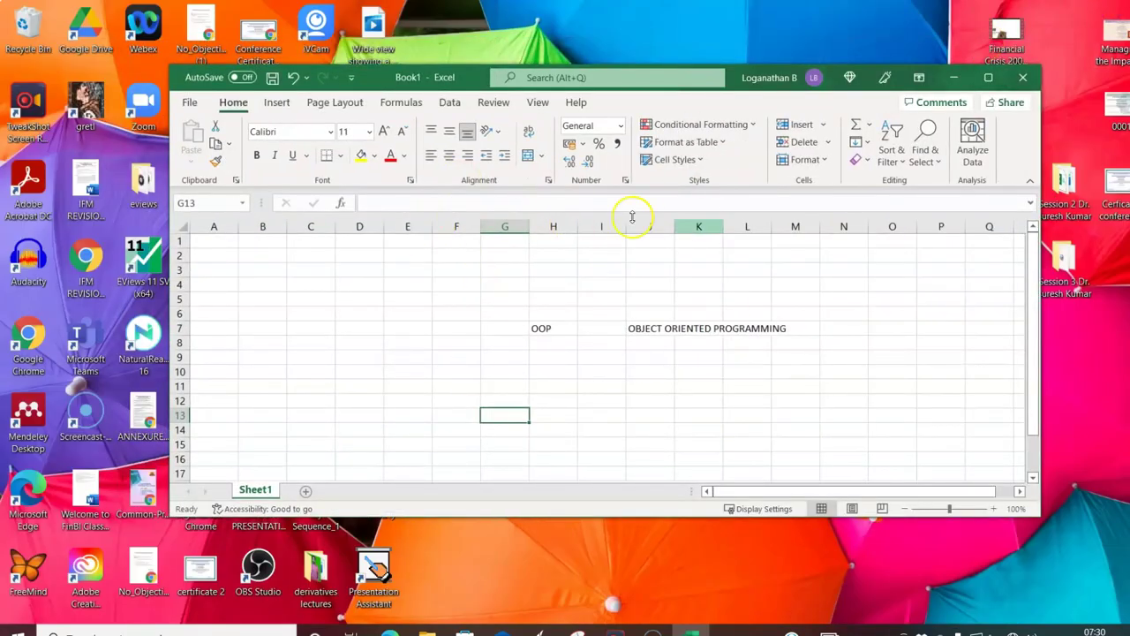
click(989, 78)
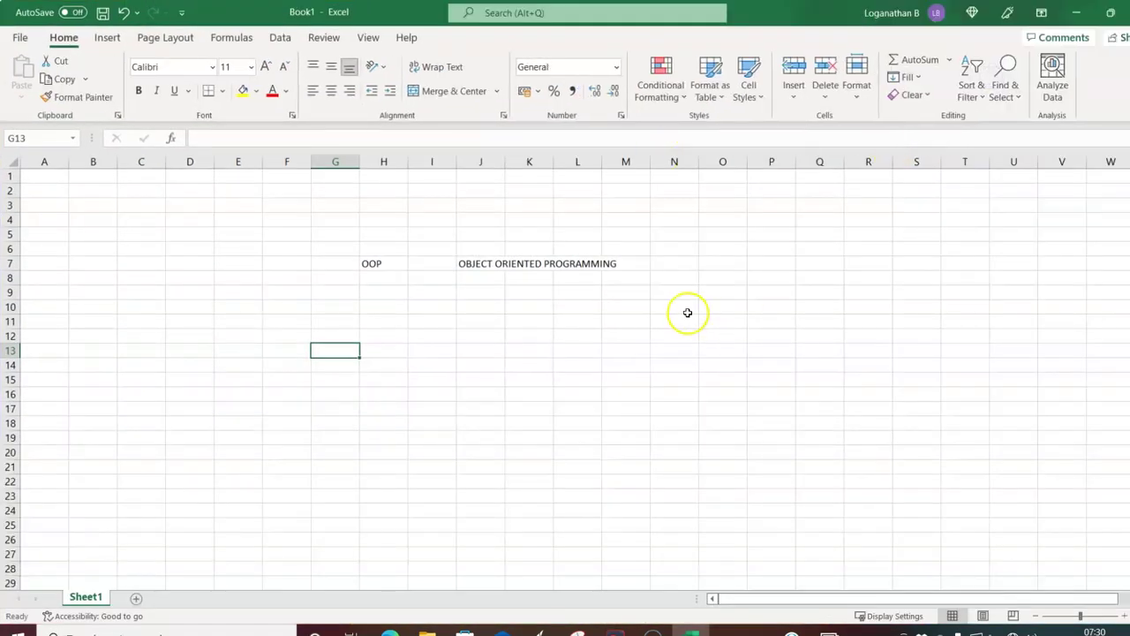
click(467, 362)
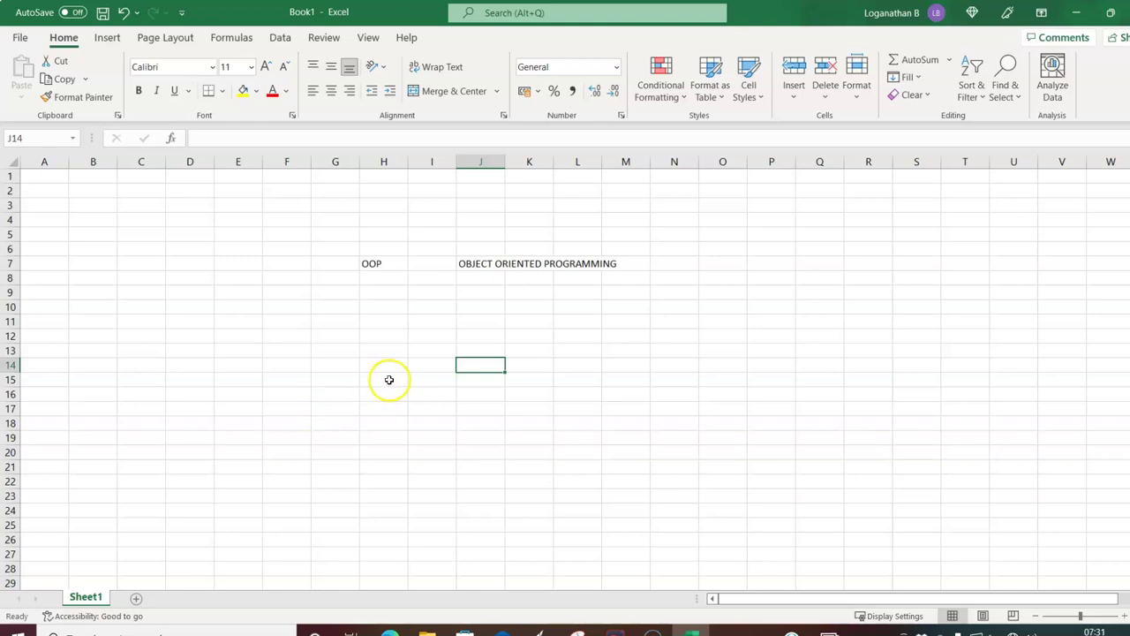
Step: Add four new worksheets, Sheet2 to Sheet5, to the workbook
click(136, 601)
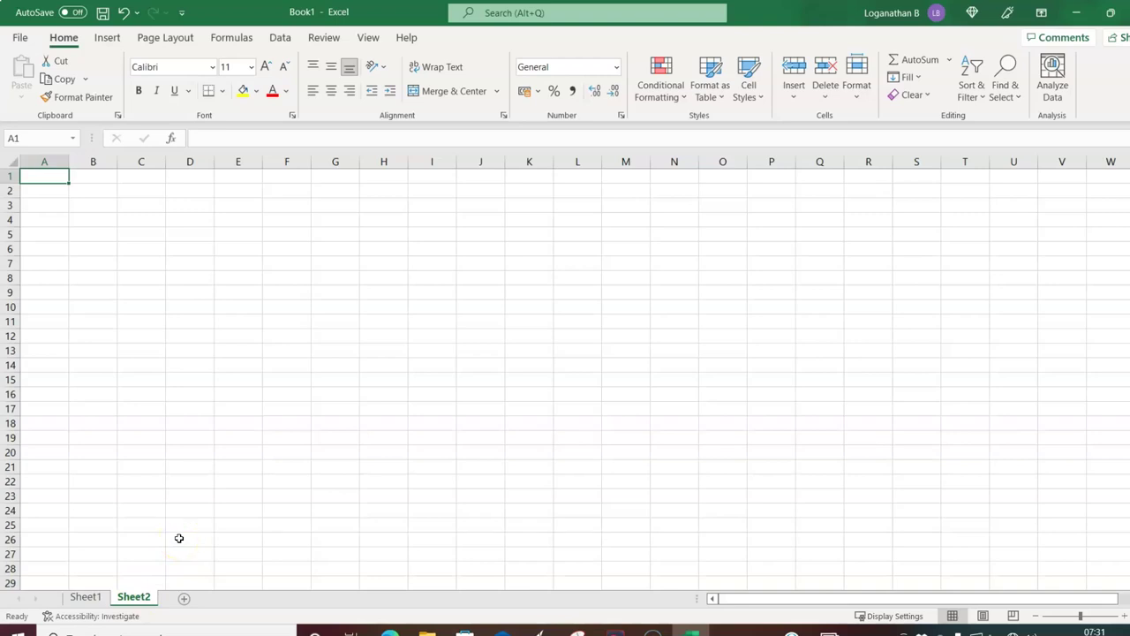
click(184, 601)
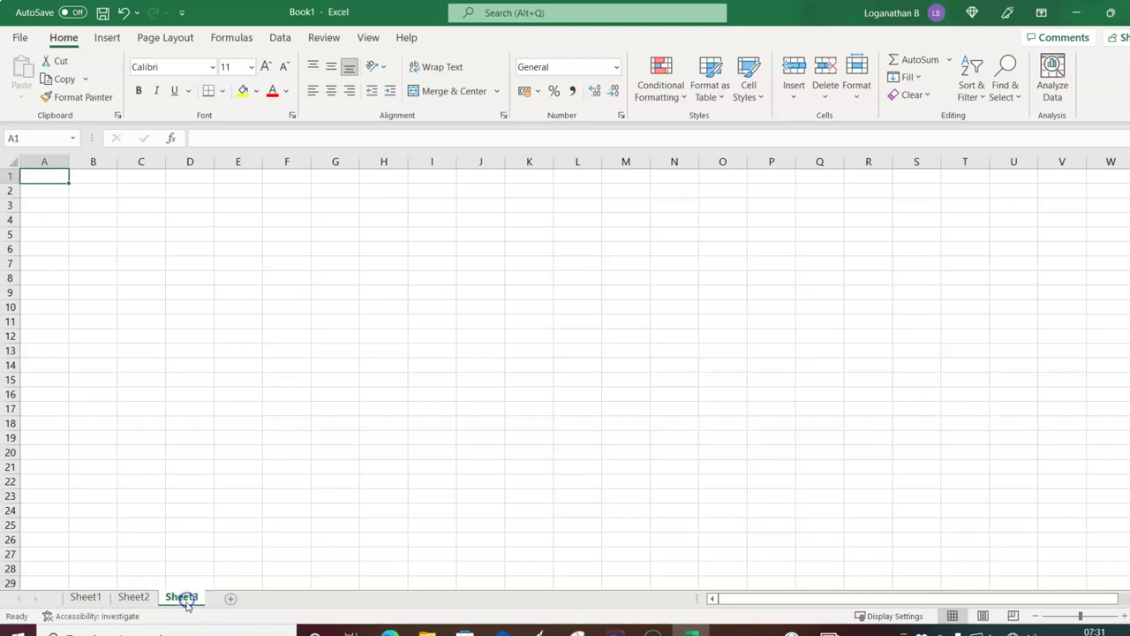
click(230, 598)
click(281, 598)
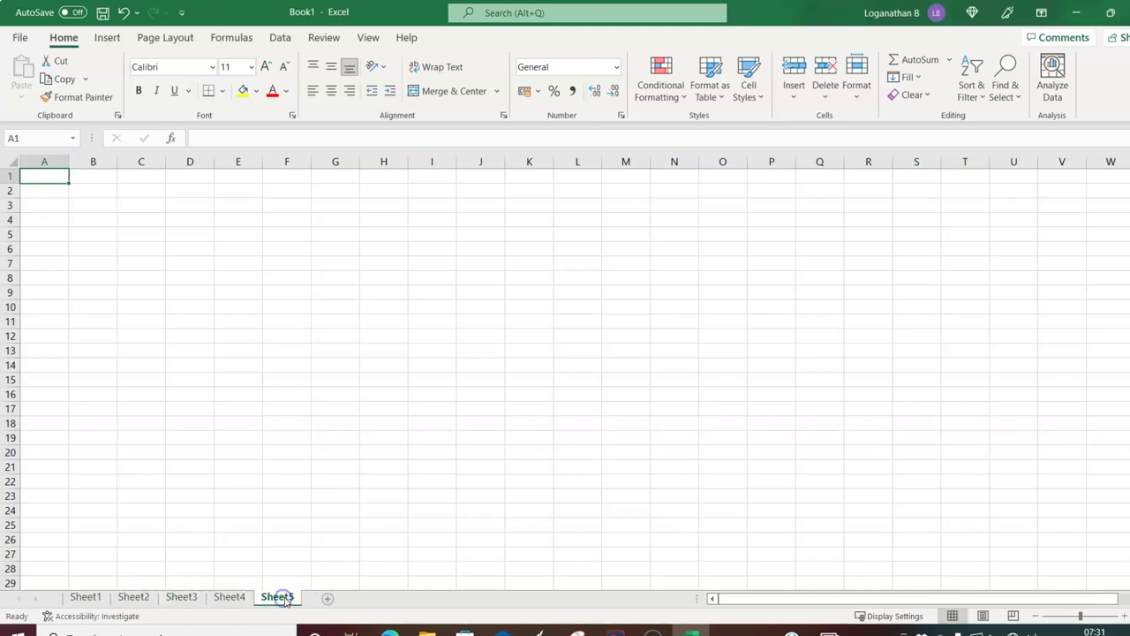
Step: Look through the worksheets from Sheet1 to Sheet5 and return to Sheet1
click(88, 598)
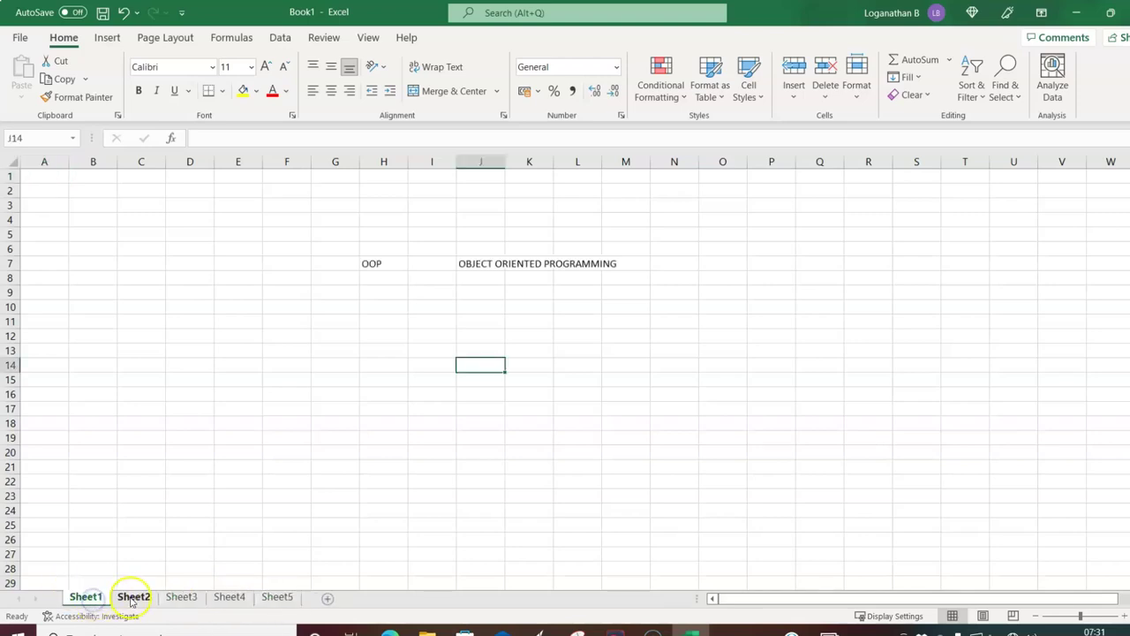
click(133, 598)
click(185, 598)
click(230, 598)
click(277, 597)
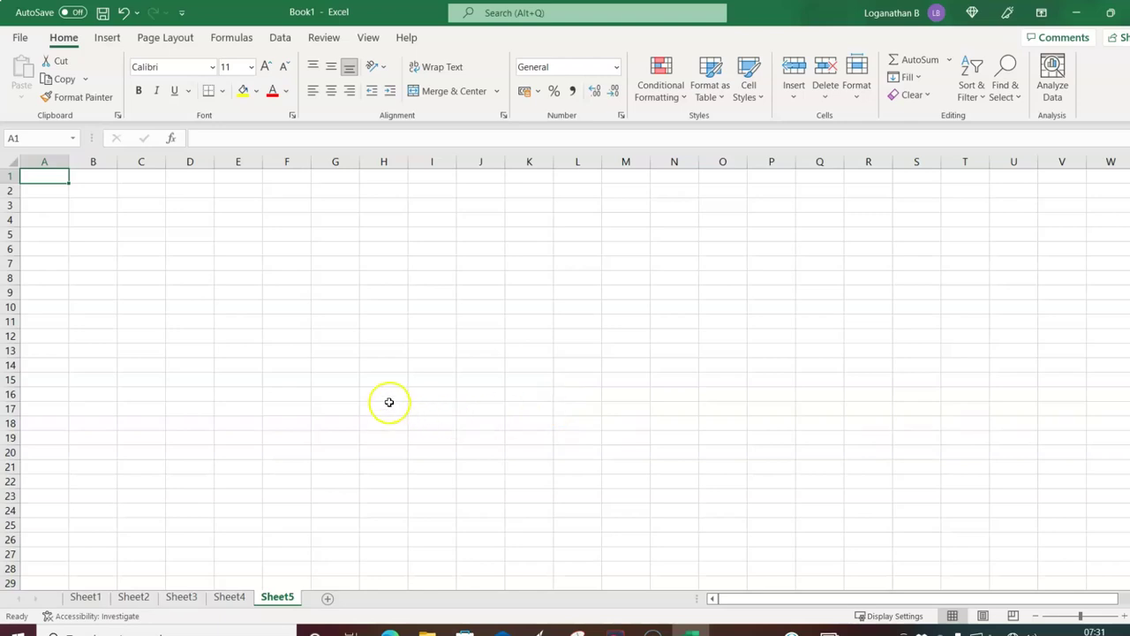
click(84, 596)
click(134, 597)
click(181, 597)
click(229, 598)
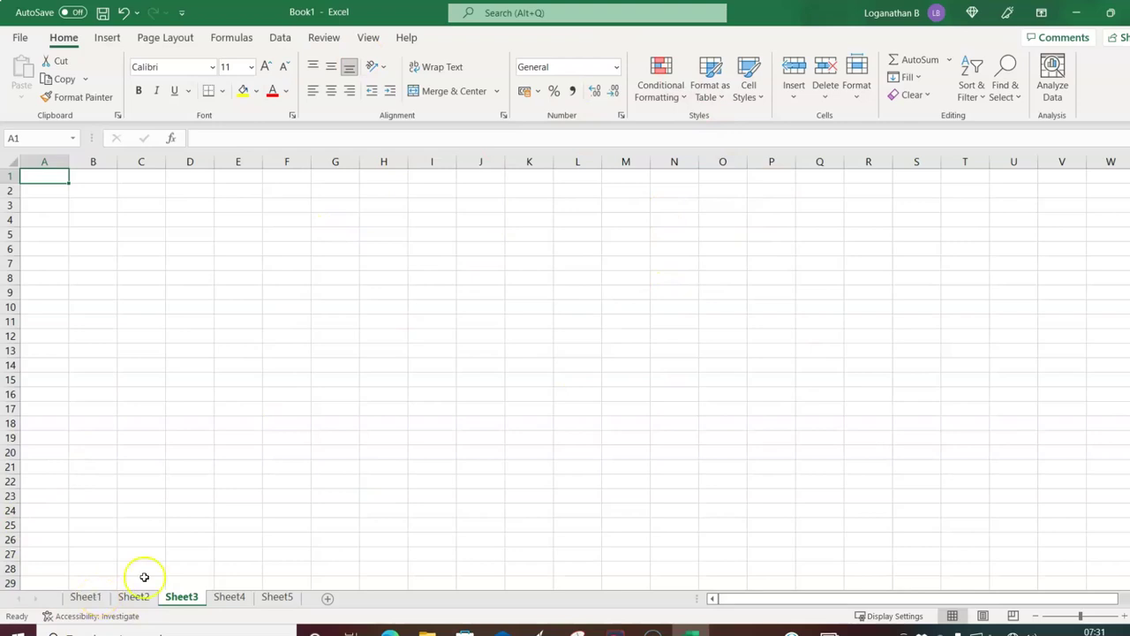
click(88, 597)
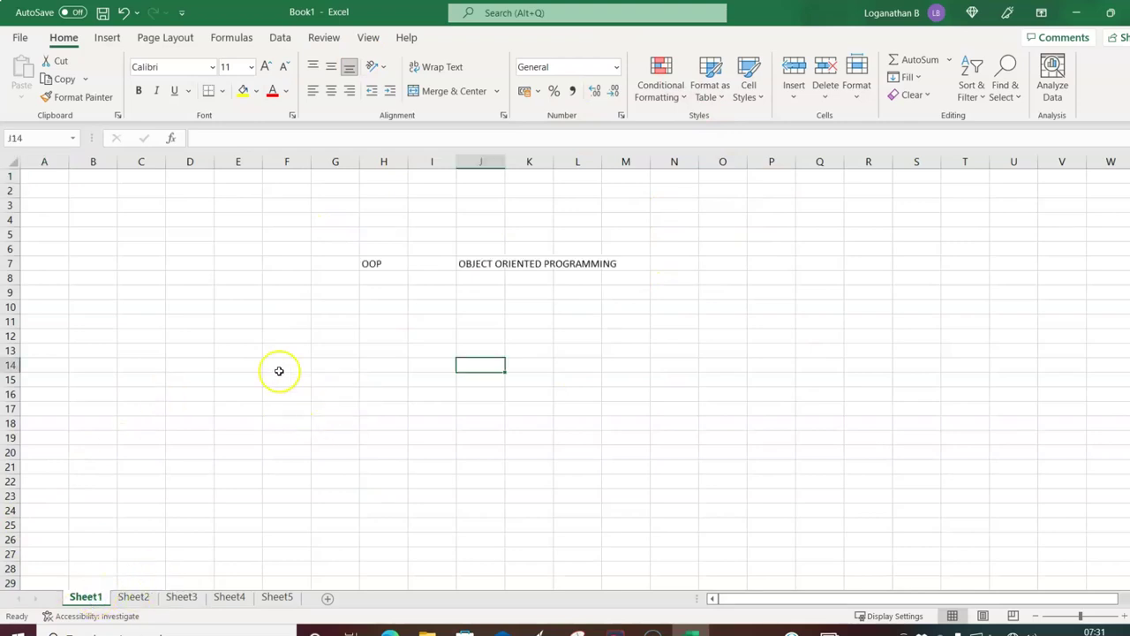
Step: Highlight the cell range E10:P22 on Sheet1, clear the selection and display the Review commands
click(224, 304)
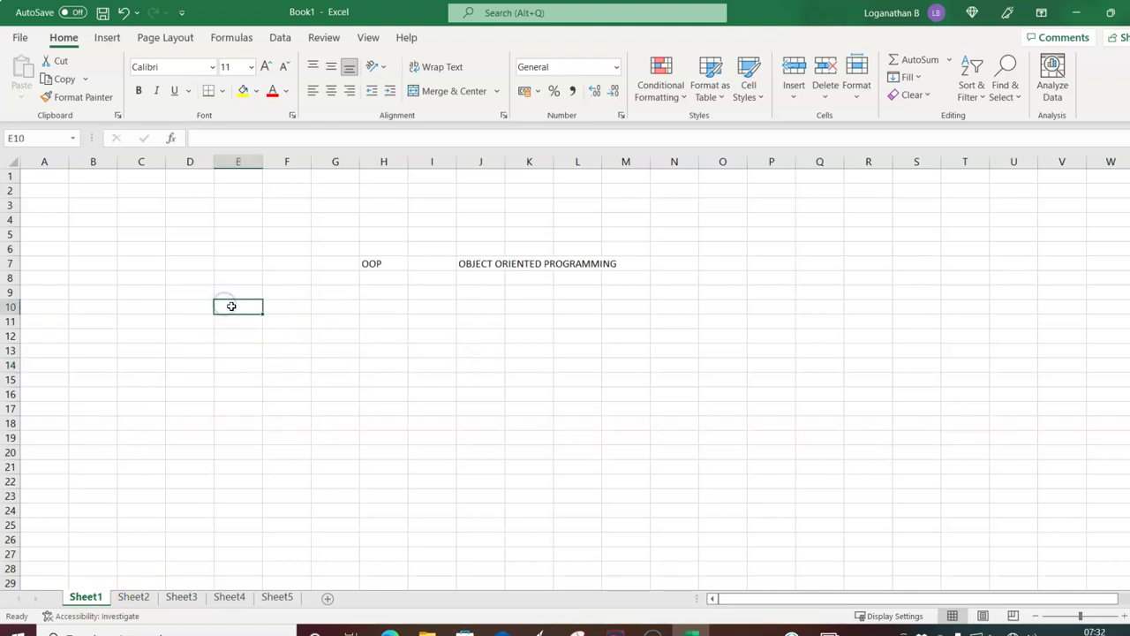
drag(231, 307, 748, 475)
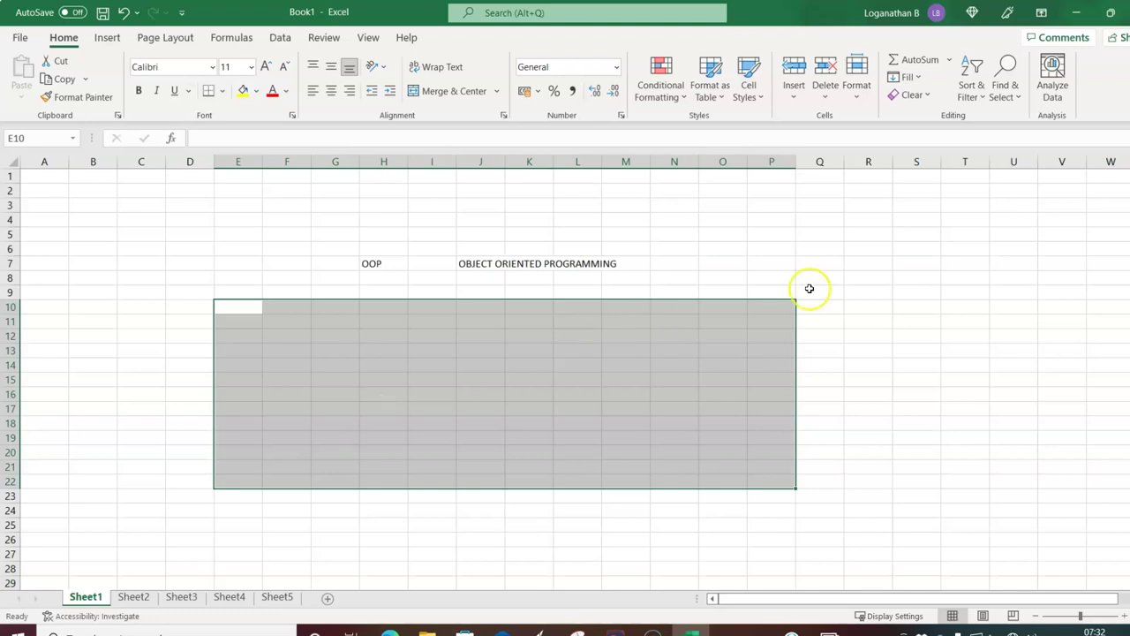
click(893, 263)
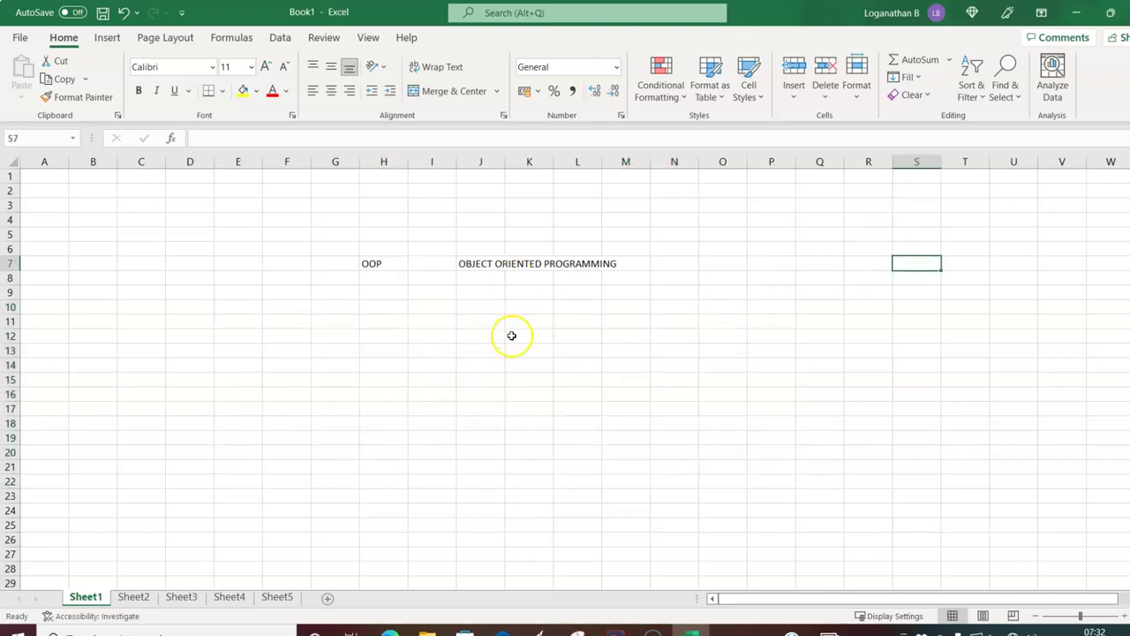
click(325, 38)
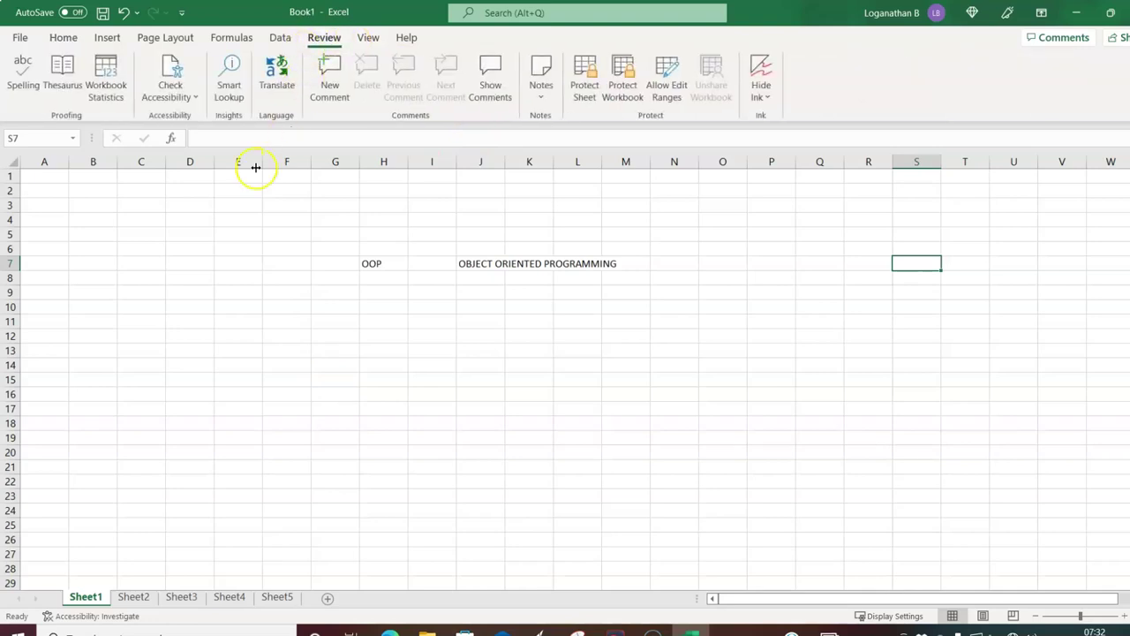
click(371, 351)
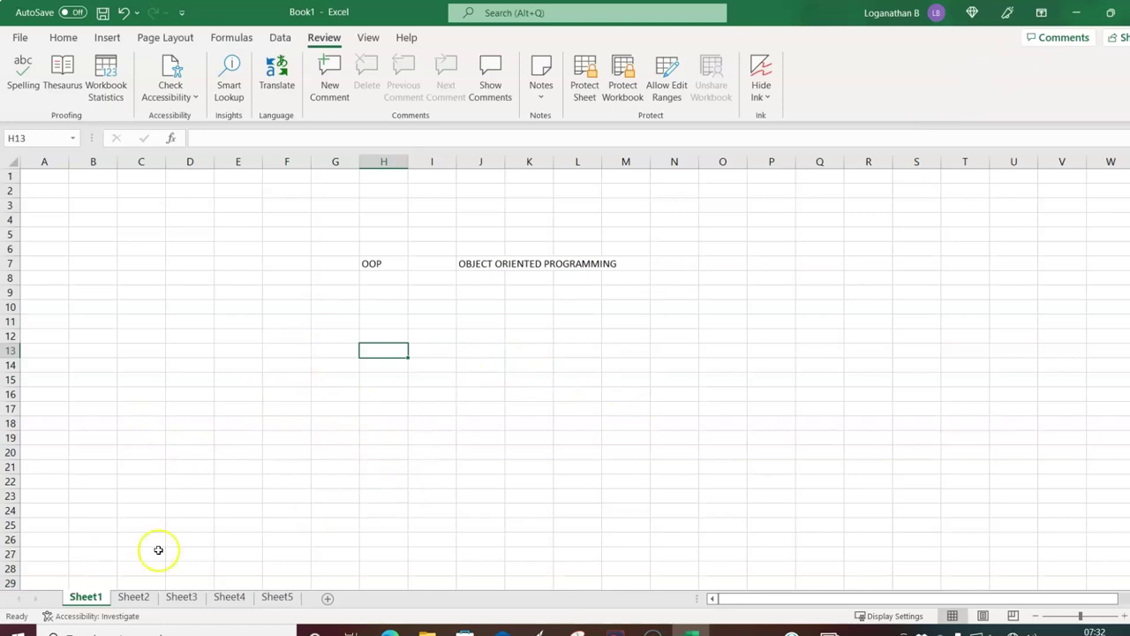
Step: View Sheet2, Sheet3 and Sheet4 in turn and go back to Sheet1
click(131, 599)
click(181, 598)
click(229, 598)
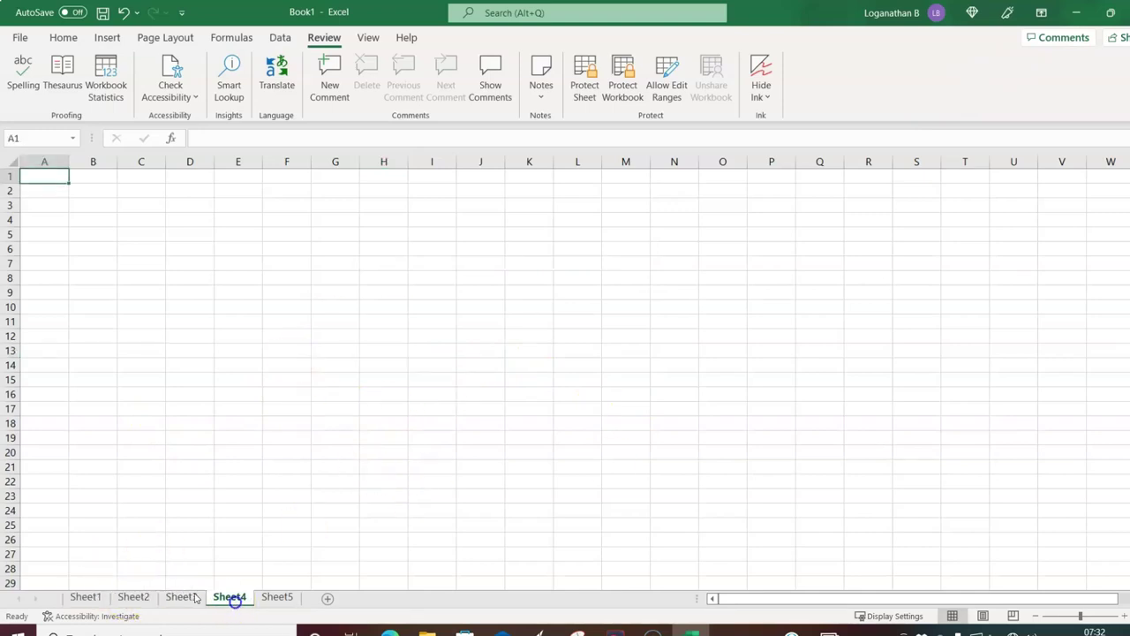
click(86, 598)
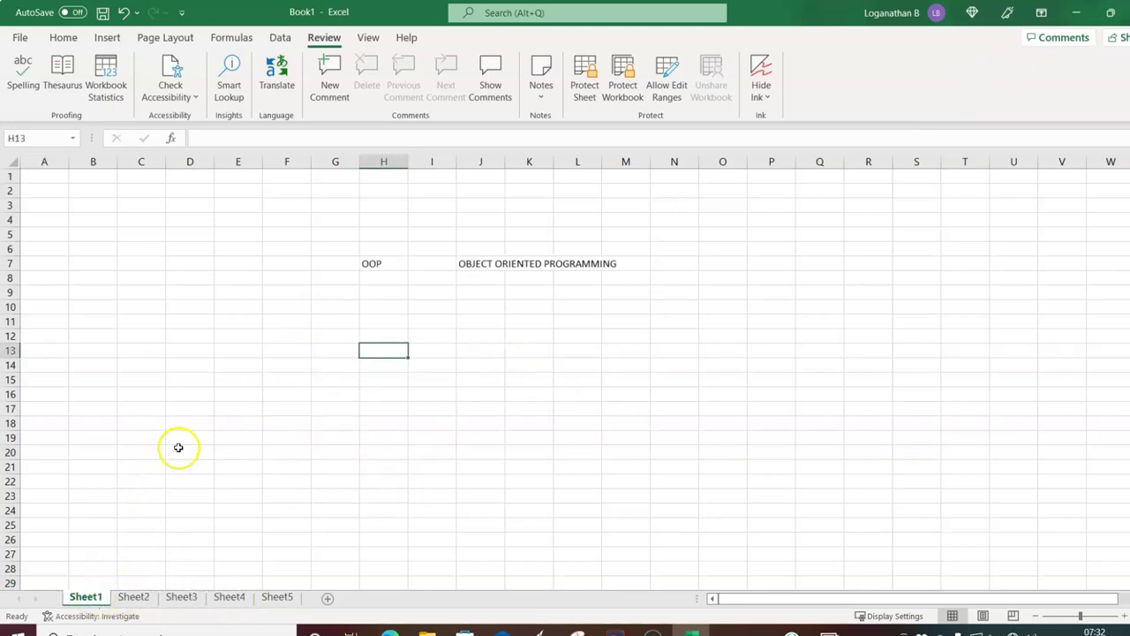
Step: Highlight the cell range F11:L18 on Sheet1, clear the selection and bring back the Home commands
drag(273, 323, 585, 417)
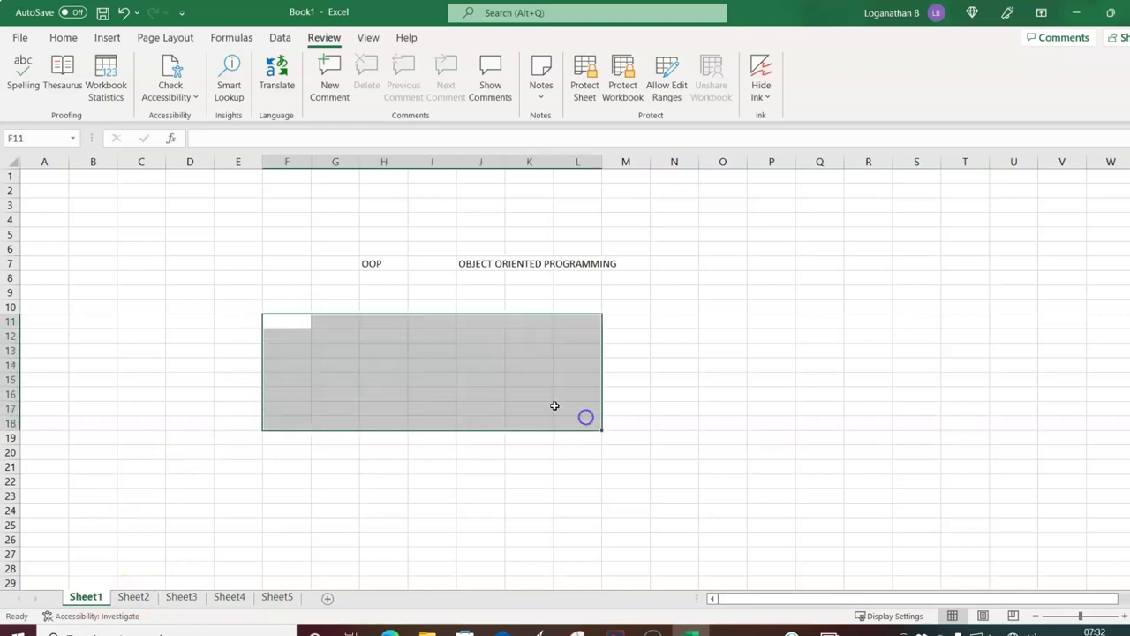
click(731, 350)
click(62, 37)
click(313, 366)
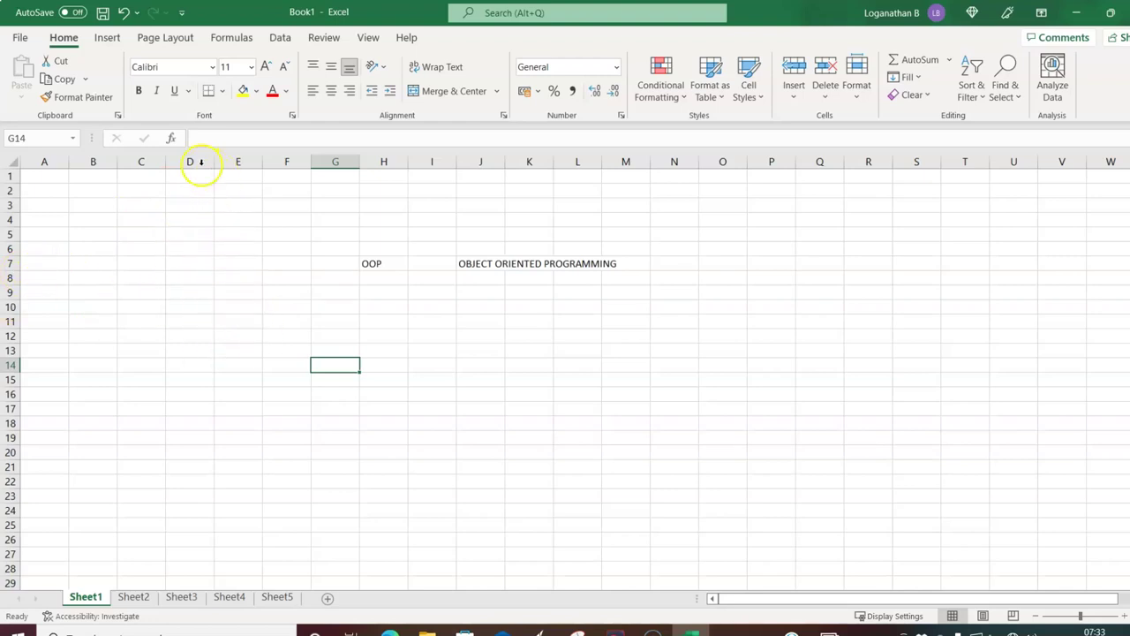
Step: Select cell D8 to check its address, and highlight the whole of column D and row 8 in turn
click(193, 279)
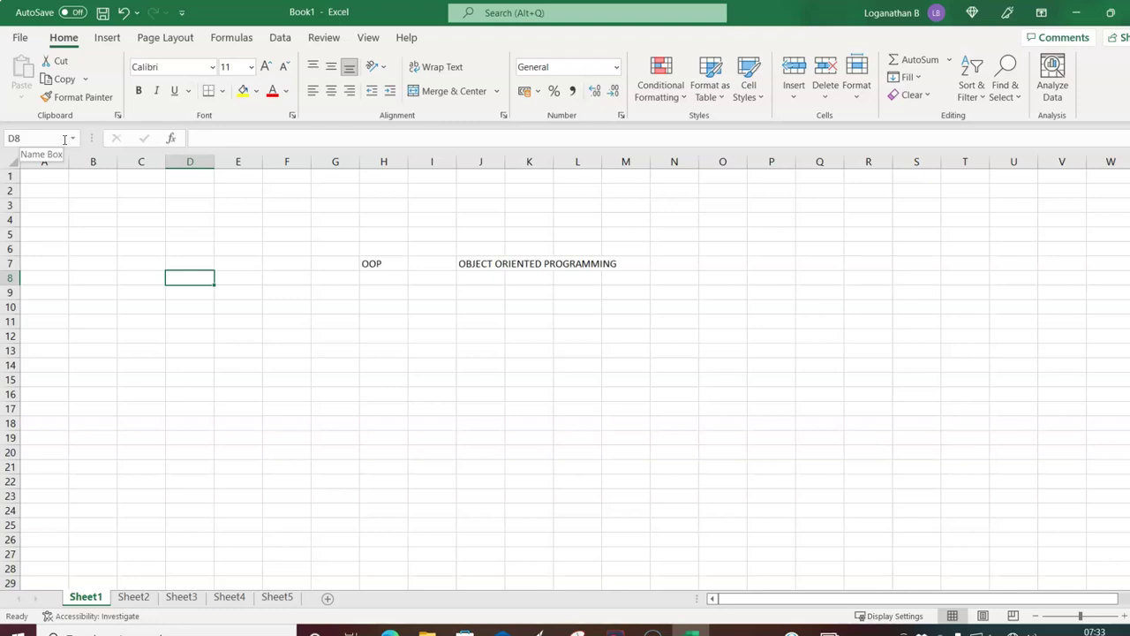
click(190, 162)
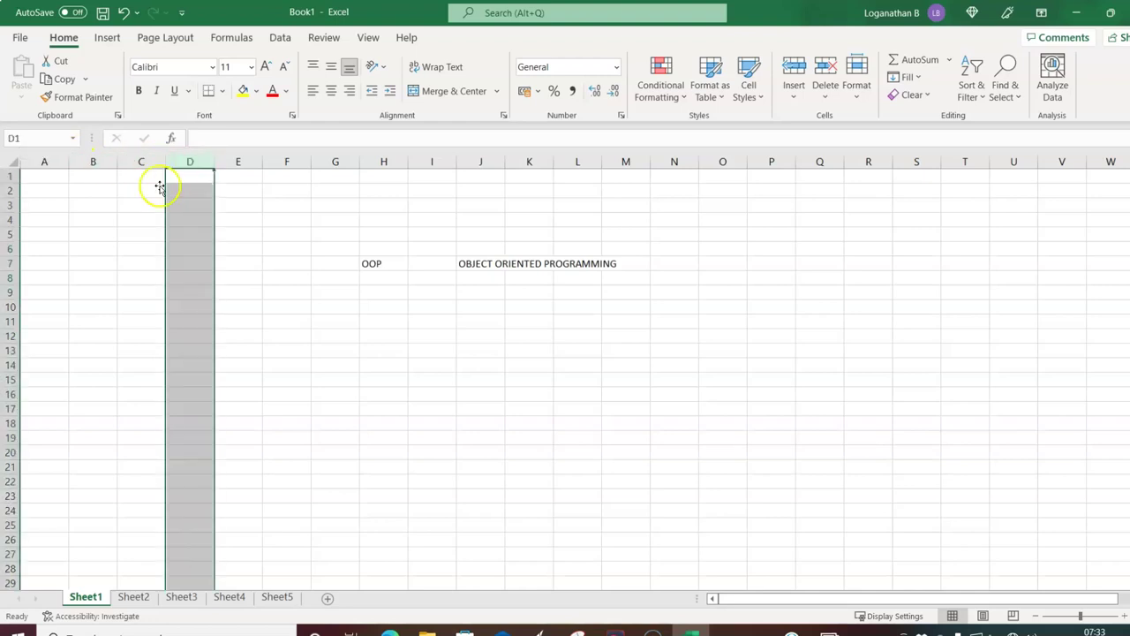
click(137, 234)
click(10, 277)
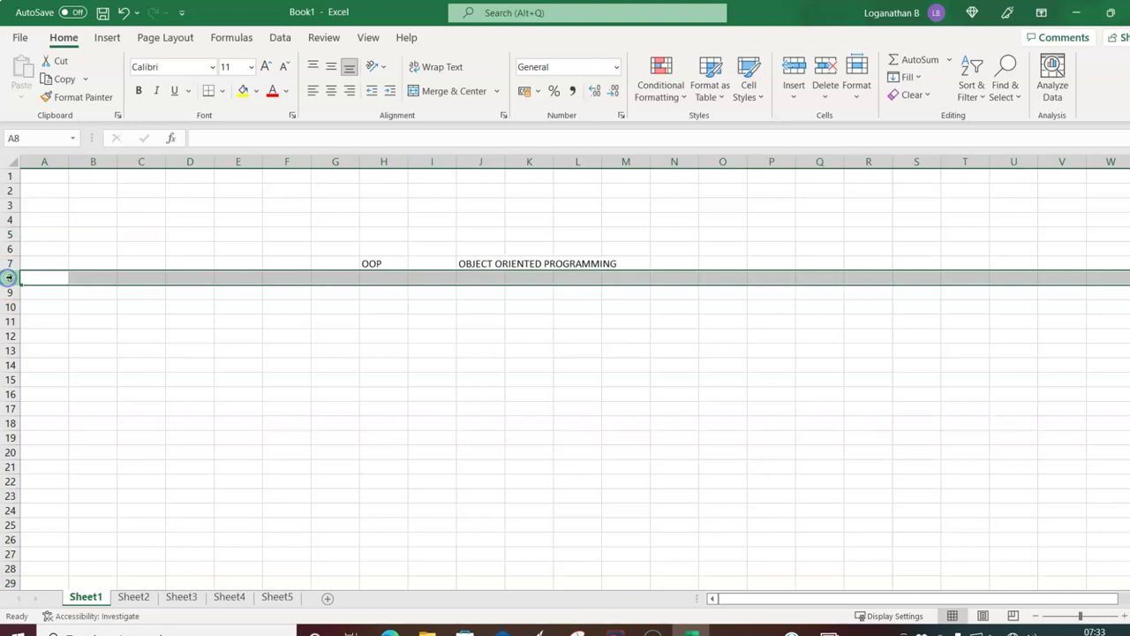
click(185, 337)
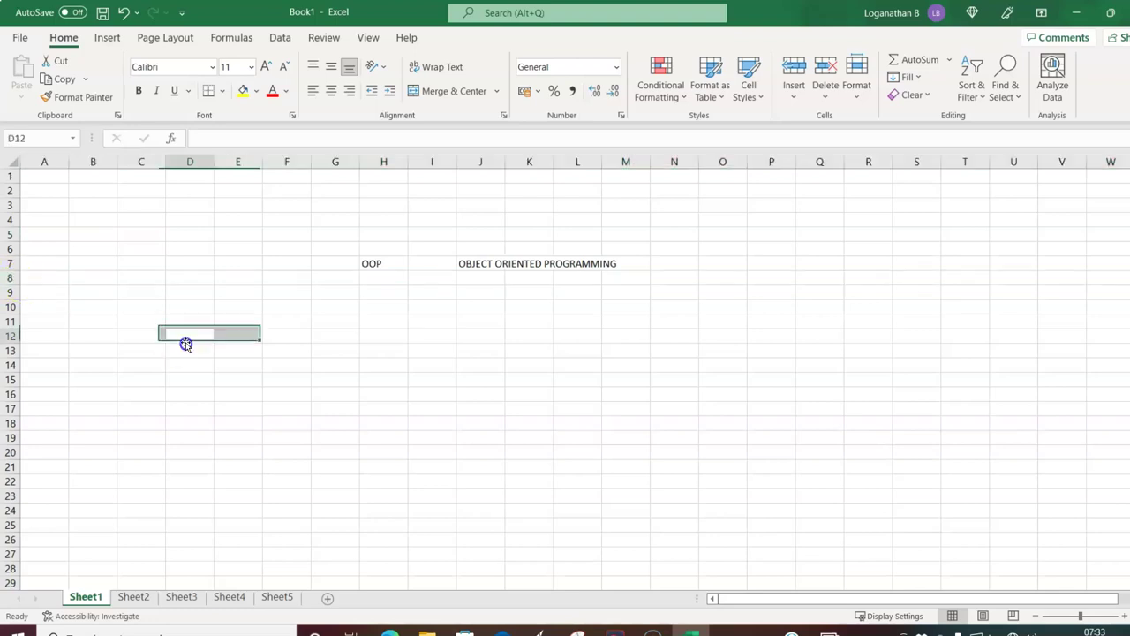
Step: Highlight column D and row 8 once more and select cell D8 where they intersect, finishing on cell E6
click(196, 162)
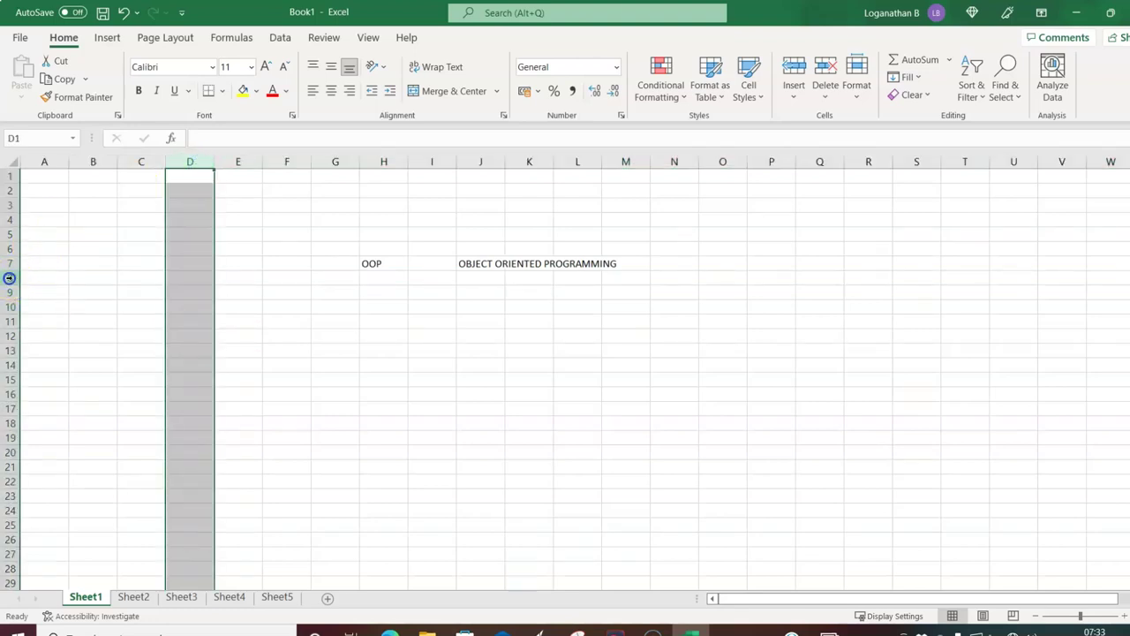
click(10, 277)
click(191, 279)
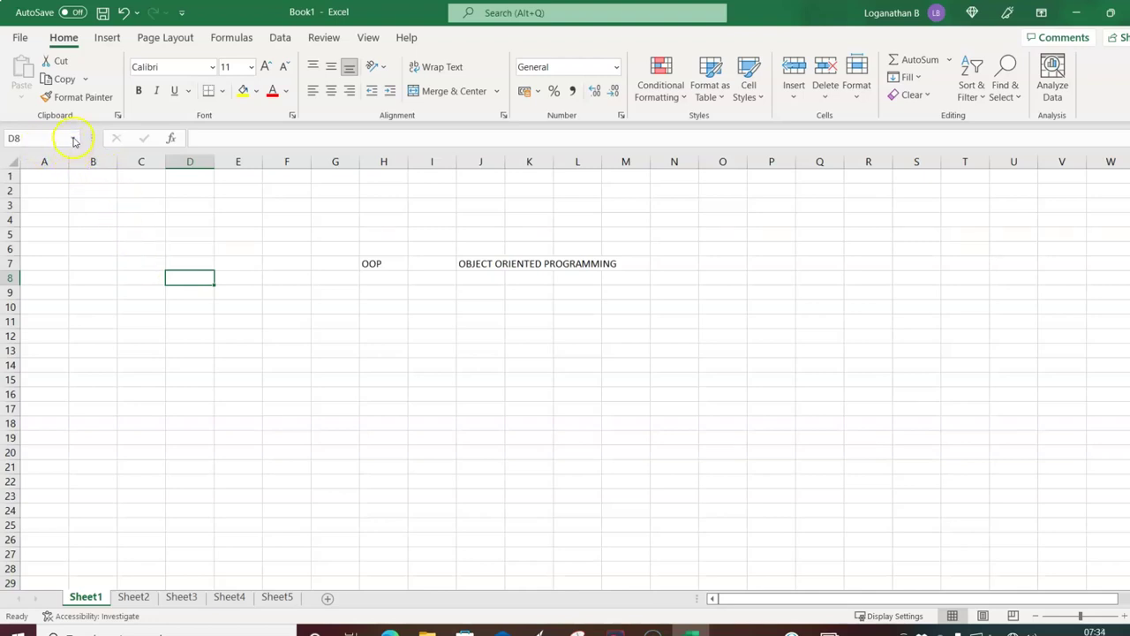
click(183, 277)
click(220, 243)
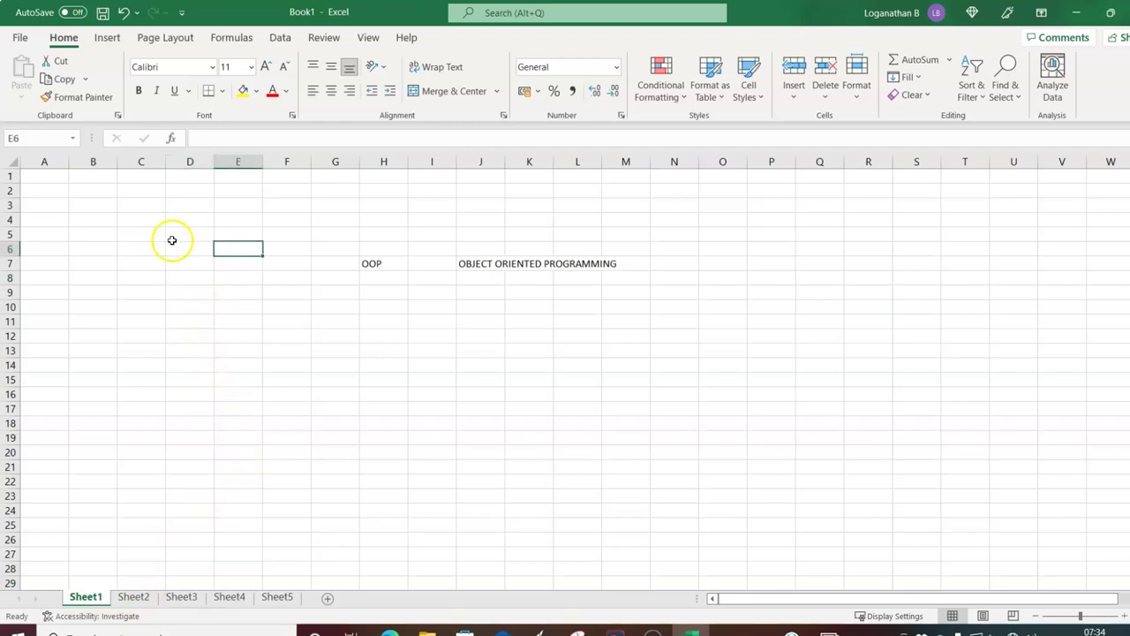
Step: Select cell D6 on Sheet1
click(170, 249)
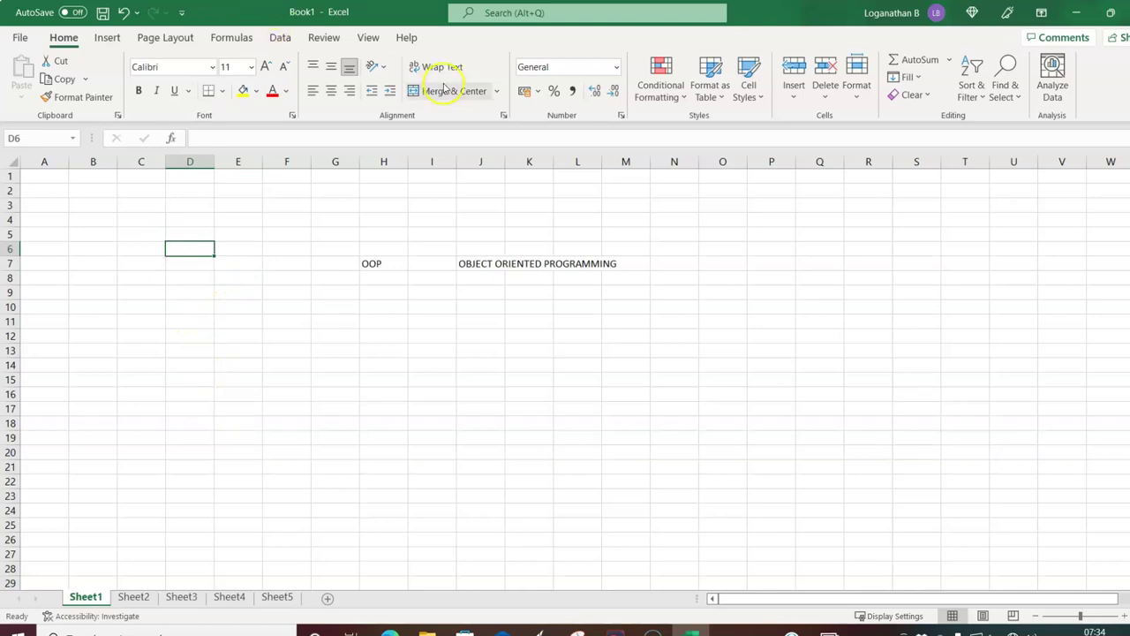
click(394, 9)
click(191, 247)
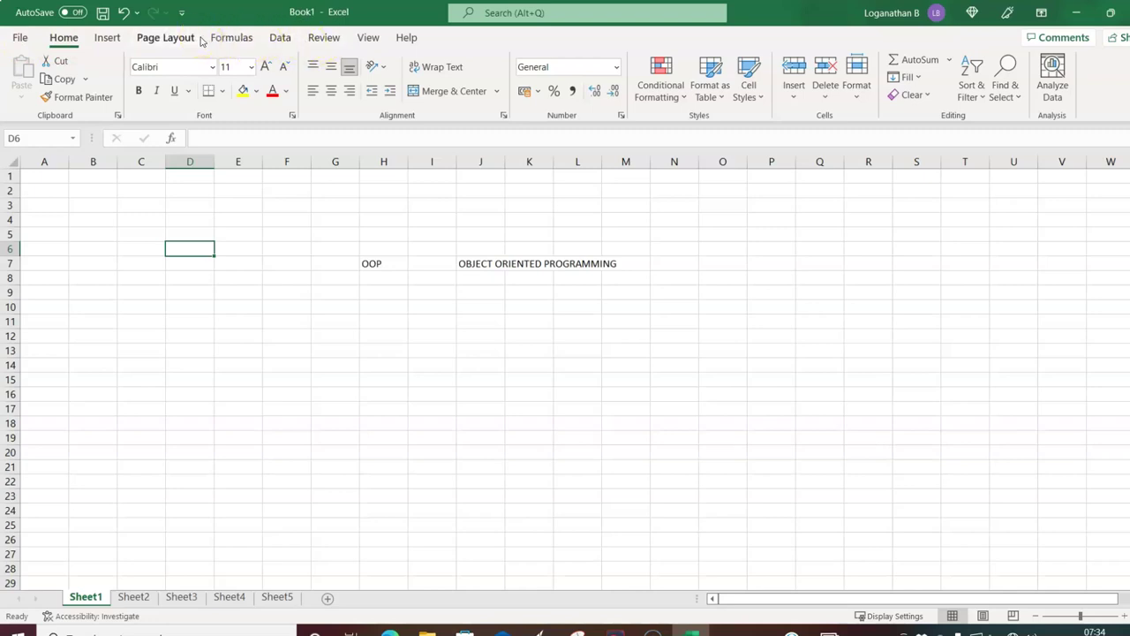
Step: Look through the Insert, Page Layout, Formulas, Data, Review, View and Help command sets in turn and return to the Home commands
click(69, 51)
click(107, 38)
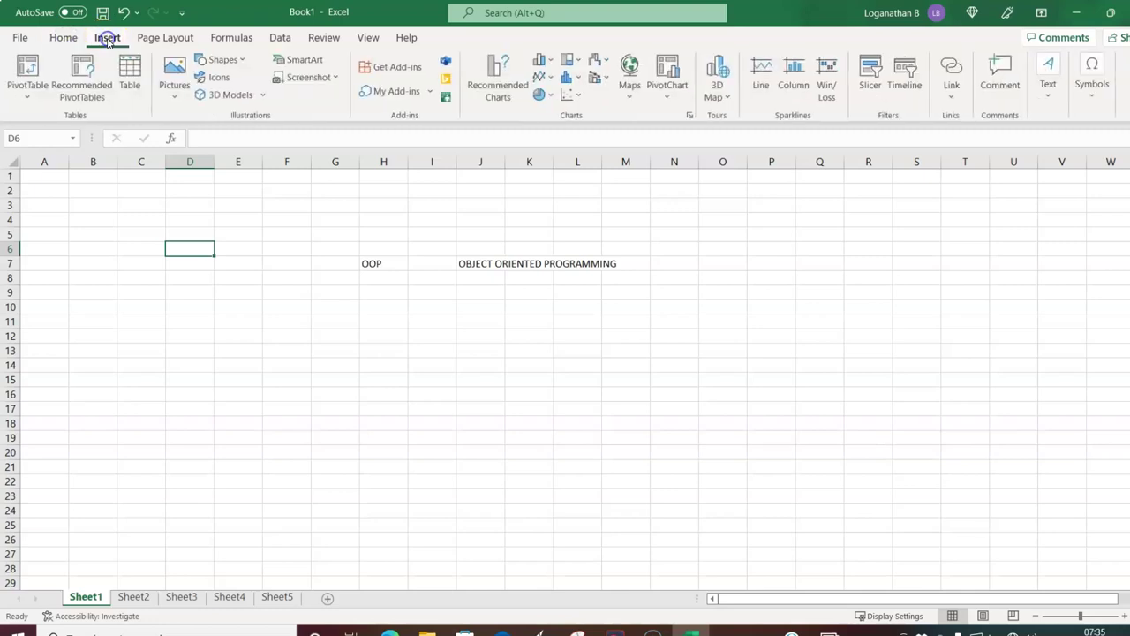
click(169, 38)
click(229, 44)
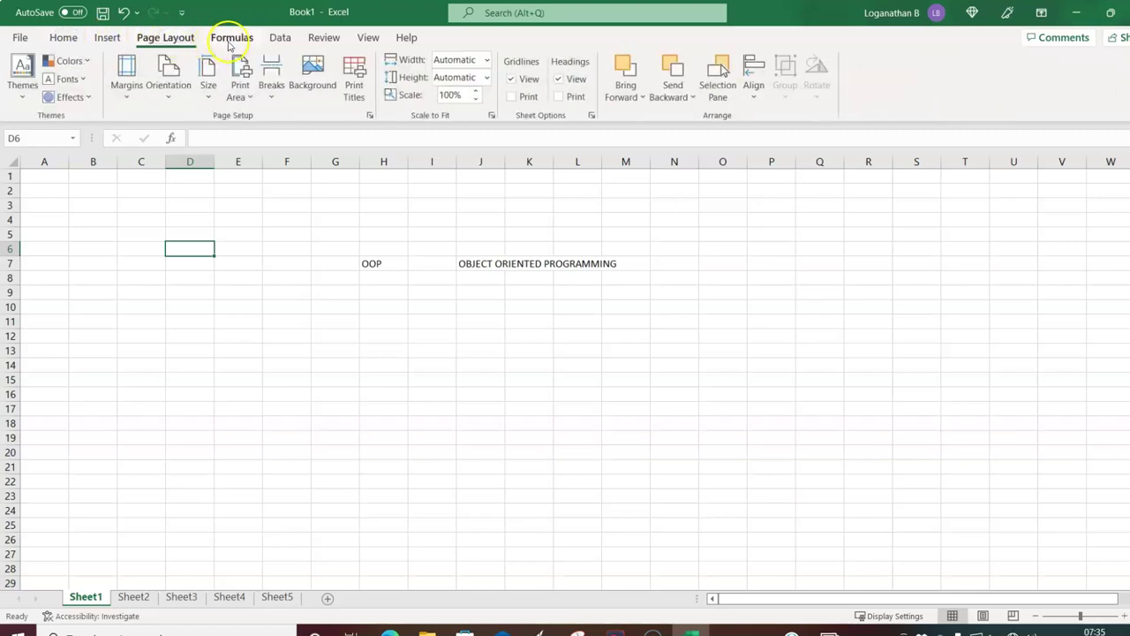
click(279, 35)
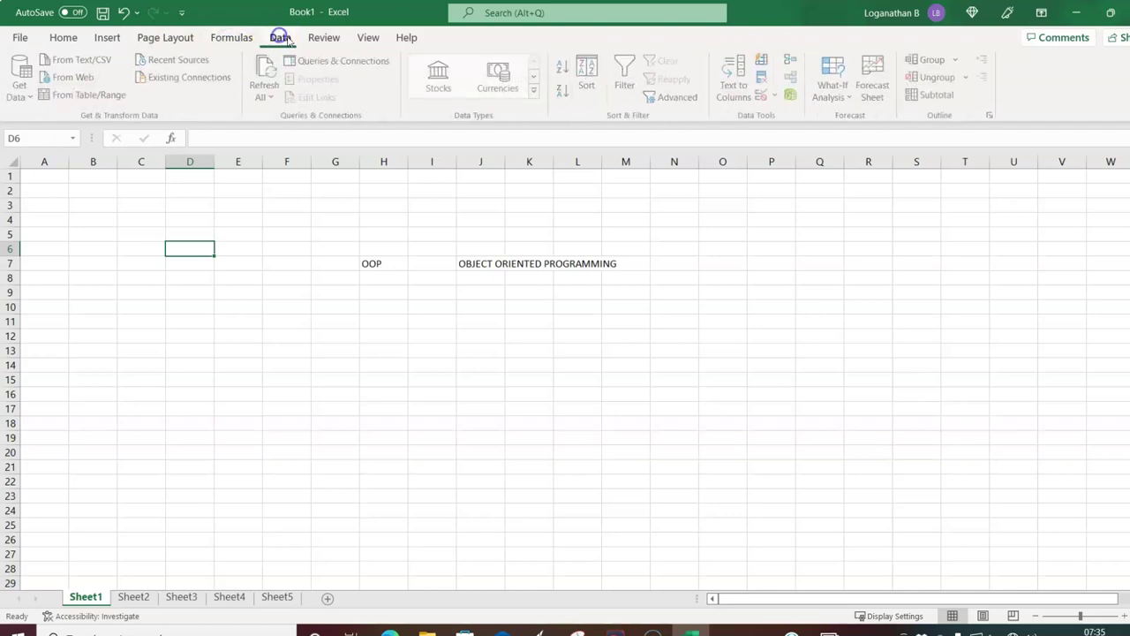
click(324, 39)
click(368, 38)
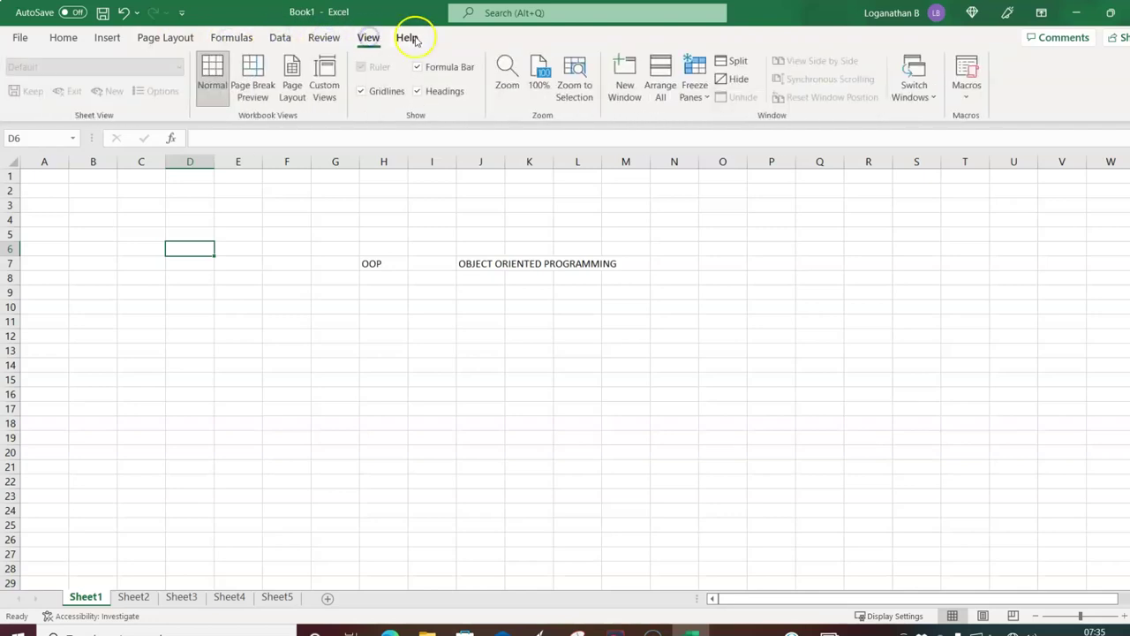
click(409, 38)
click(69, 39)
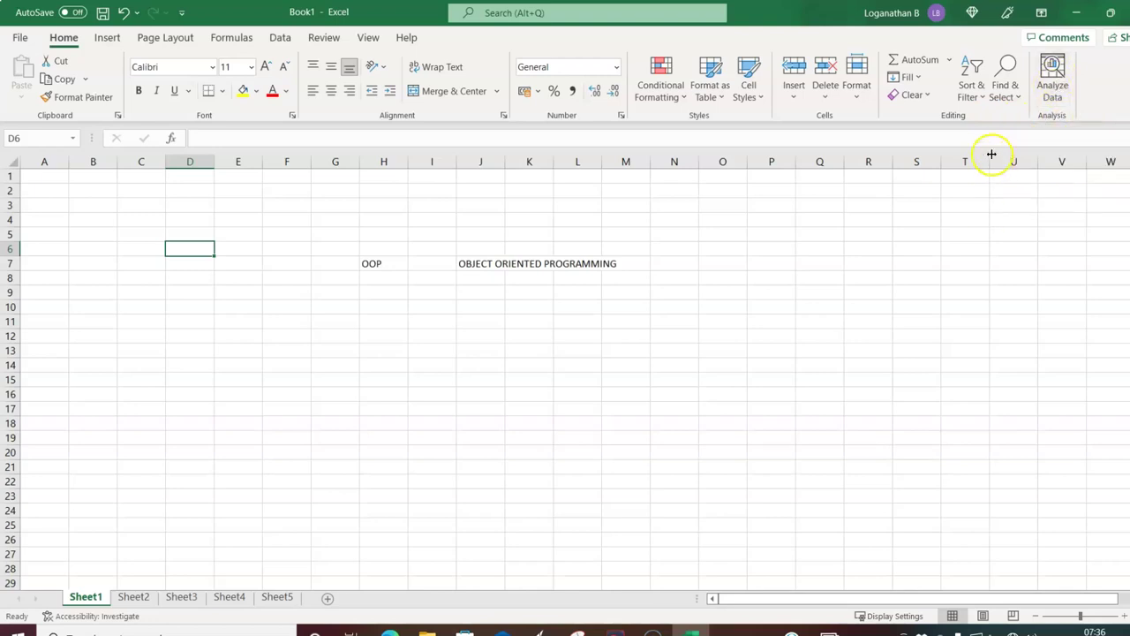
Step: Examine the pie, line, column and combo chart types available for insertion without adding a chart
click(107, 37)
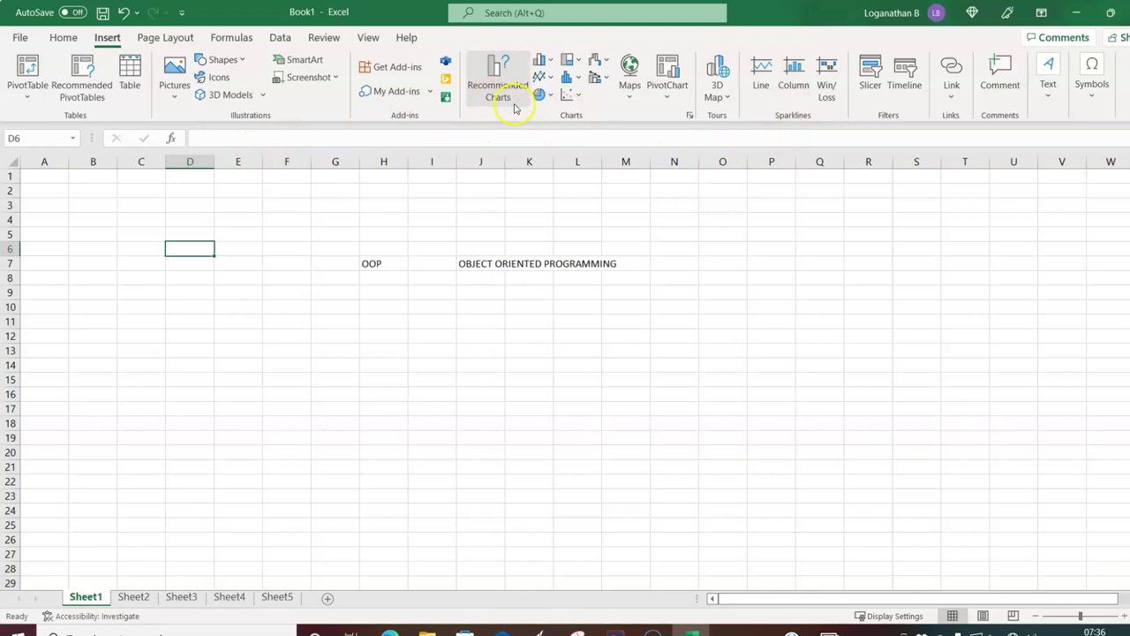
click(551, 94)
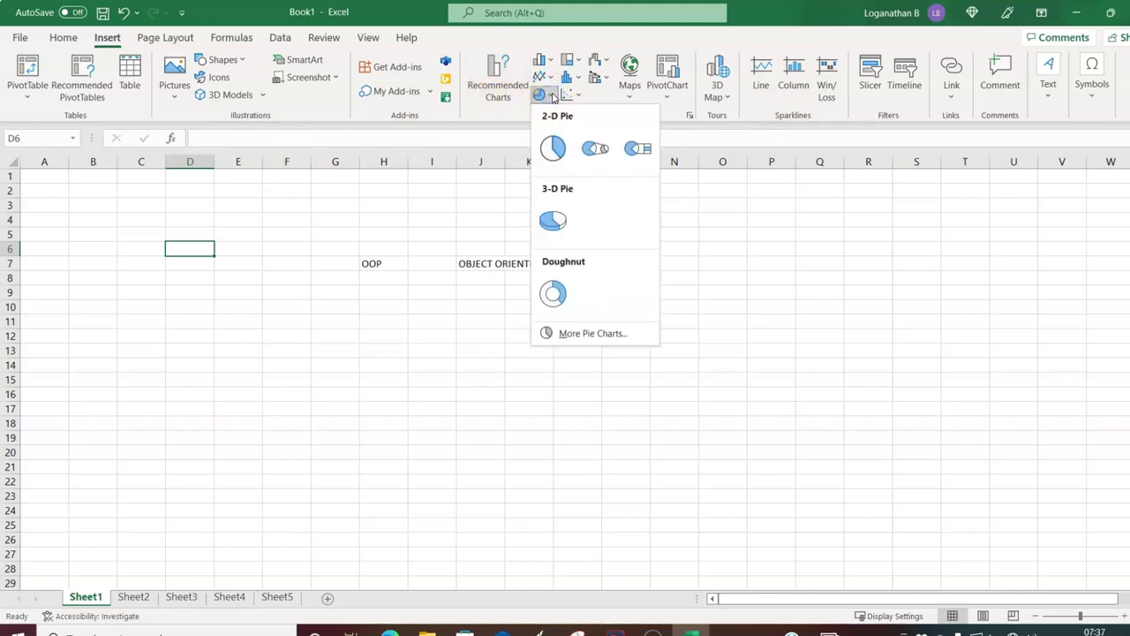
click(550, 77)
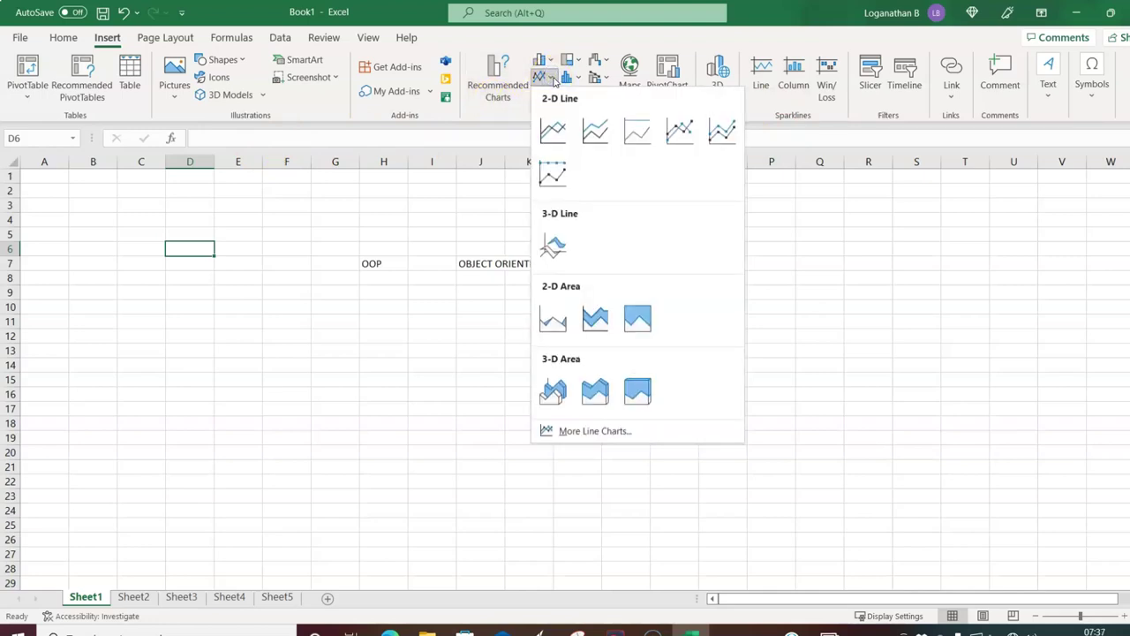
click(552, 62)
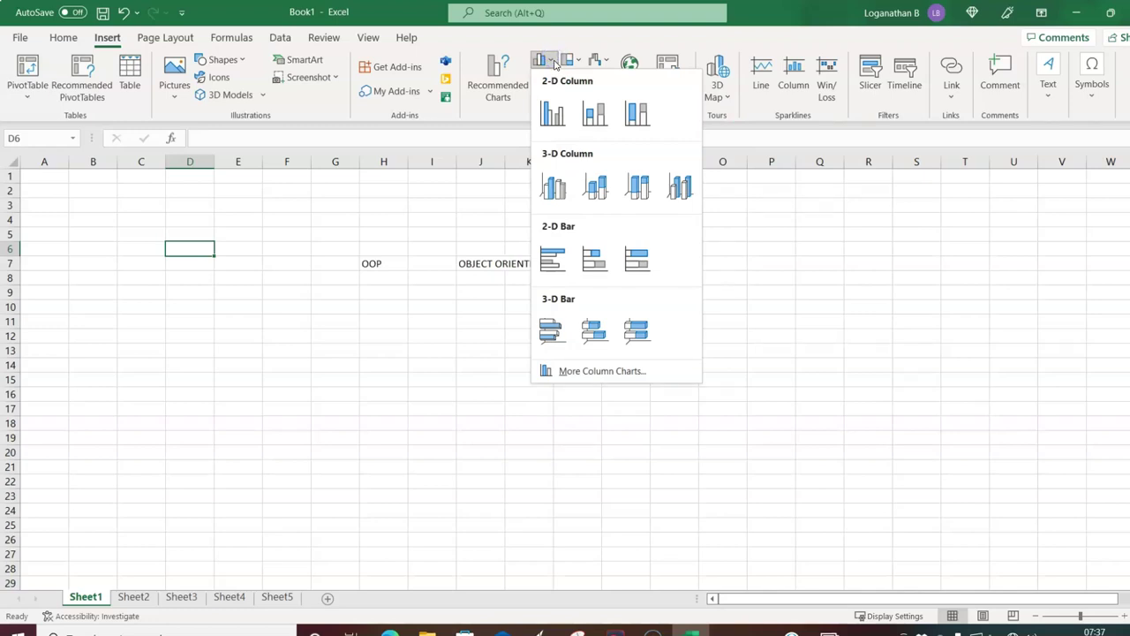
click(798, 281)
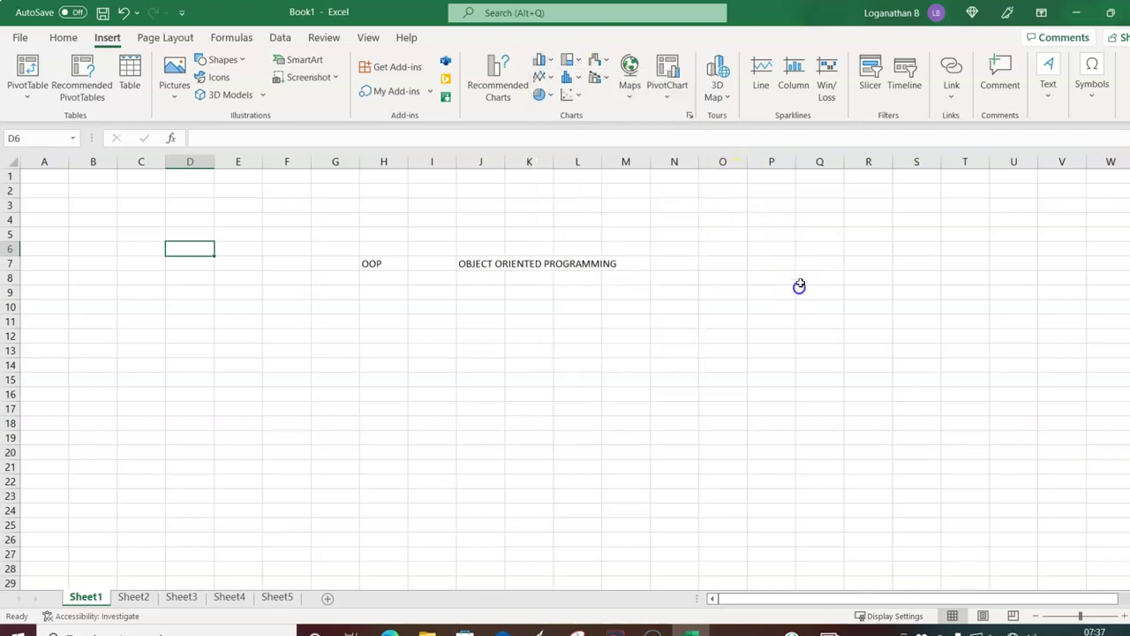
click(607, 78)
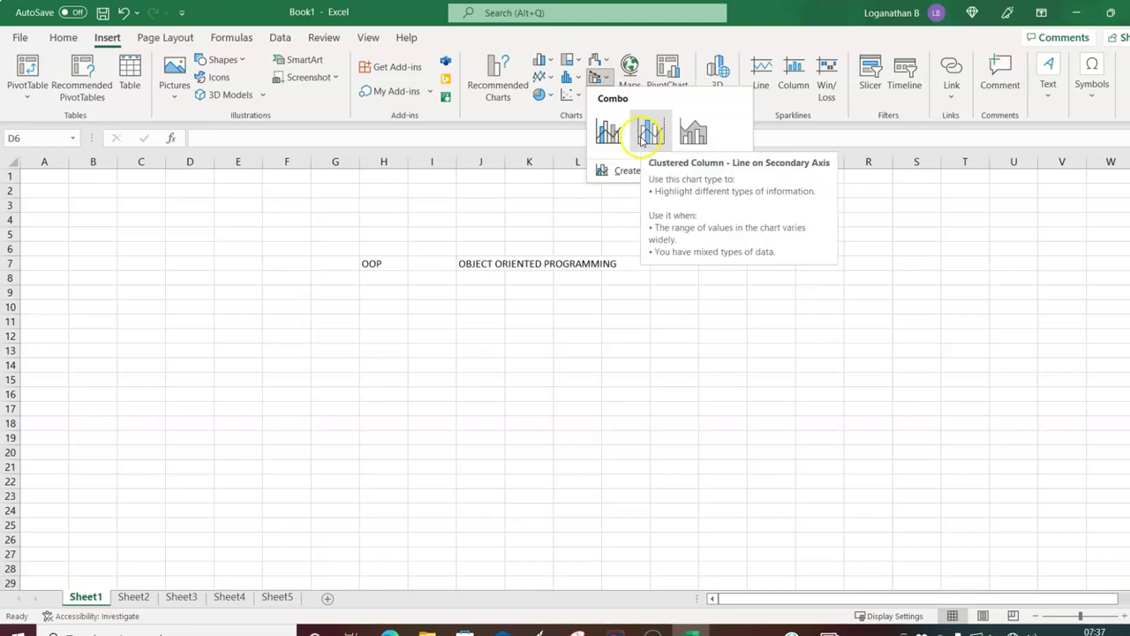
click(712, 321)
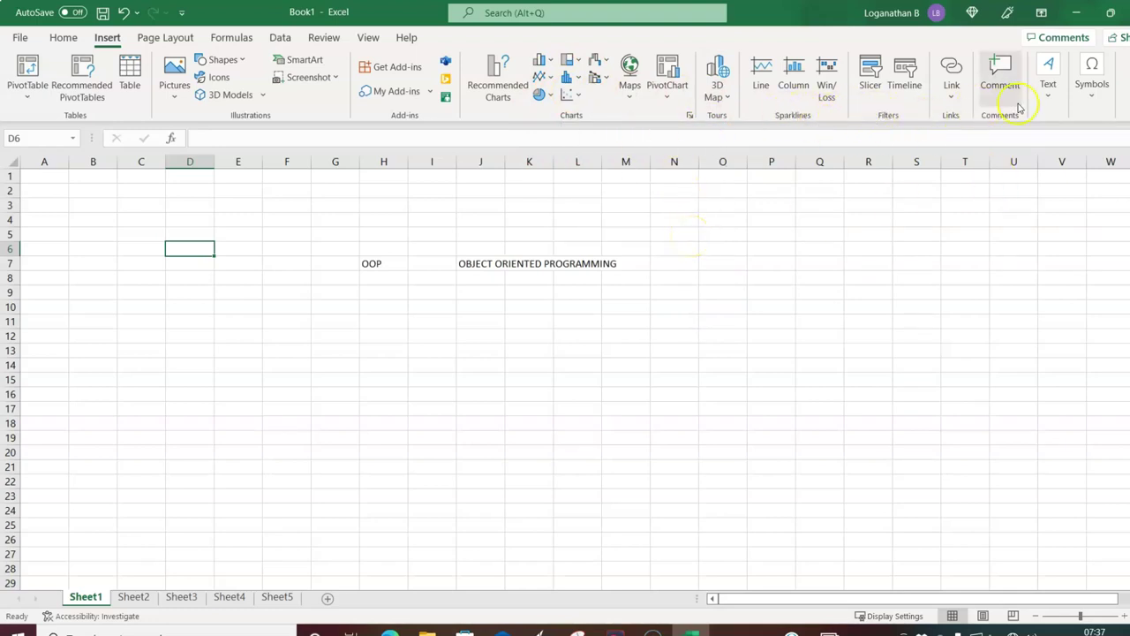
Step: Examine the page layout commands and the Financial, Logical, Text and Date & Time function lists
click(166, 39)
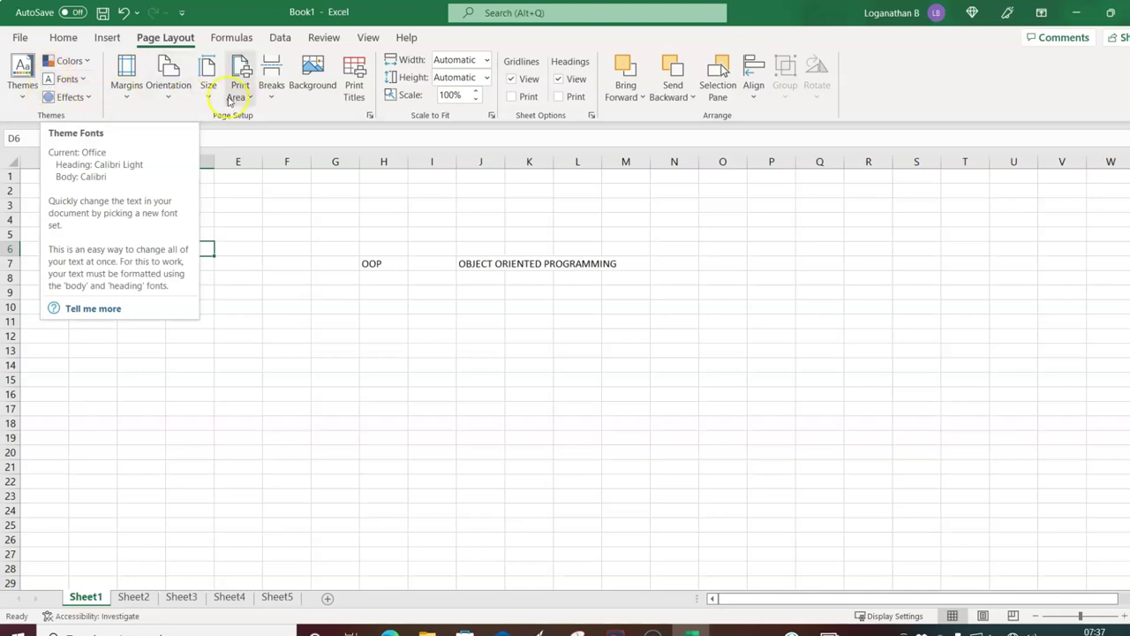
click(248, 38)
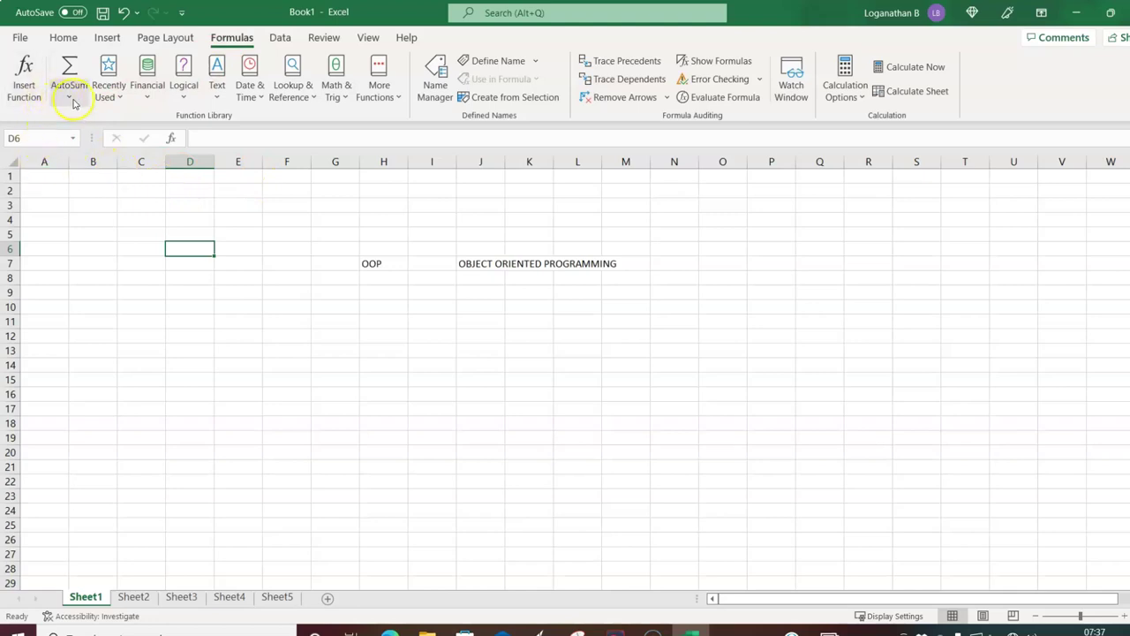
click(146, 98)
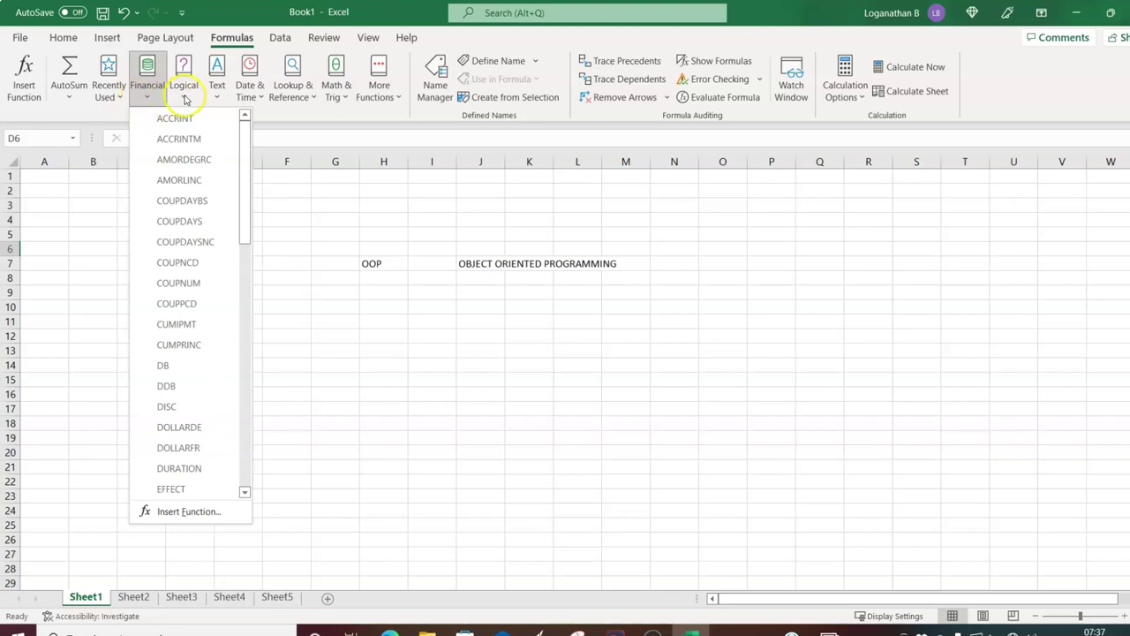
click(184, 93)
click(218, 96)
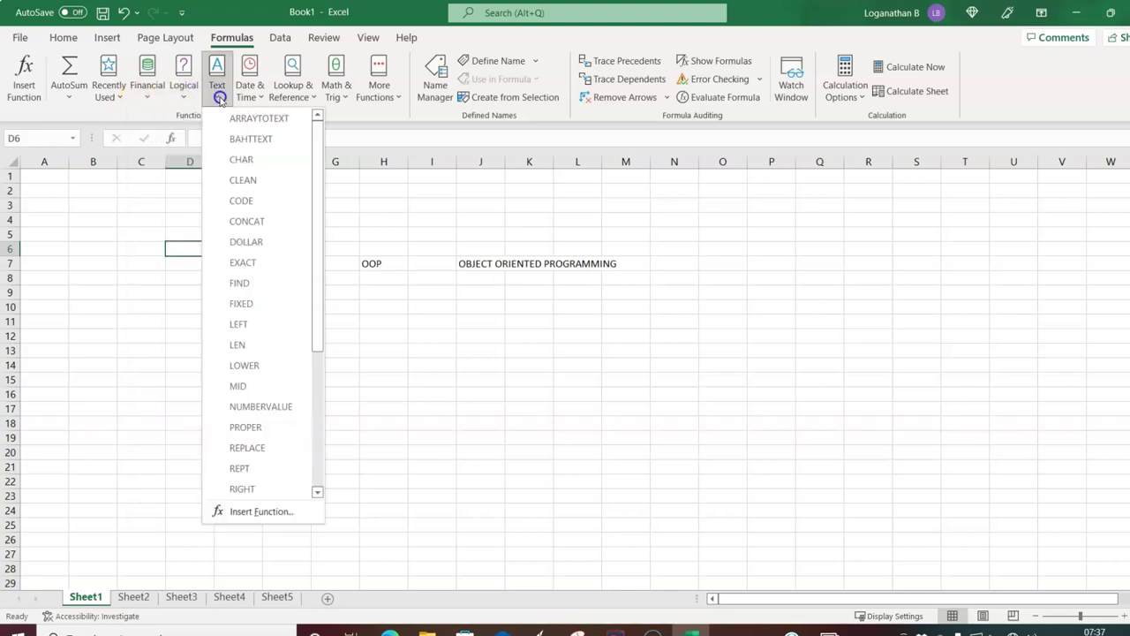
click(257, 100)
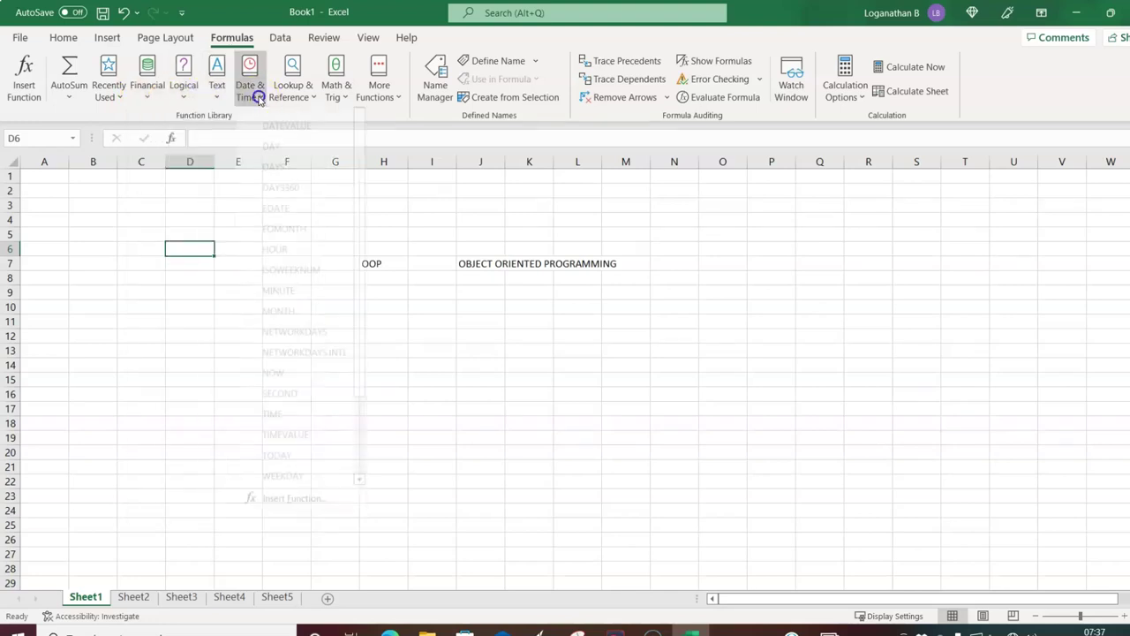
Step: Examine the Lookup & Reference and Math & Trig function lists, the More Functions categories and the Define Name options
click(314, 100)
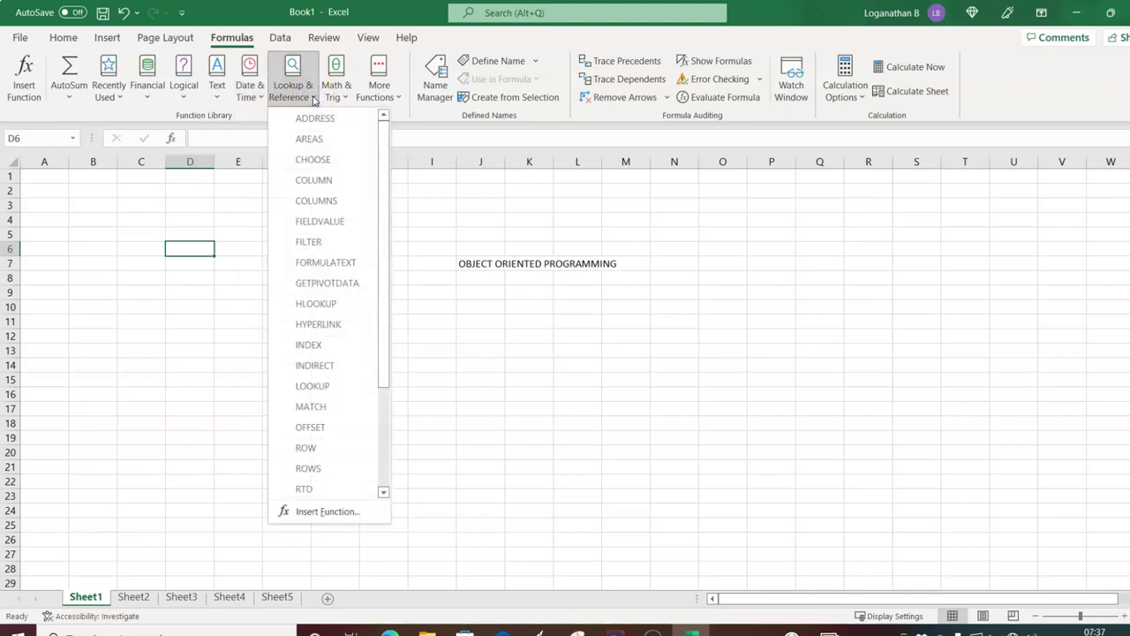
click(345, 99)
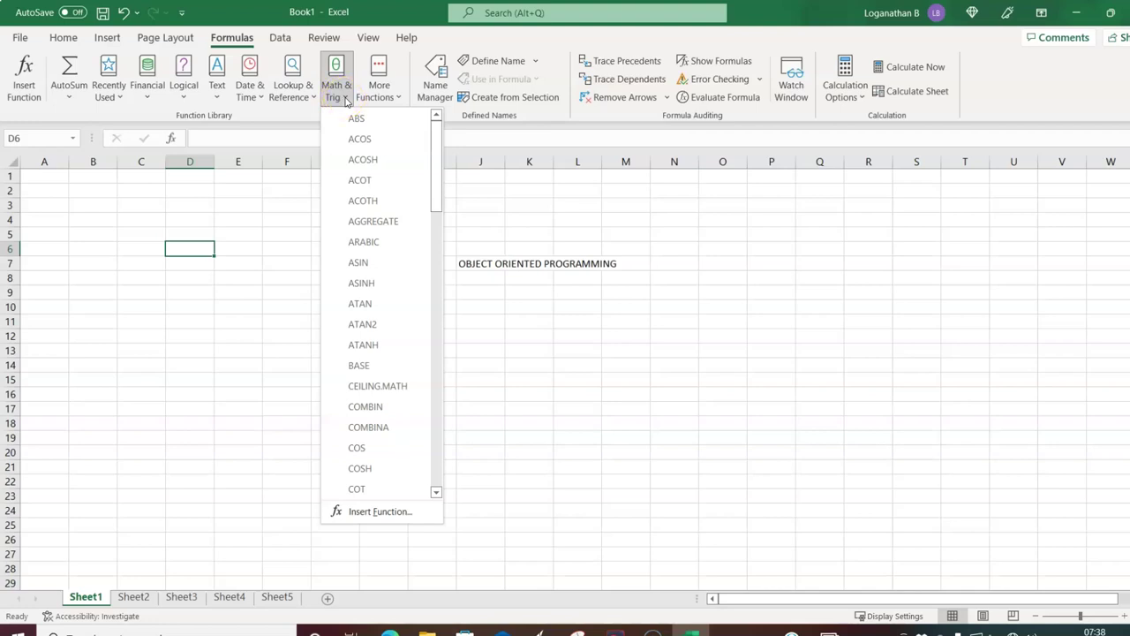
click(400, 98)
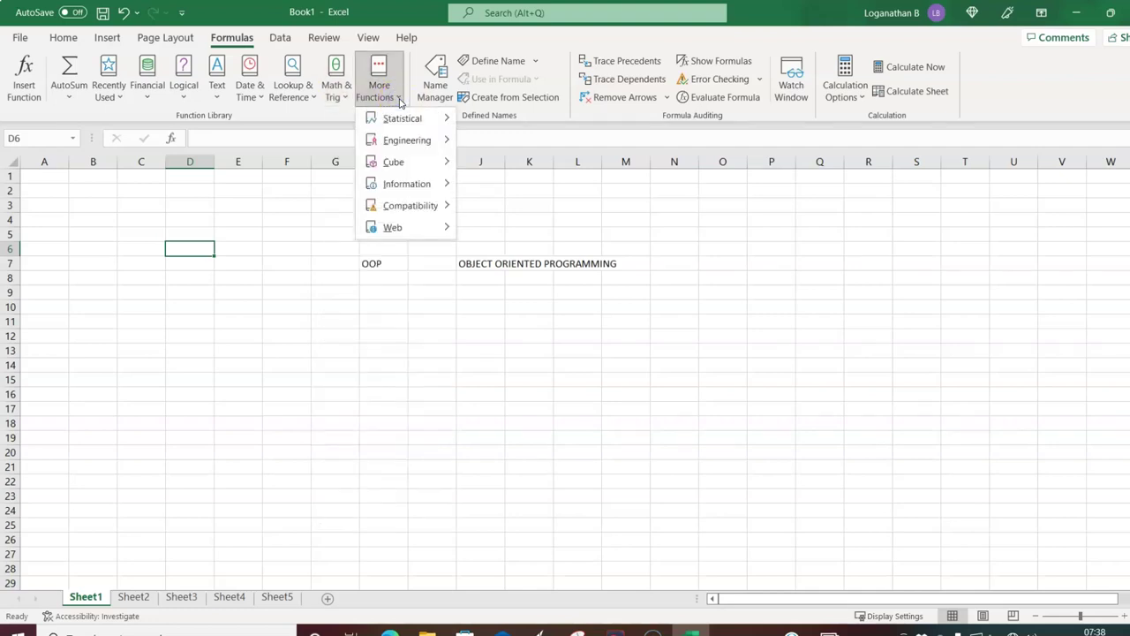
click(304, 247)
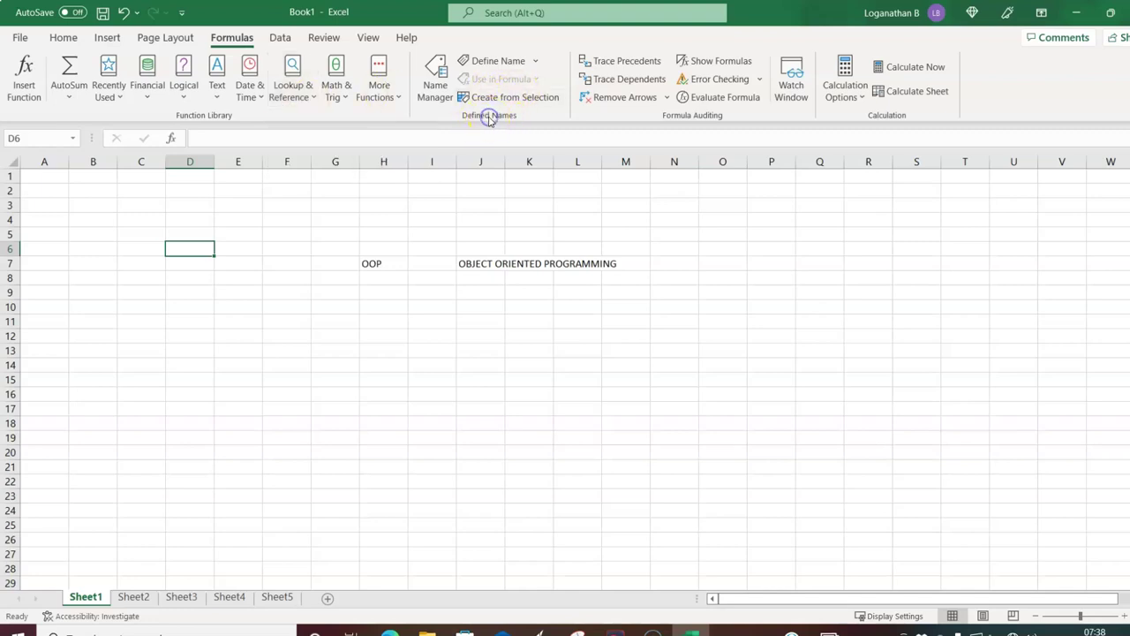
click(536, 60)
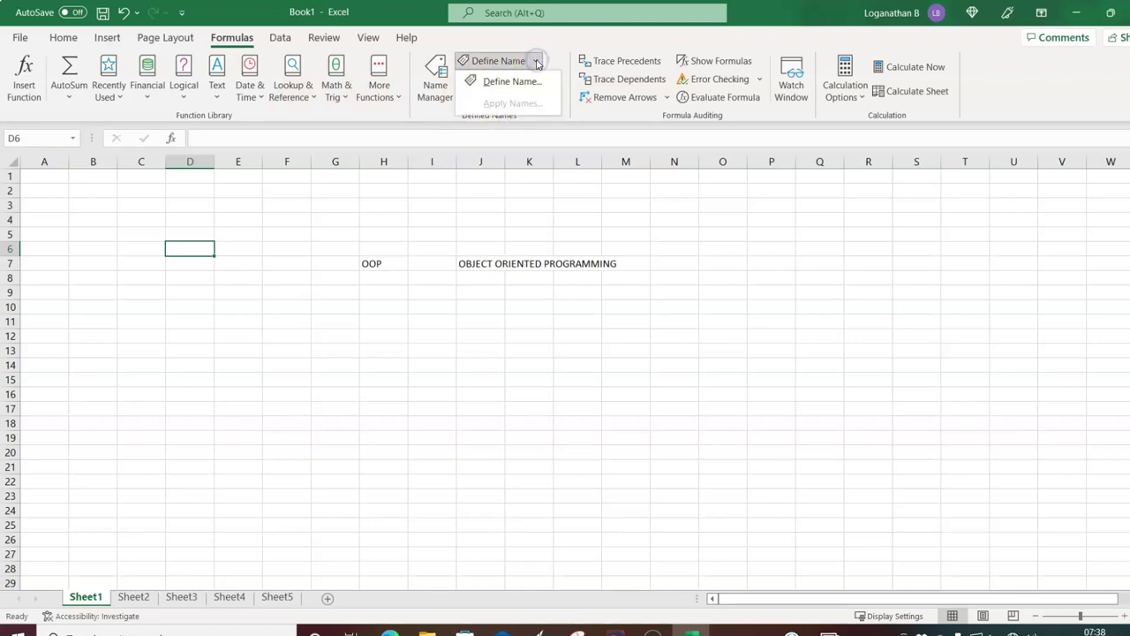
click(482, 228)
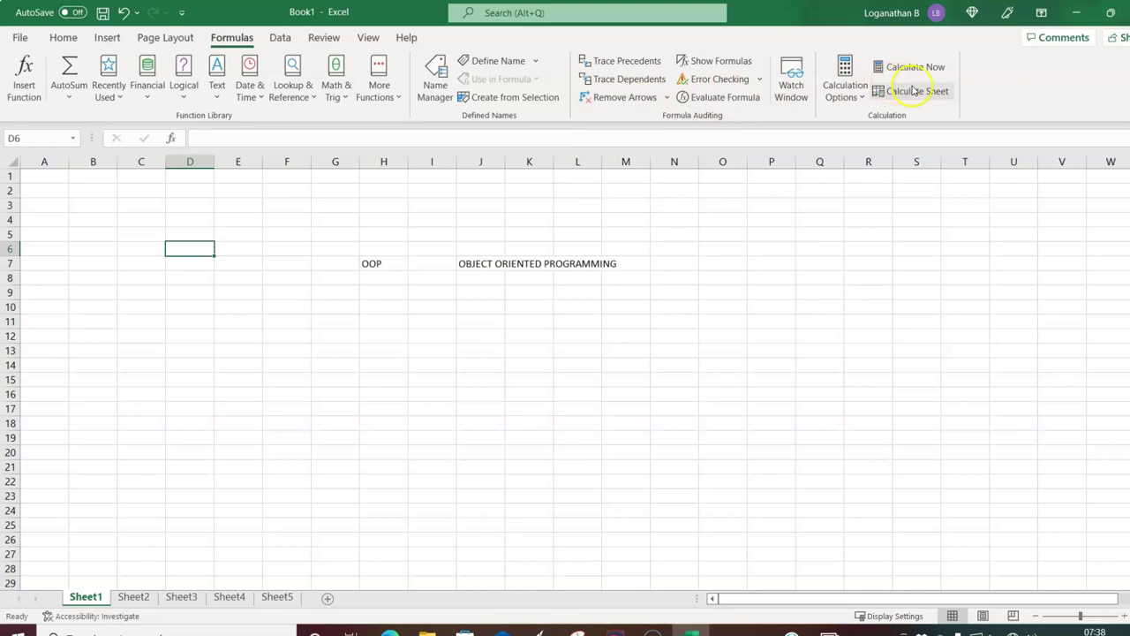
Step: Examine the data tools, including the What-If Analysis and Group options, and the review commands
click(281, 39)
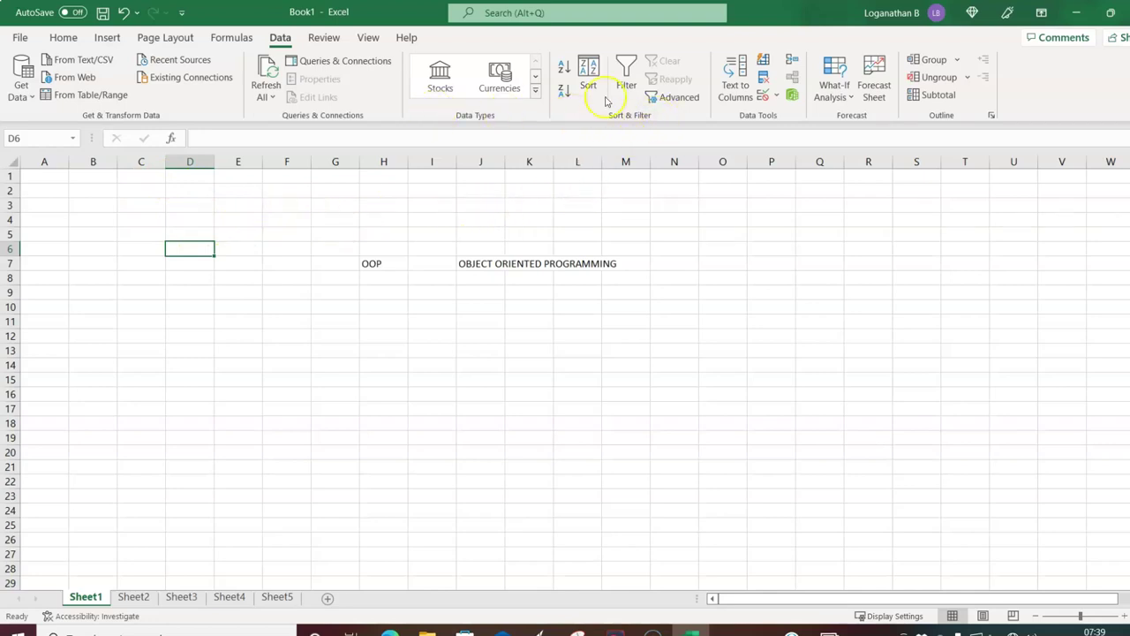
click(850, 97)
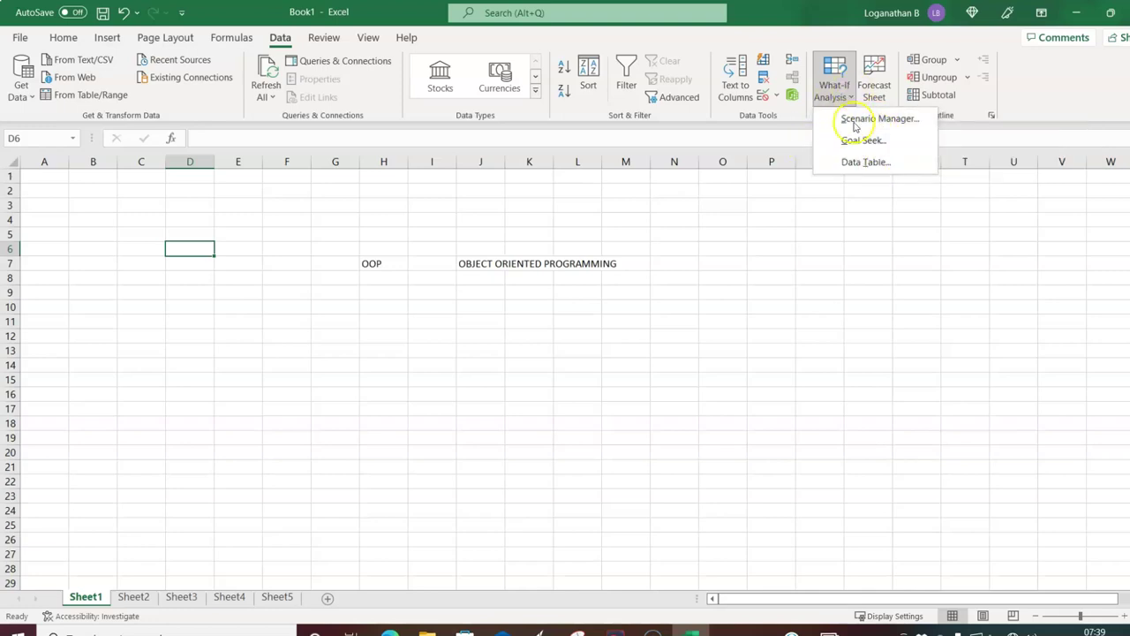
click(984, 238)
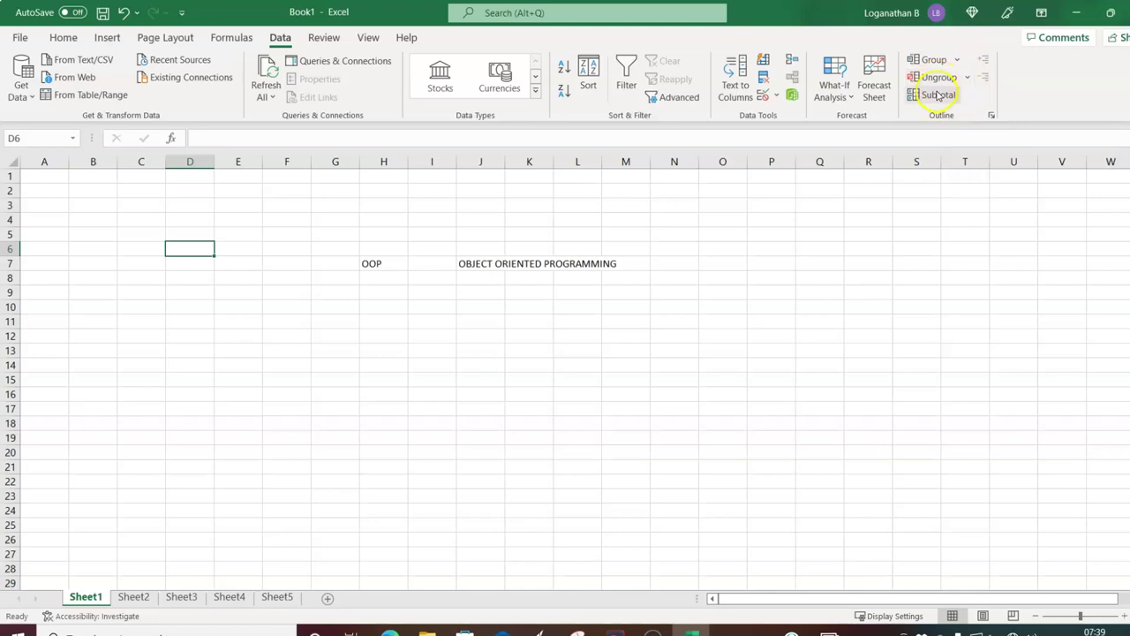
click(958, 60)
click(958, 60)
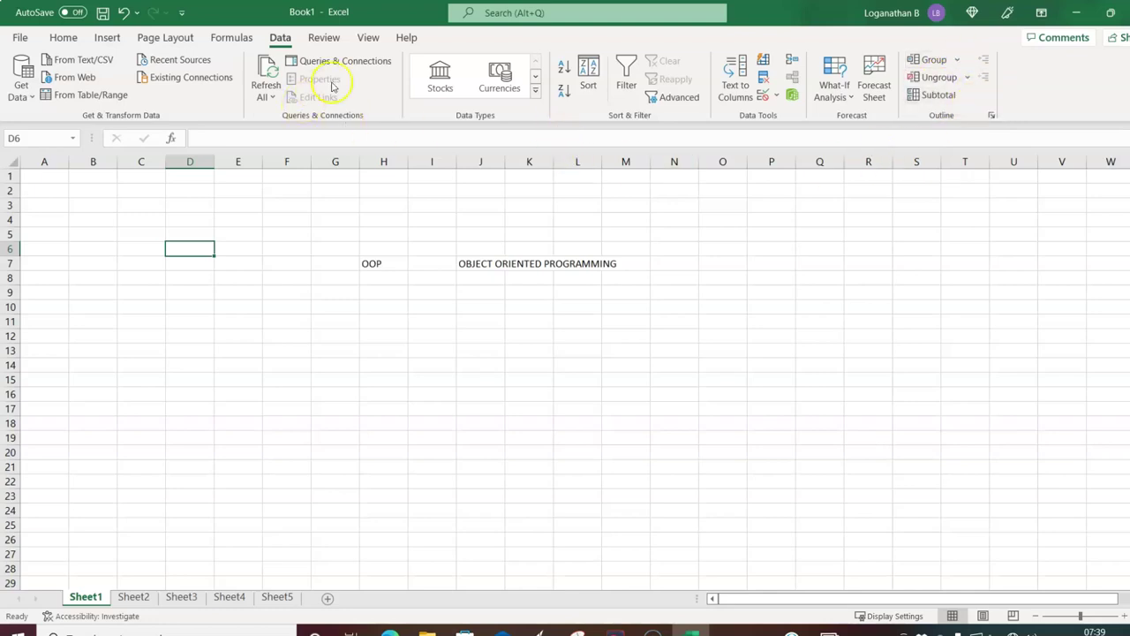
click(329, 39)
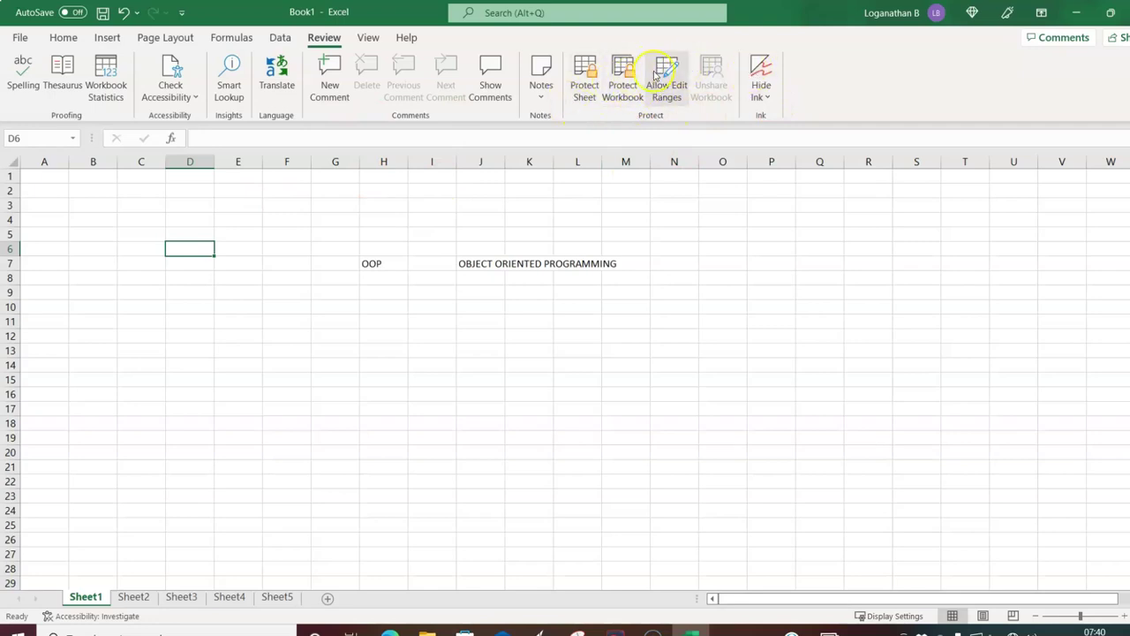
Step: Show Sheet1 in Page Break Preview, switch it to Page Layout view, and check the Custom Views dialog without adding a view
click(369, 39)
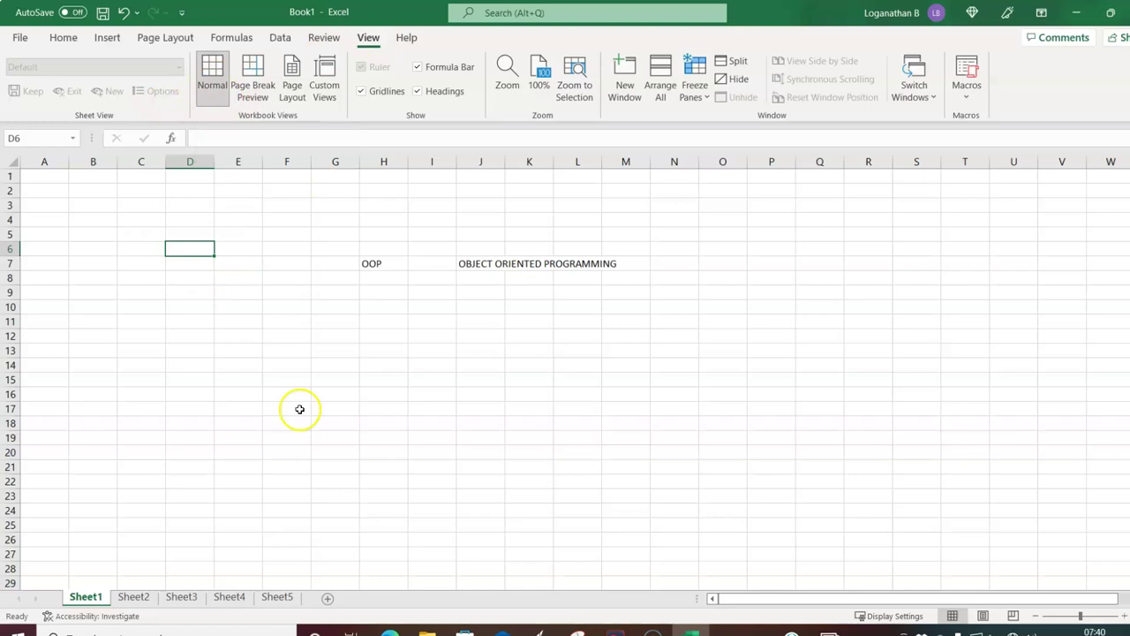
click(254, 72)
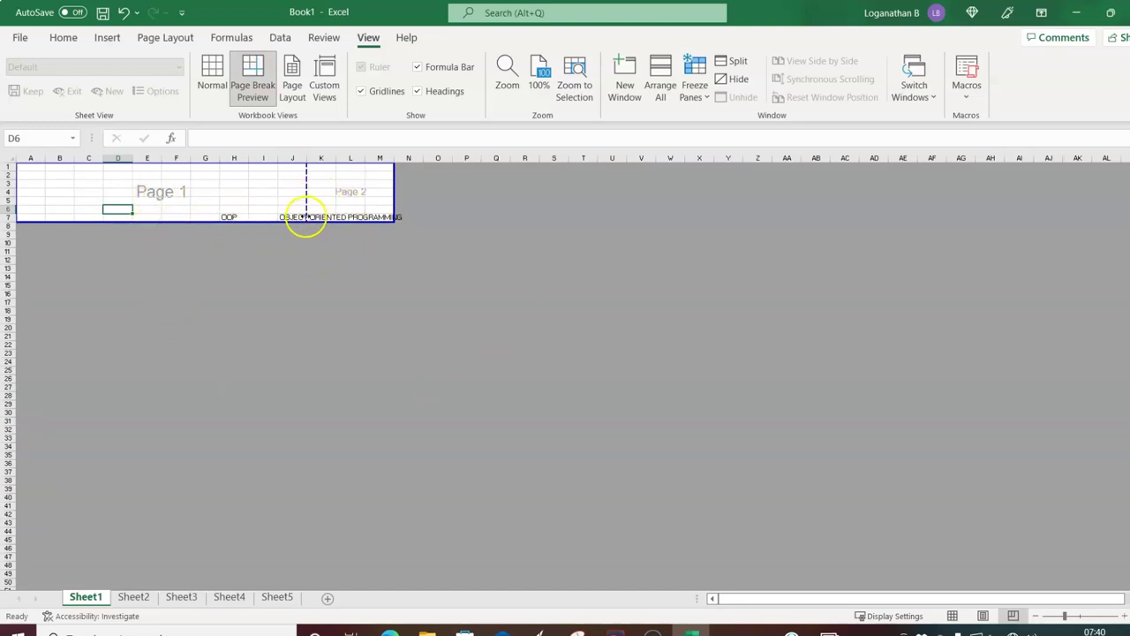
click(293, 90)
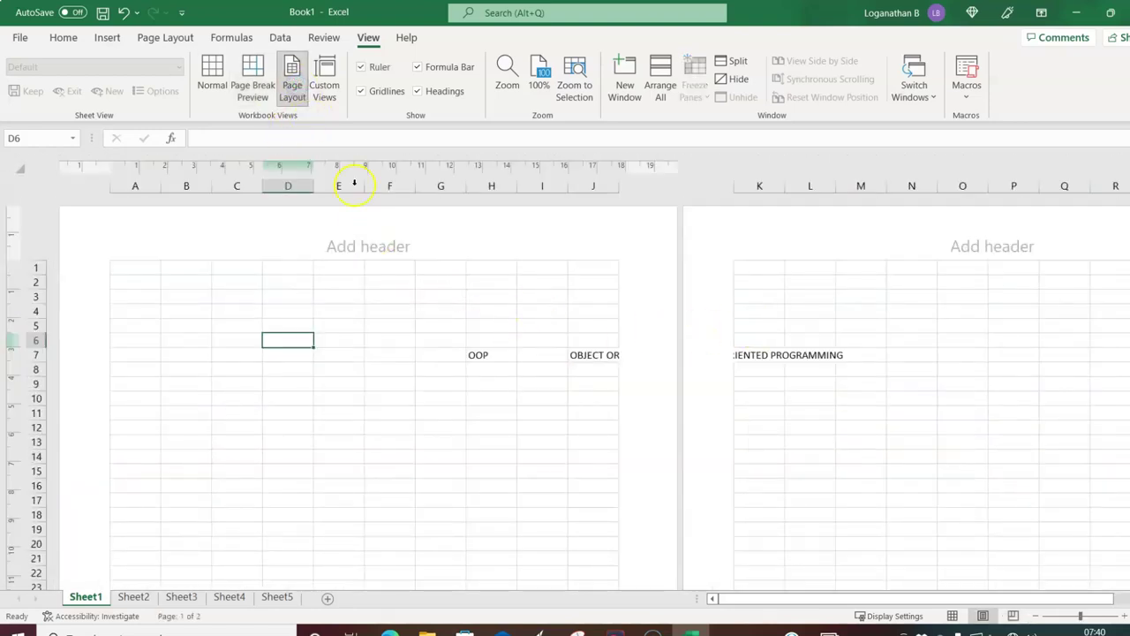
click(324, 85)
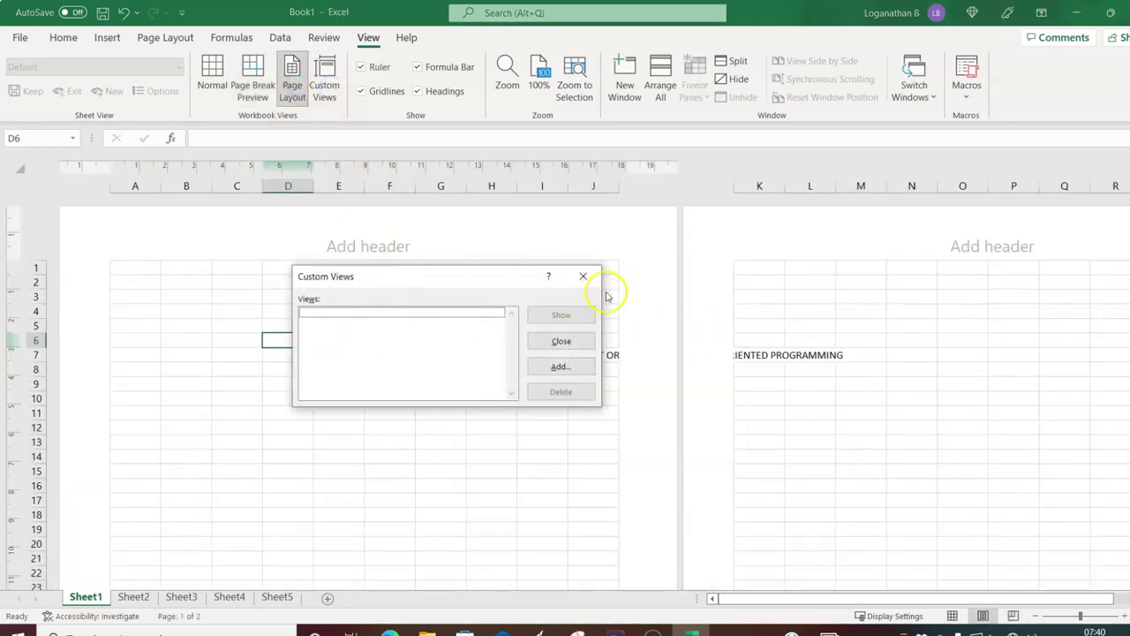
click(583, 276)
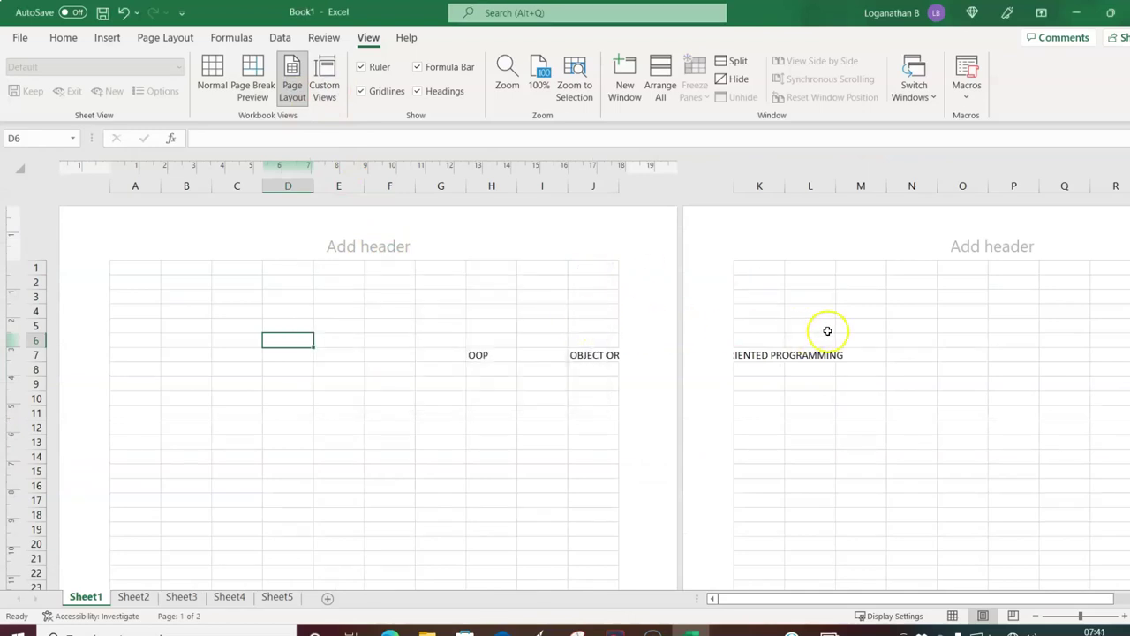
Step: Switch Sheet1 from Page Layout back to Normal view
click(204, 69)
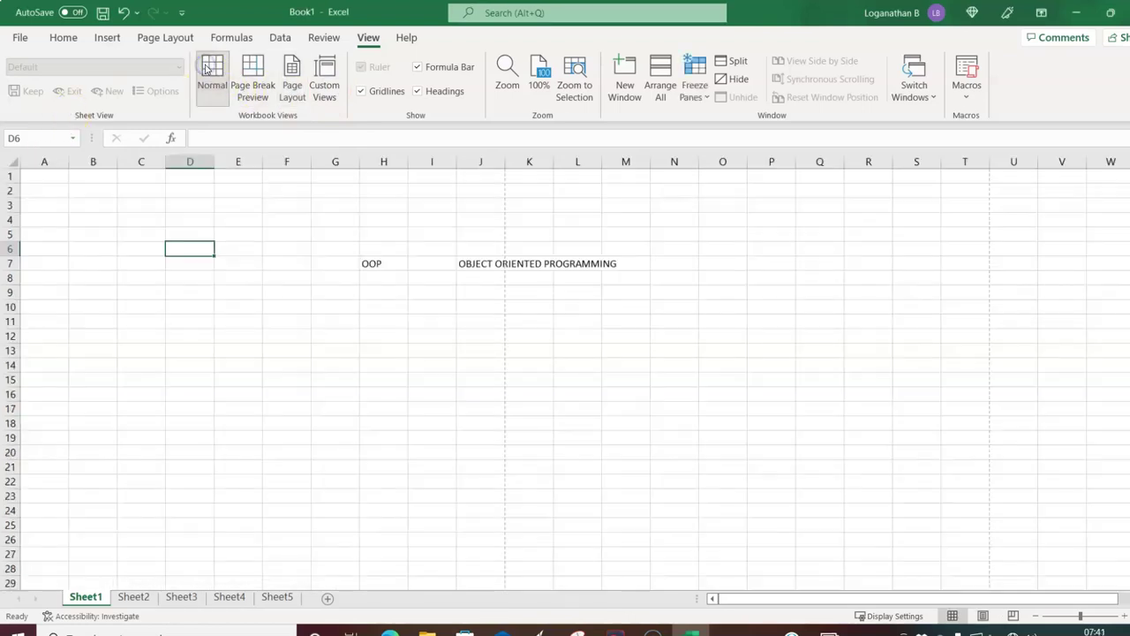
click(669, 305)
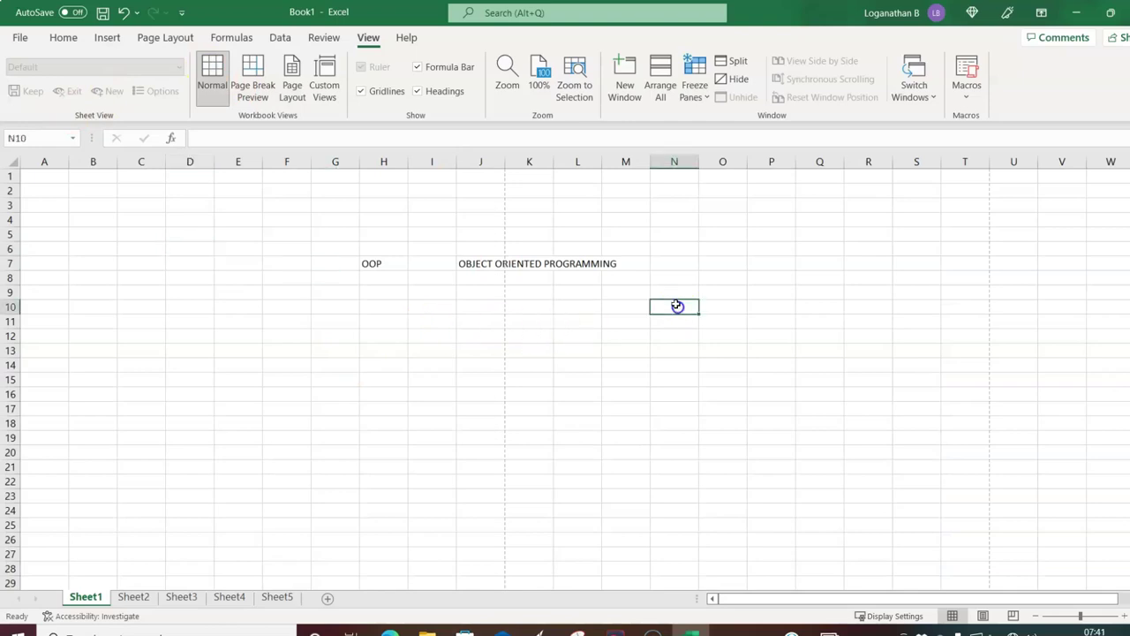
click(348, 248)
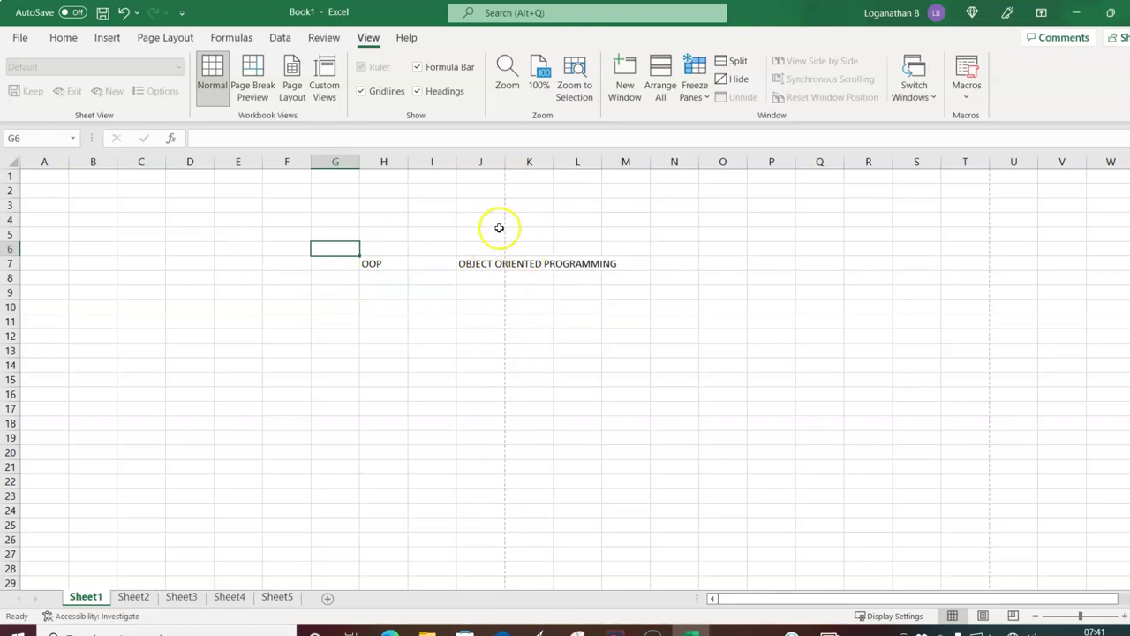
Step: Point out the page areas on Sheet1 by selecting cells on both sides of the dashed page-break lines
click(444, 234)
click(663, 222)
click(446, 234)
click(693, 223)
click(405, 220)
click(657, 232)
click(1053, 220)
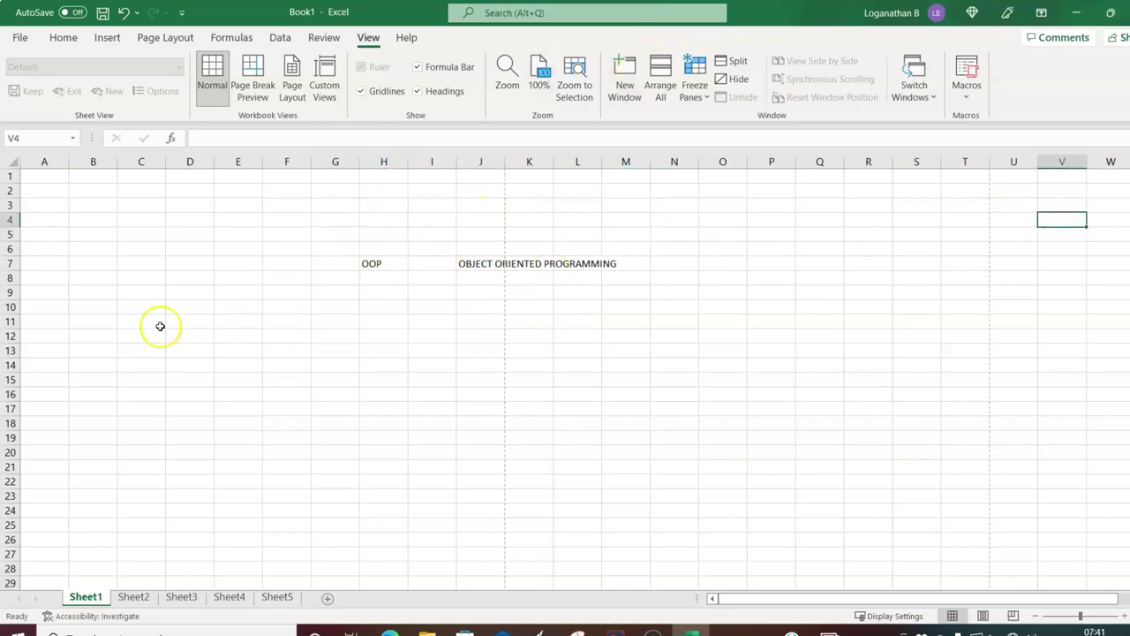
click(181, 309)
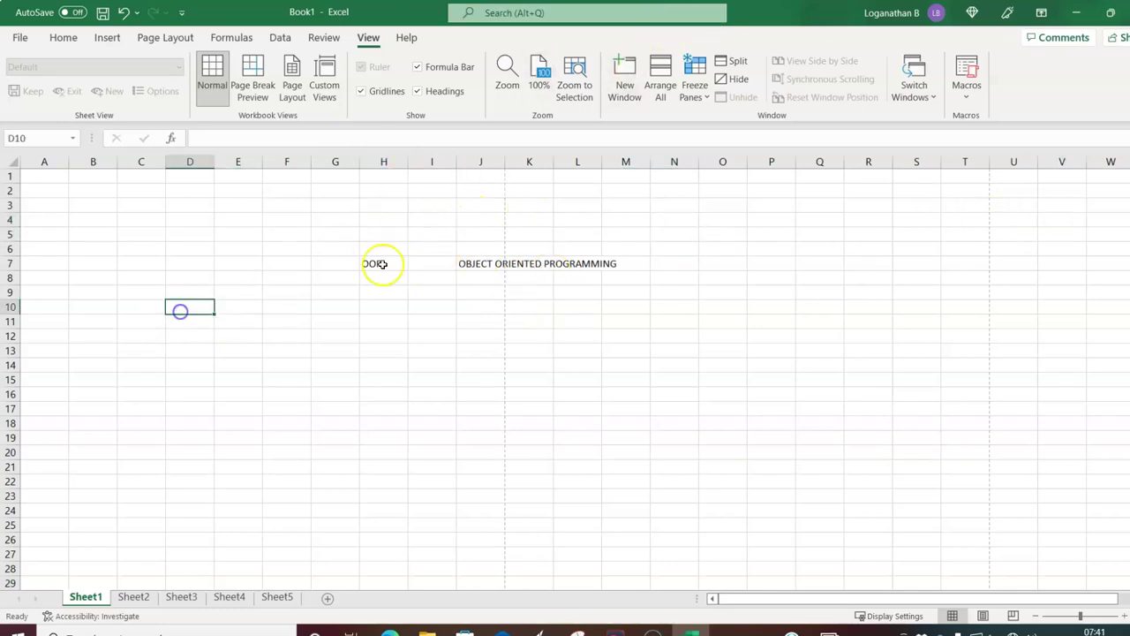
Step: Show the access-key hints for the ribbon tabs and for the Home commands, and dismiss them
click(64, 37)
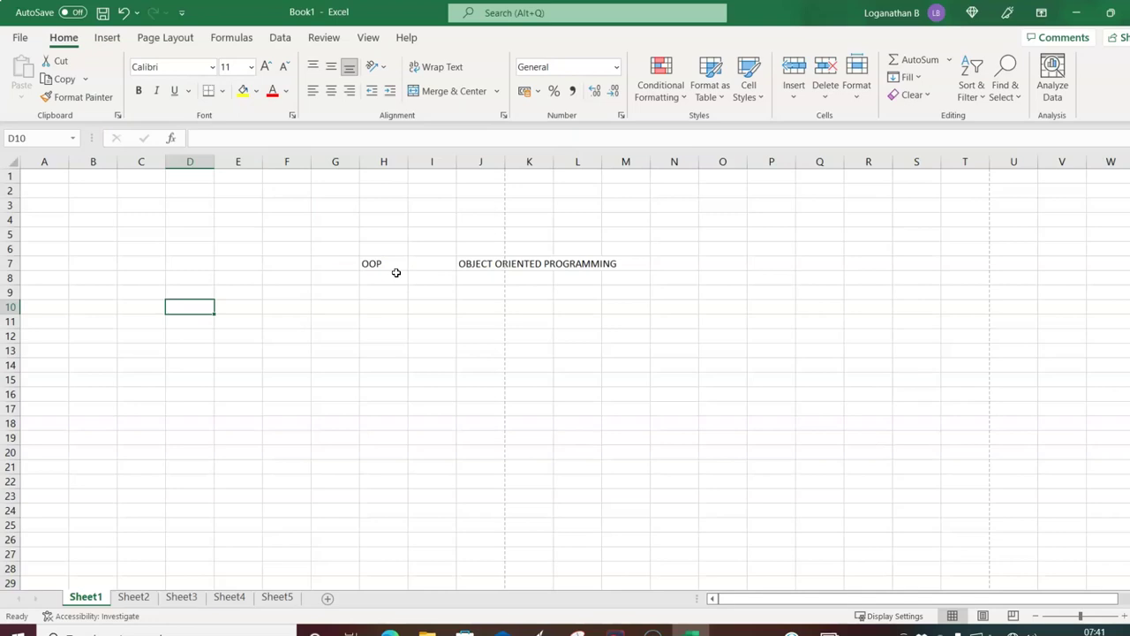
click(273, 354)
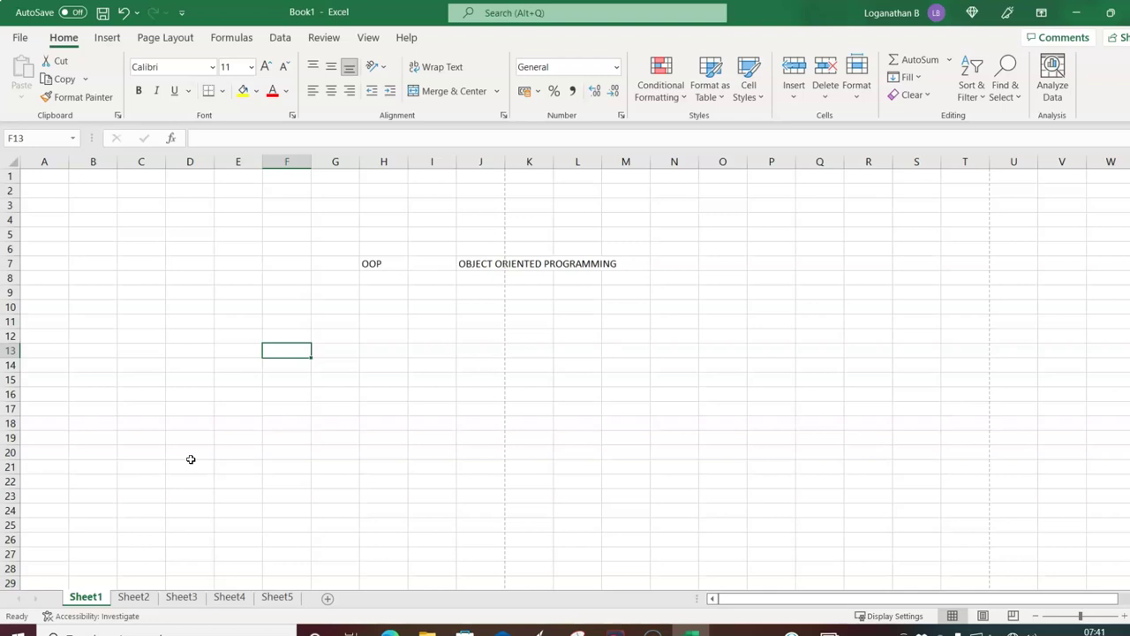
key(alt)
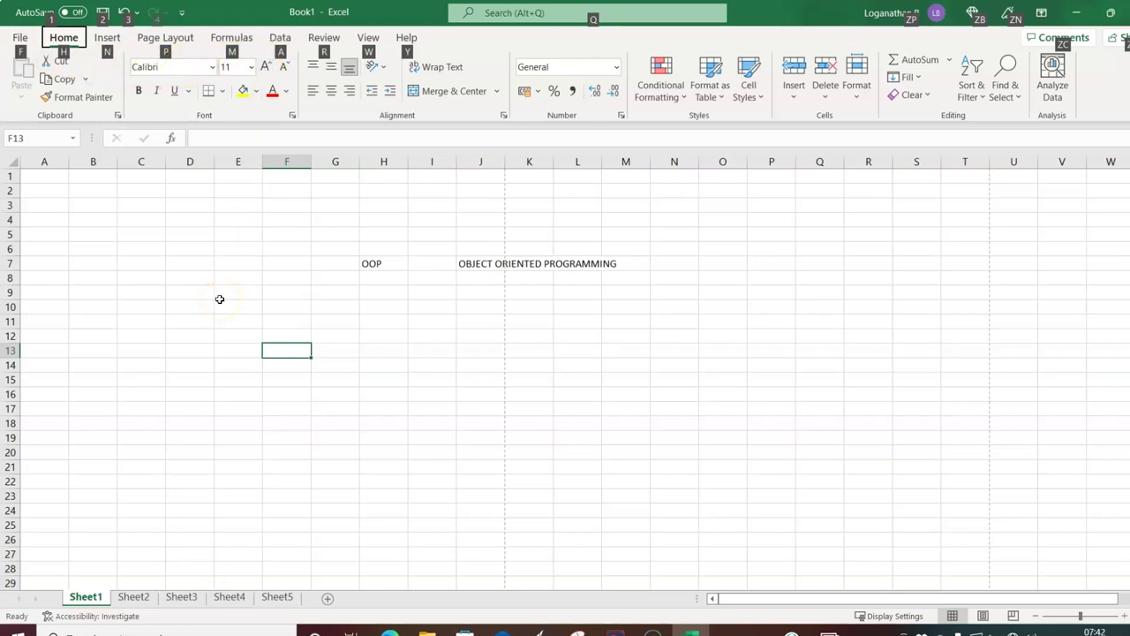
key(Escape)
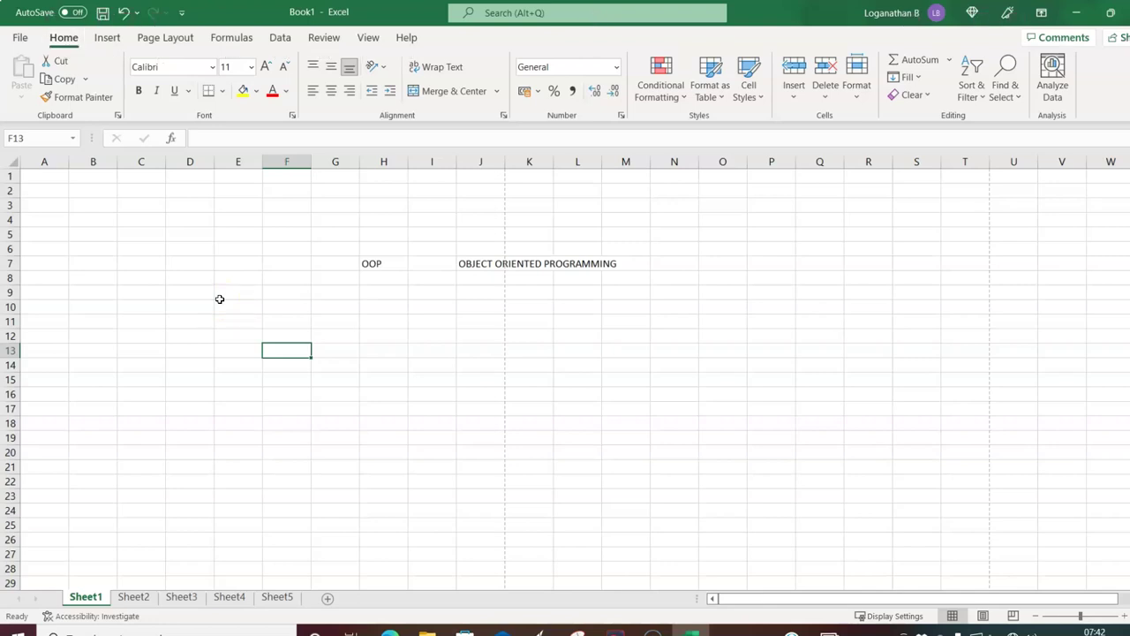
key(alt)
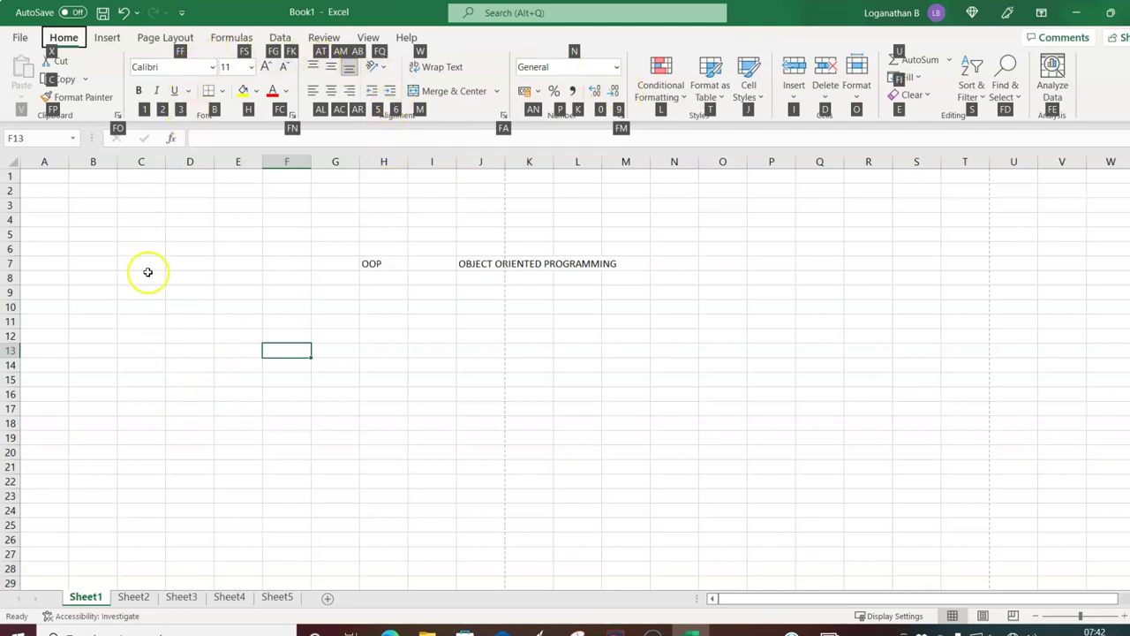
click(232, 292)
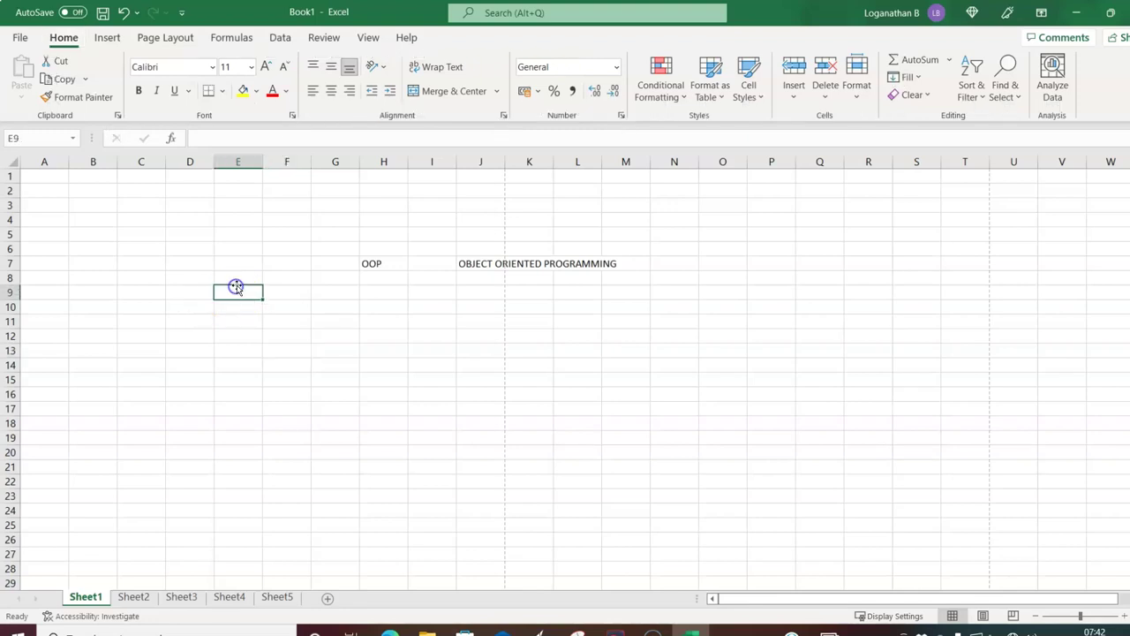
click(369, 366)
Step: Copy the OOP text from cell H7 using the ribbon's access keys and try to paste it into G11
click(387, 265)
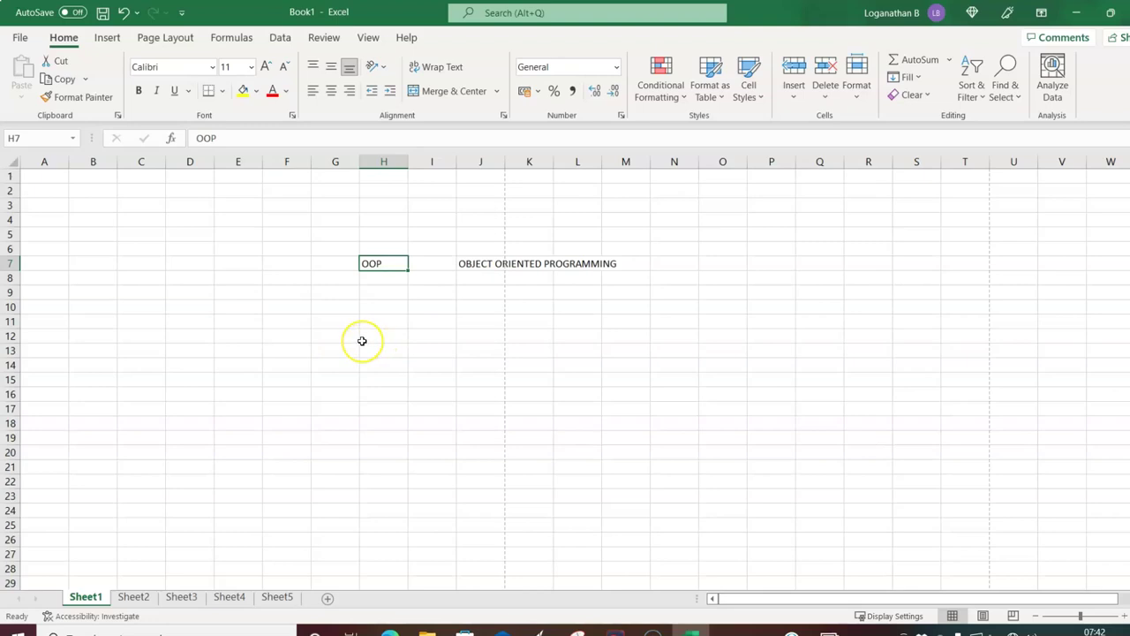
key(alt)
key(h)
key(c)
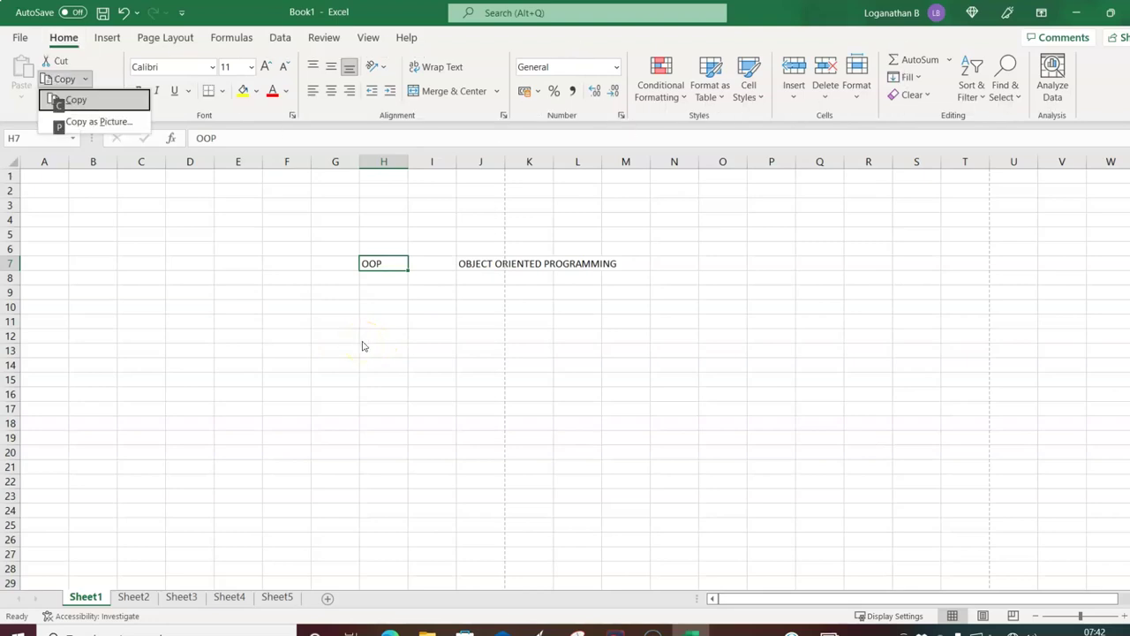
click(120, 103)
click(331, 323)
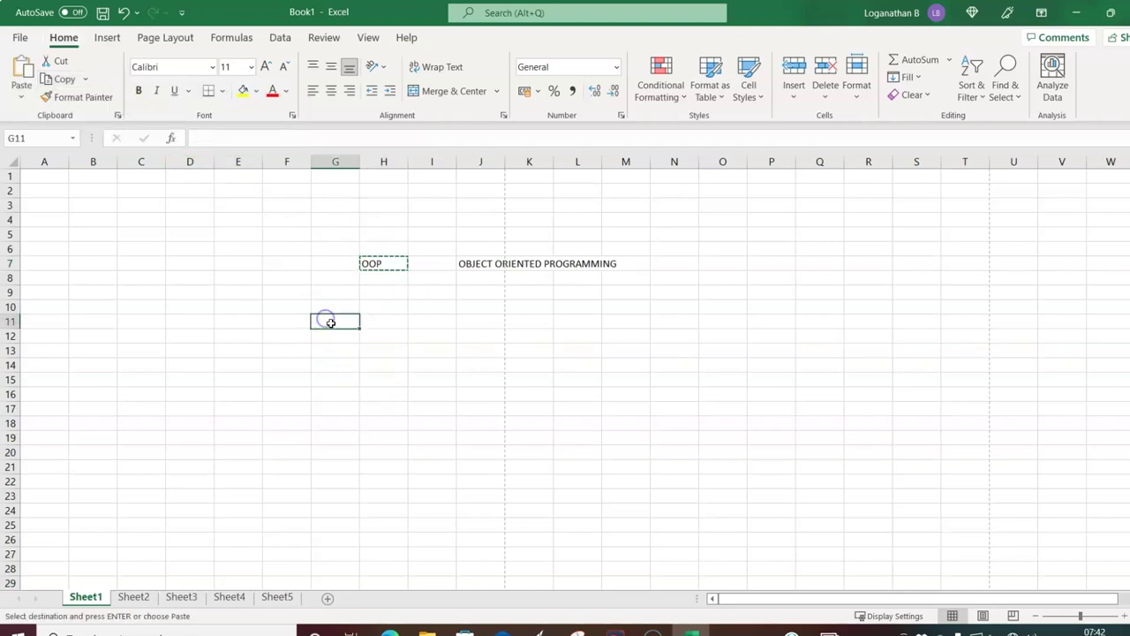
key(alt)
key(h)
click(415, 326)
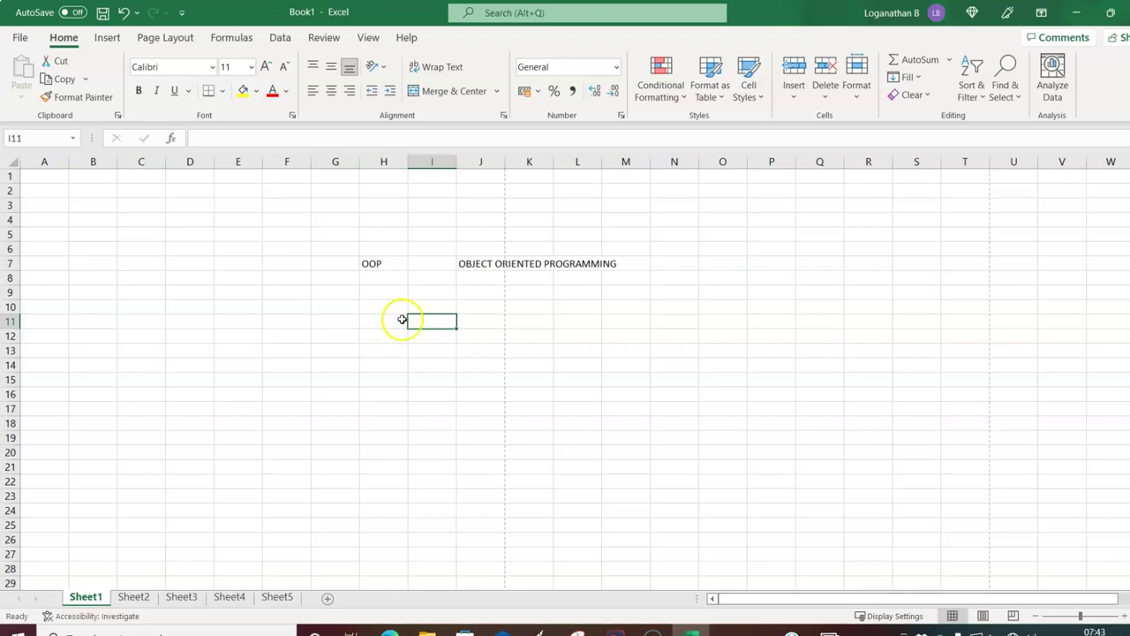
click(391, 317)
click(375, 304)
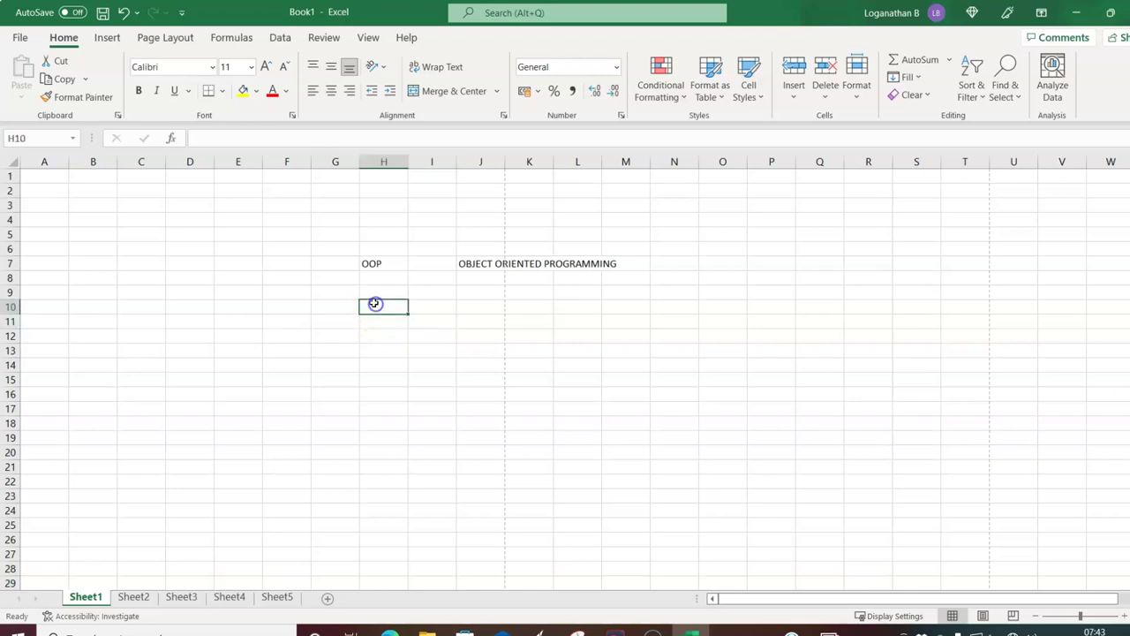
Step: Examine cell H7's content in the formula bar, the horizontal and vertical scroll bars, and the mode indicator in the status bar
click(402, 261)
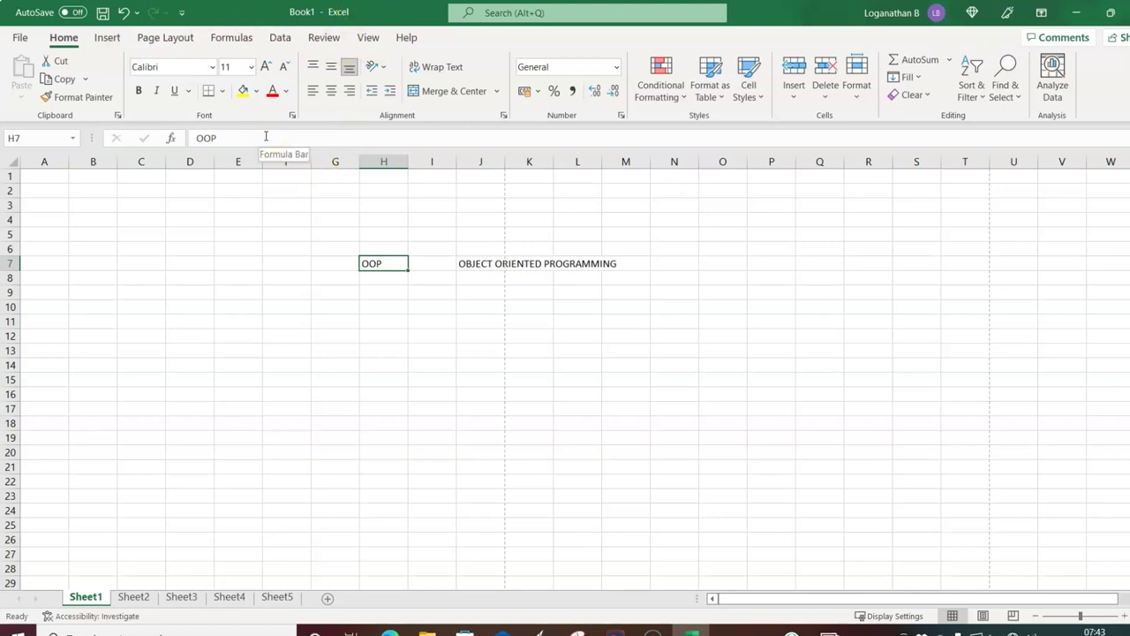
click(20, 39)
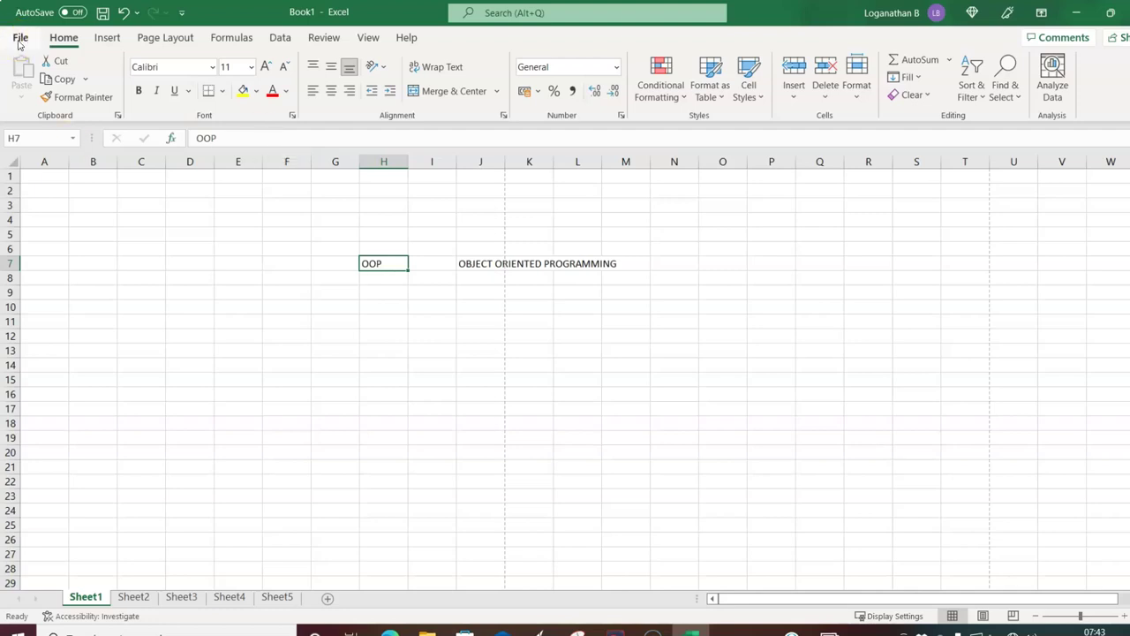
click(25, 39)
mouse_move(732, 601)
mouse_down()
mouse_move(827, 602)
mouse_move(712, 602)
mouse_up()
mouse_move(1125, 236)
mouse_down()
mouse_move(1125, 248)
mouse_move(1125, 233)
mouse_up()
click(170, 448)
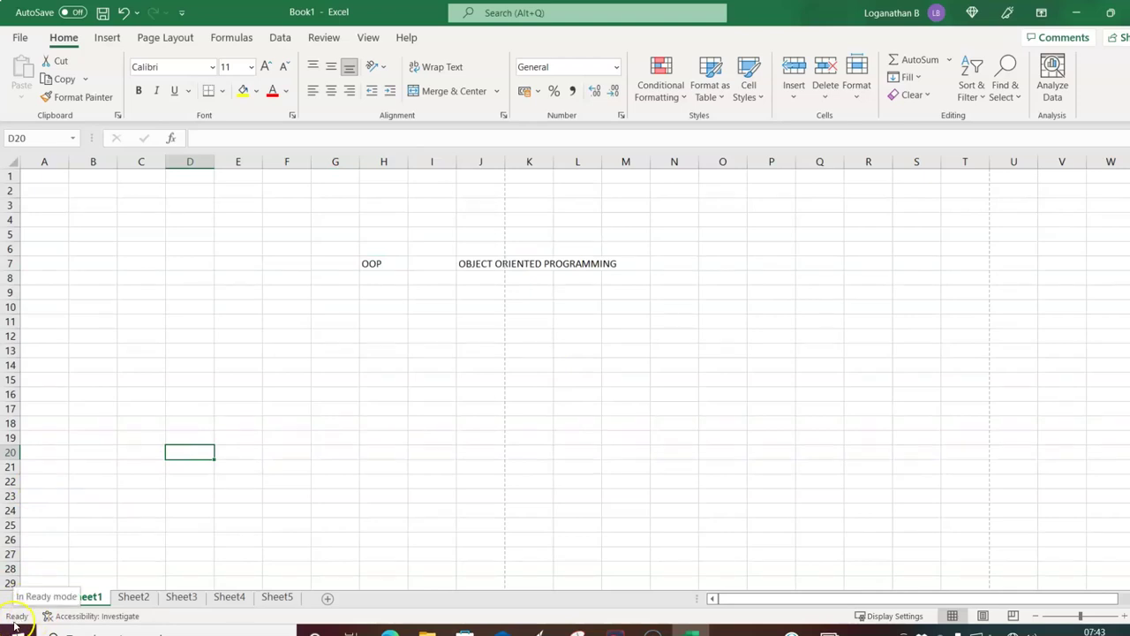
Step: Enter JUMP in cell H15 to demonstrate the Enter mode
click(372, 381)
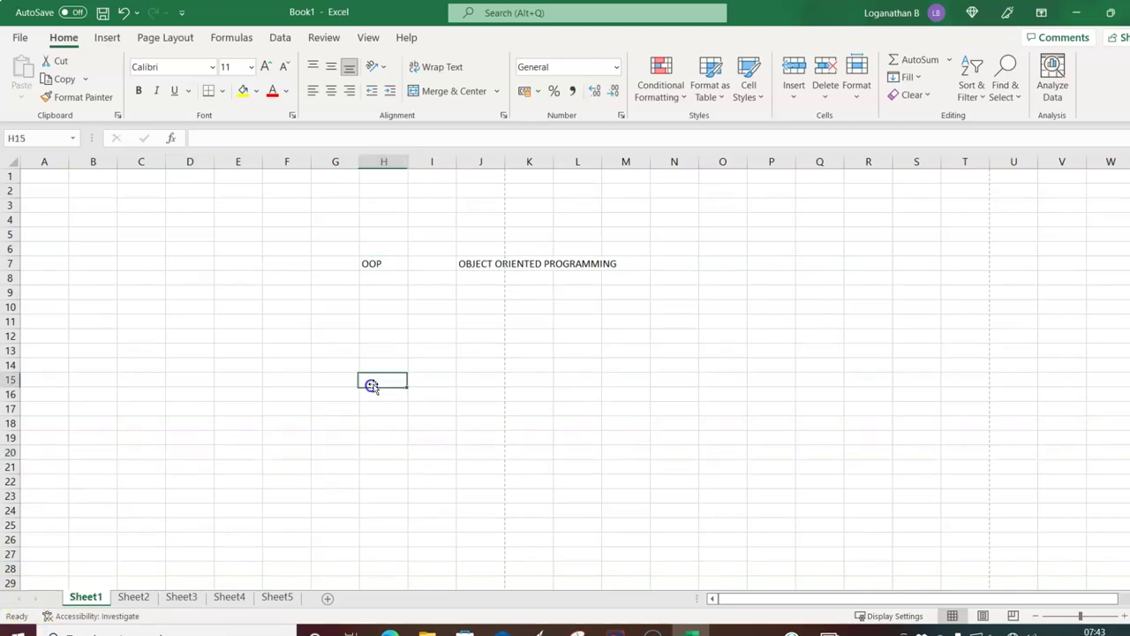
text(JUMP)
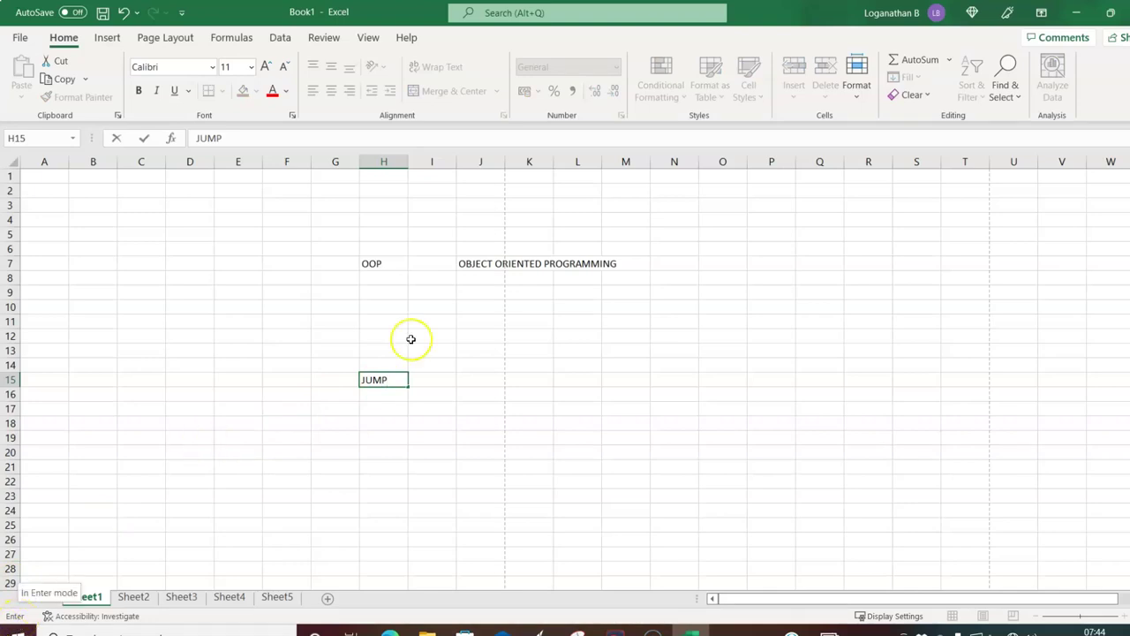
click(379, 427)
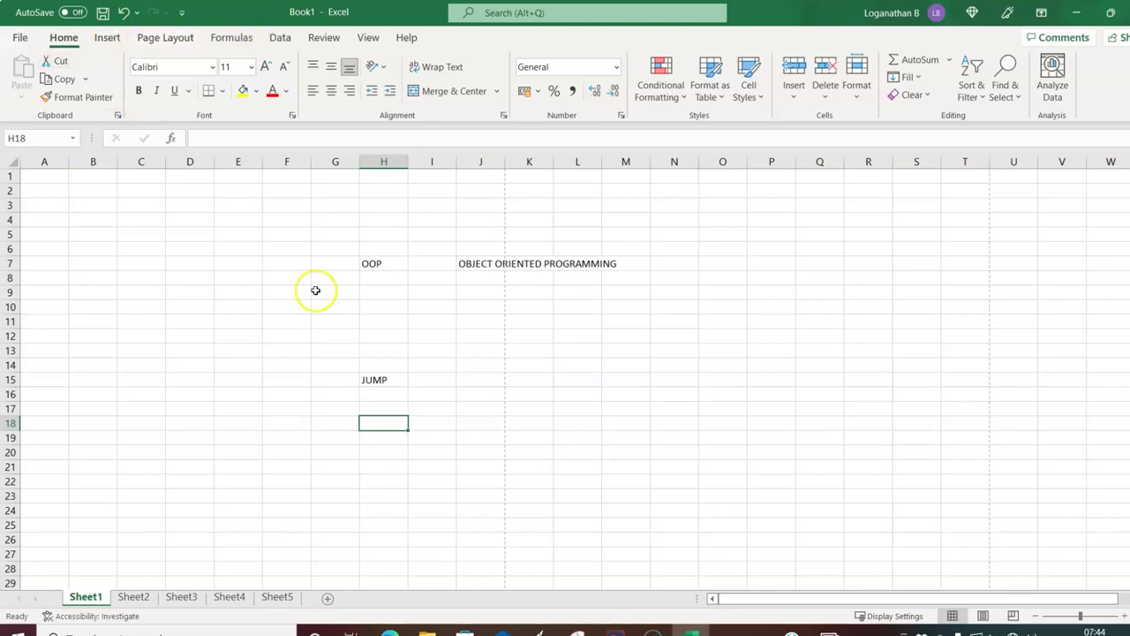
Step: Open the Excel Options and examine the General, Formulas, Data and Proofing settings
click(19, 38)
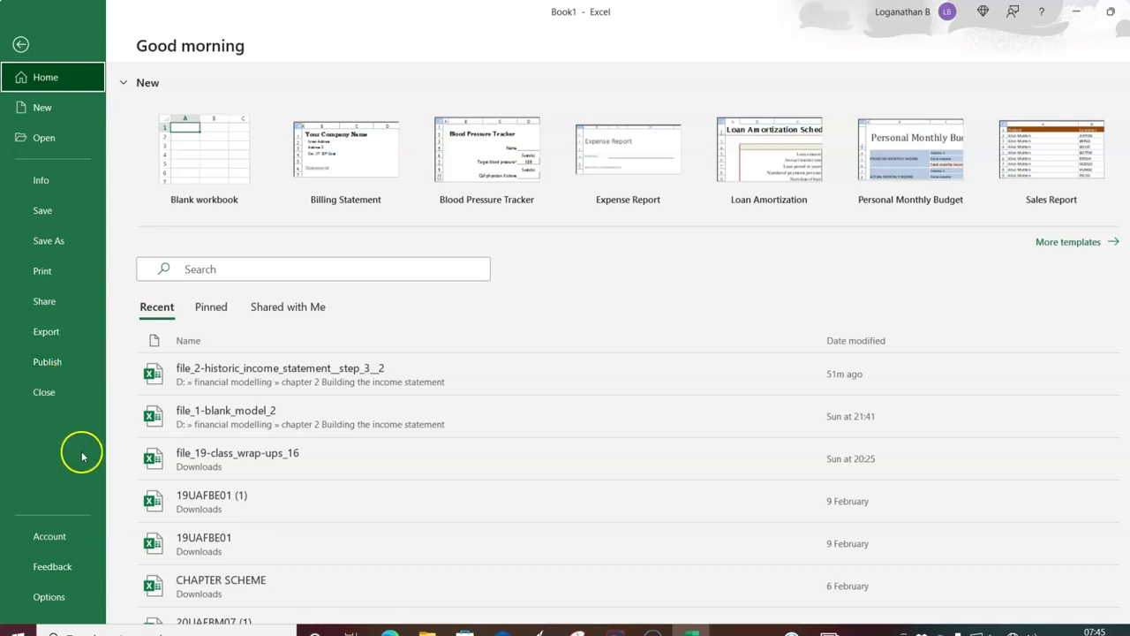
click(62, 600)
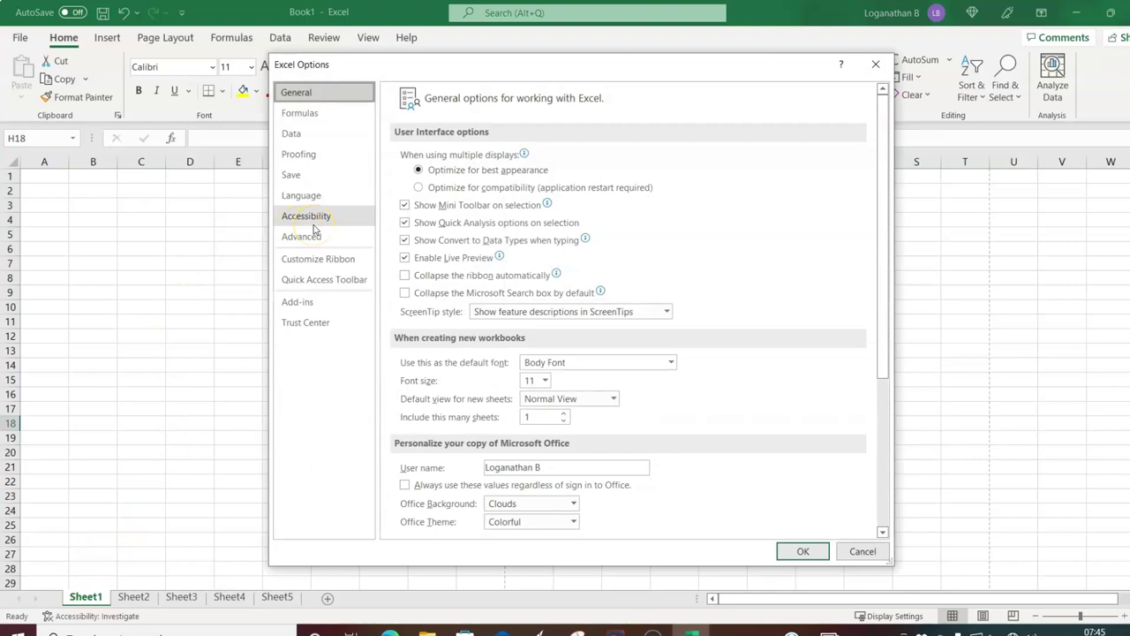
drag(663, 69, 576, 77)
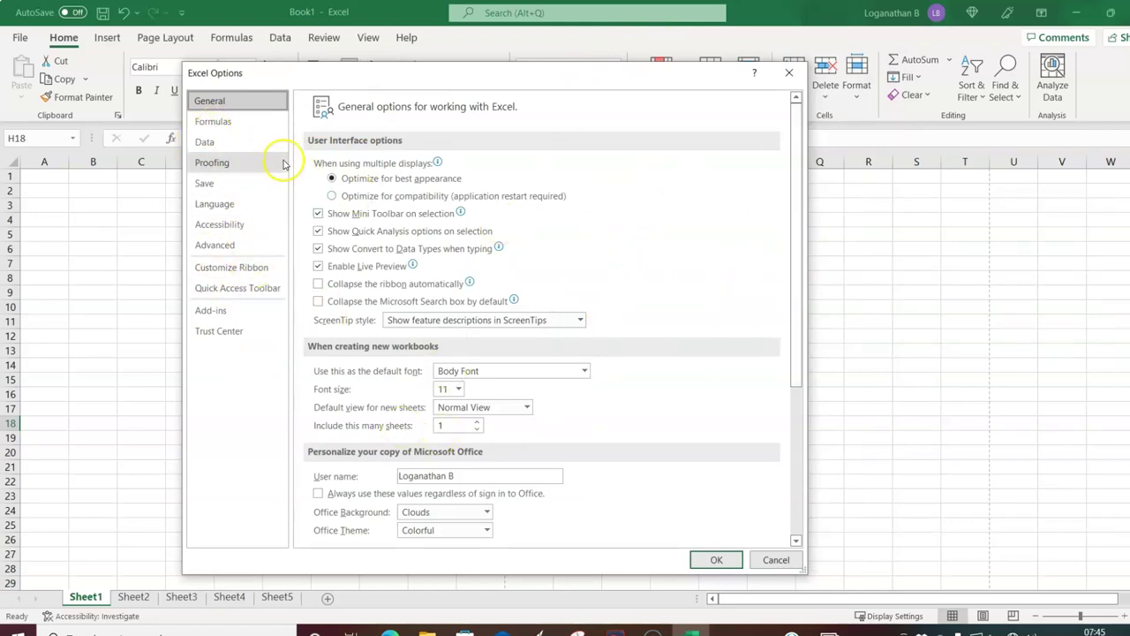
click(236, 126)
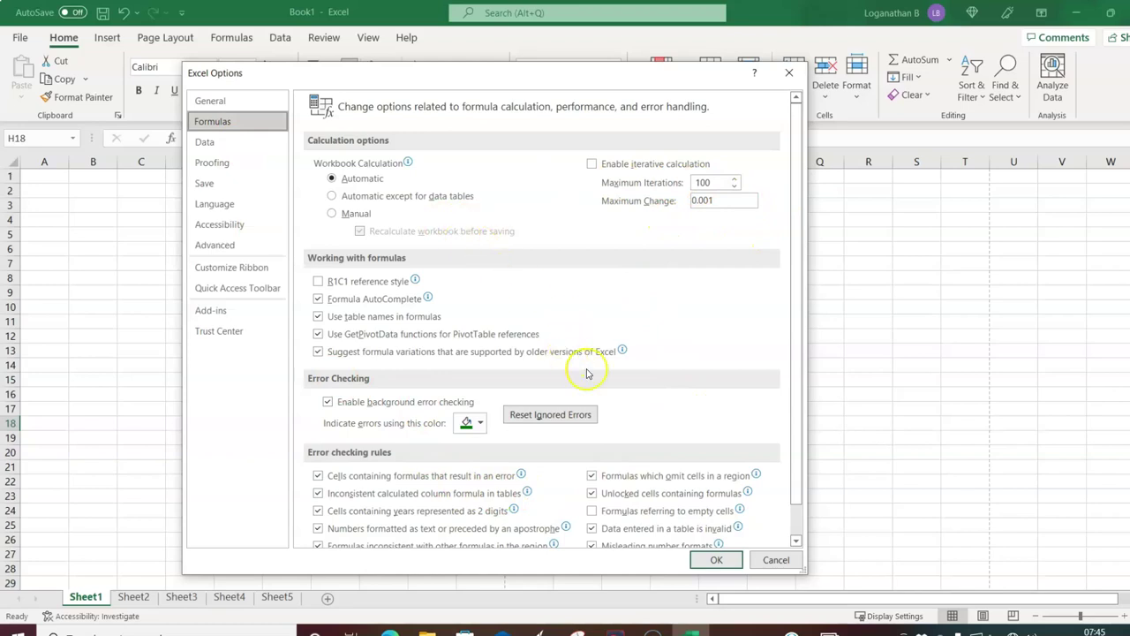
scroll(636, 344, down, 1)
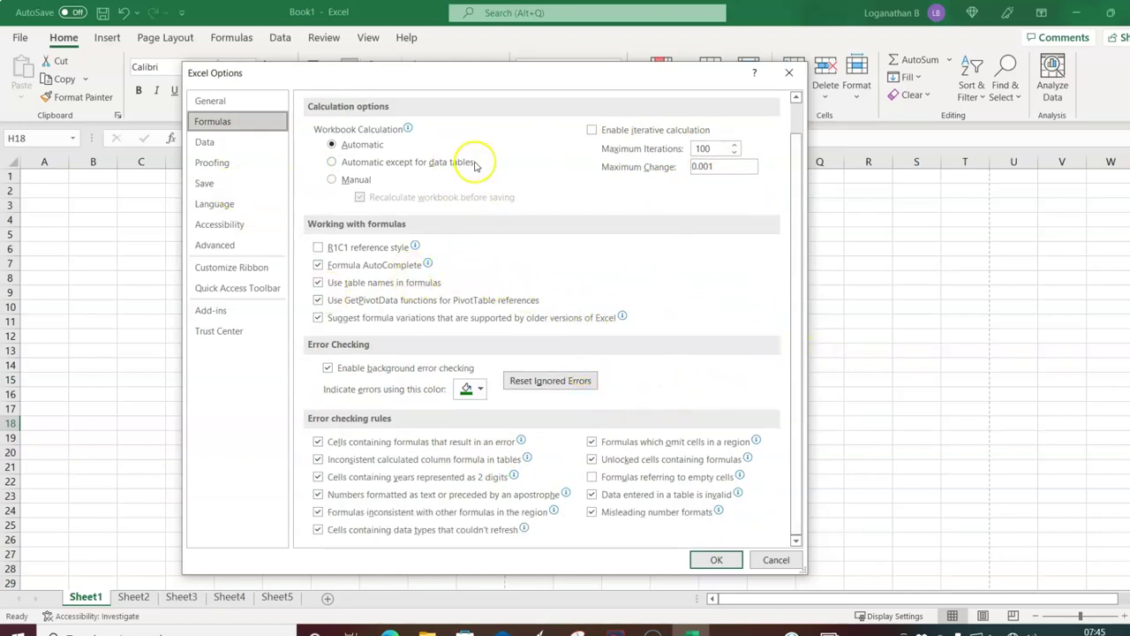
click(233, 143)
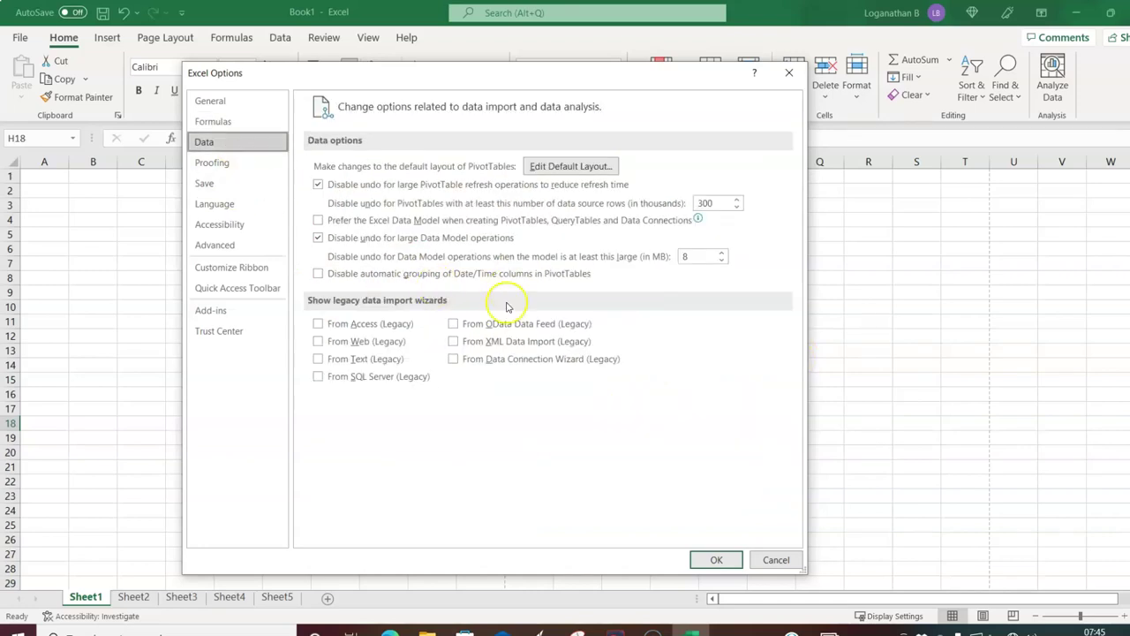
click(235, 173)
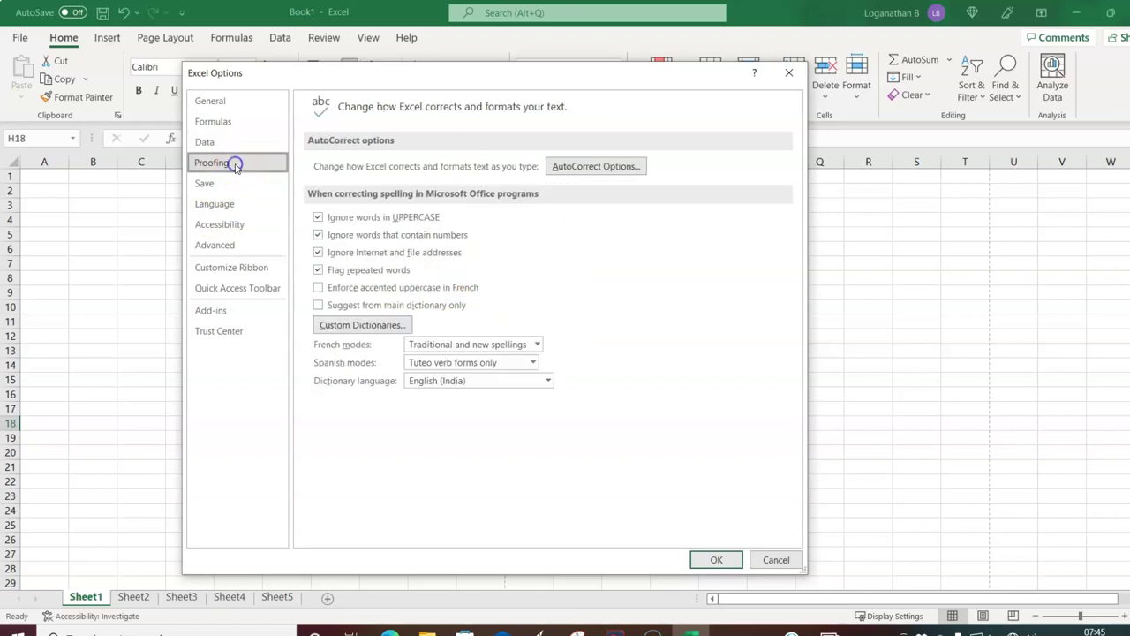
Step: Examine the Save, Language, Accessibility, Advanced, Customize Ribbon and Quick Access Toolbar options, and the Analysis ToolPak entry under Add-ins
click(224, 185)
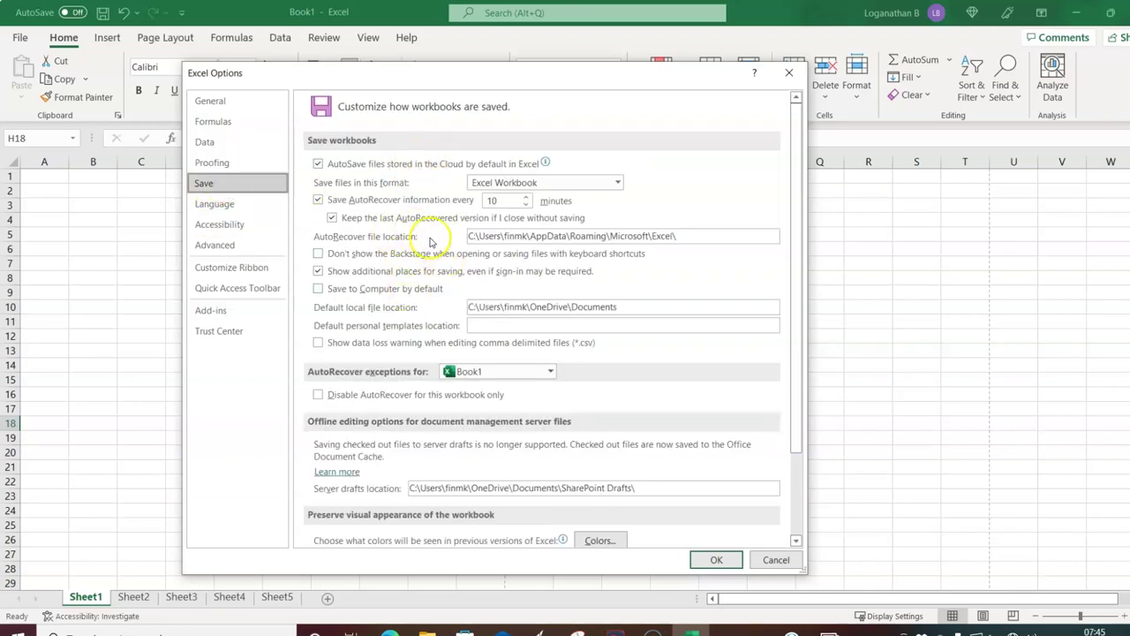
click(228, 208)
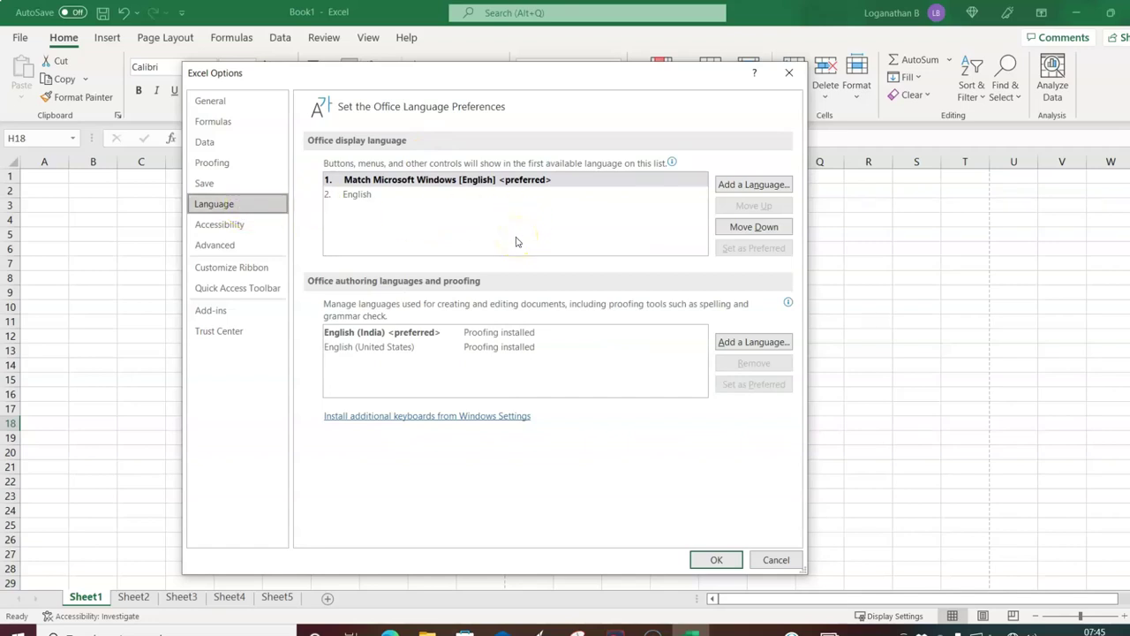
click(242, 225)
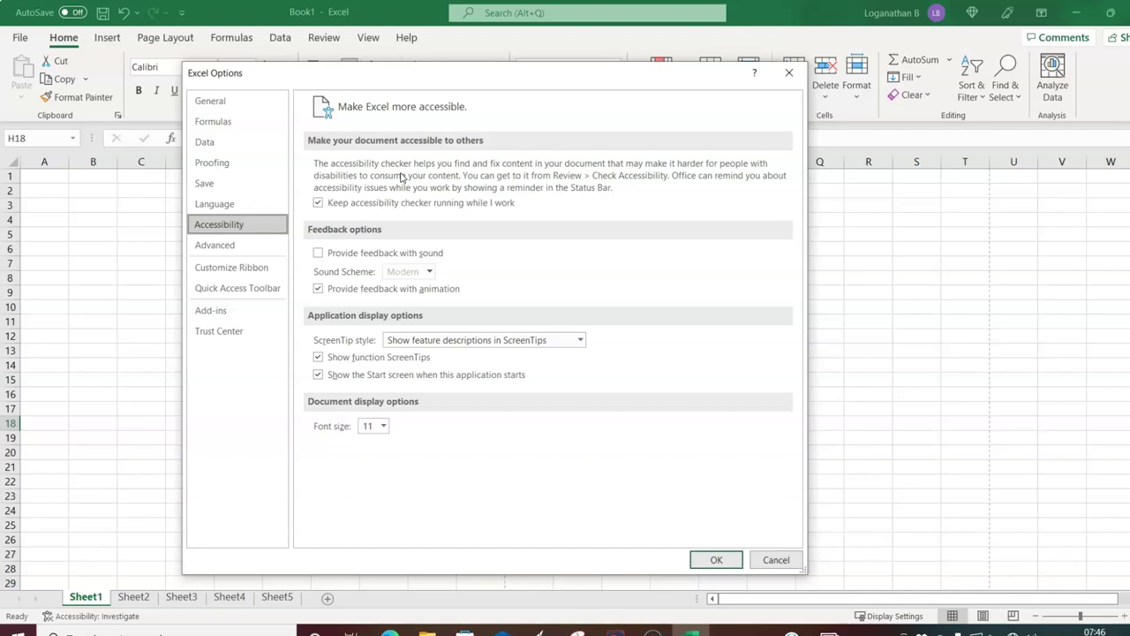
click(232, 246)
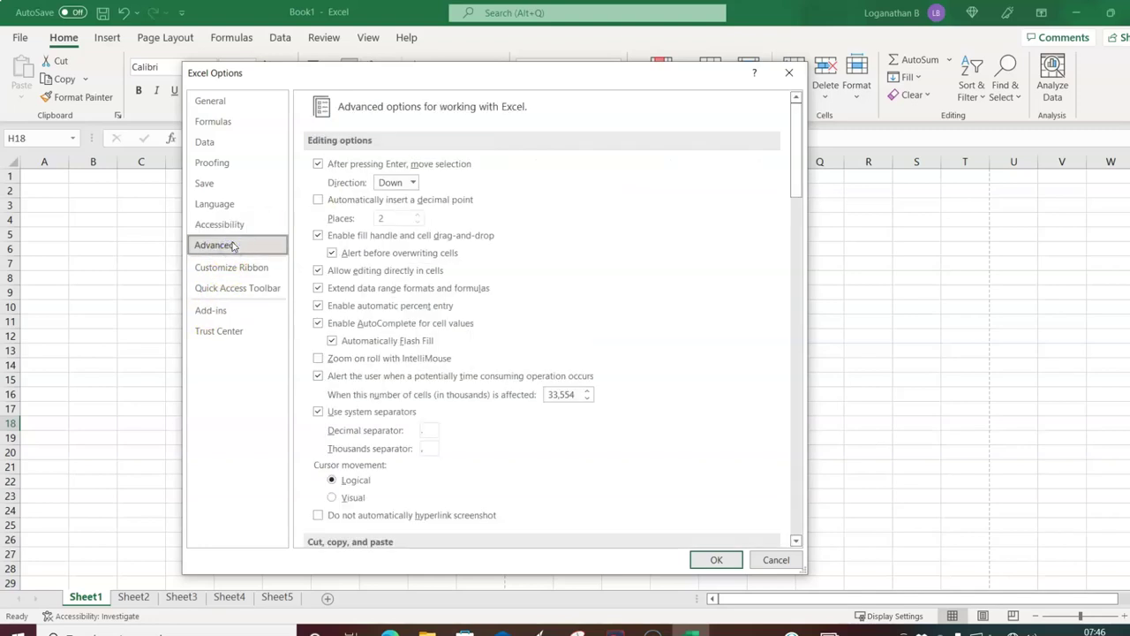
click(235, 269)
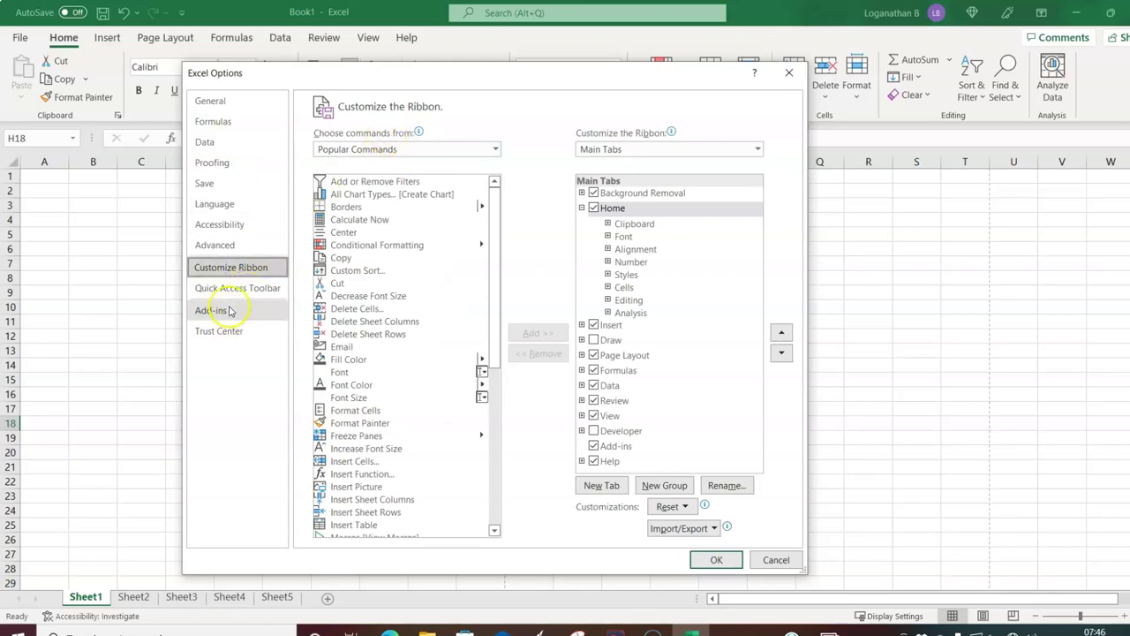
click(233, 291)
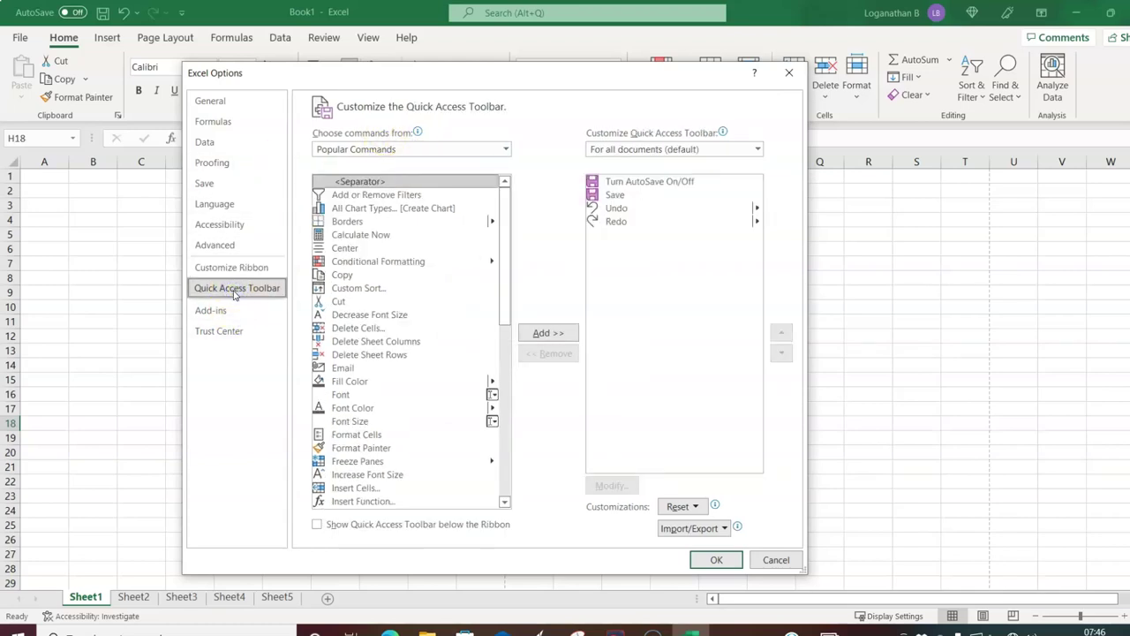
click(232, 312)
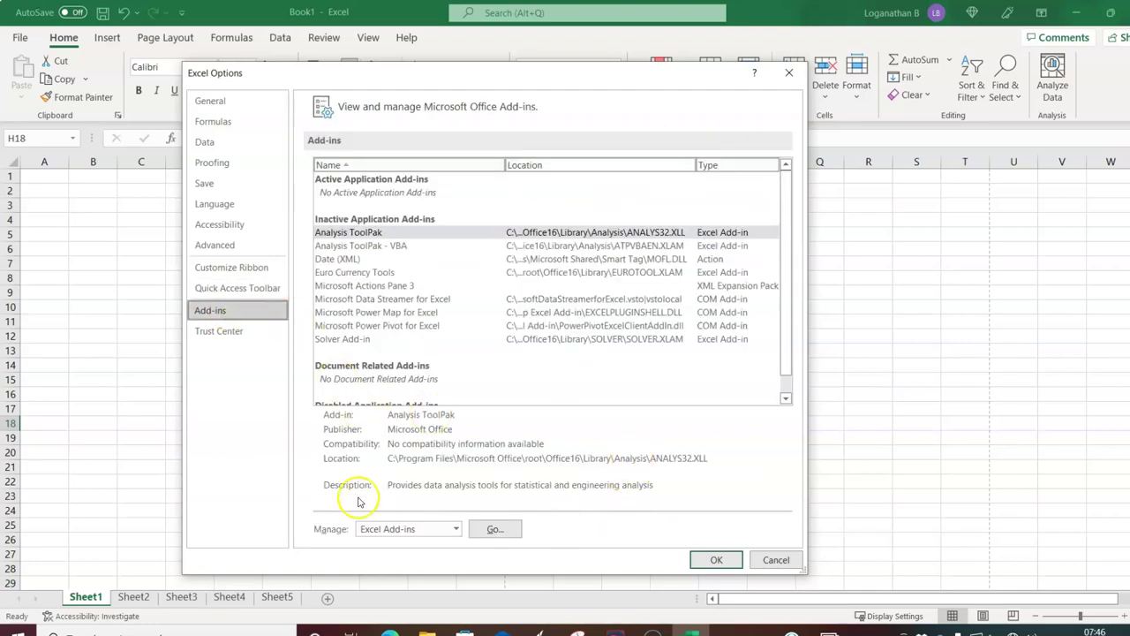
click(362, 234)
Step: Revisit the Formulas, Proofing, Language and Add-ins option pages and close Excel Options without saving changes
click(251, 124)
click(240, 166)
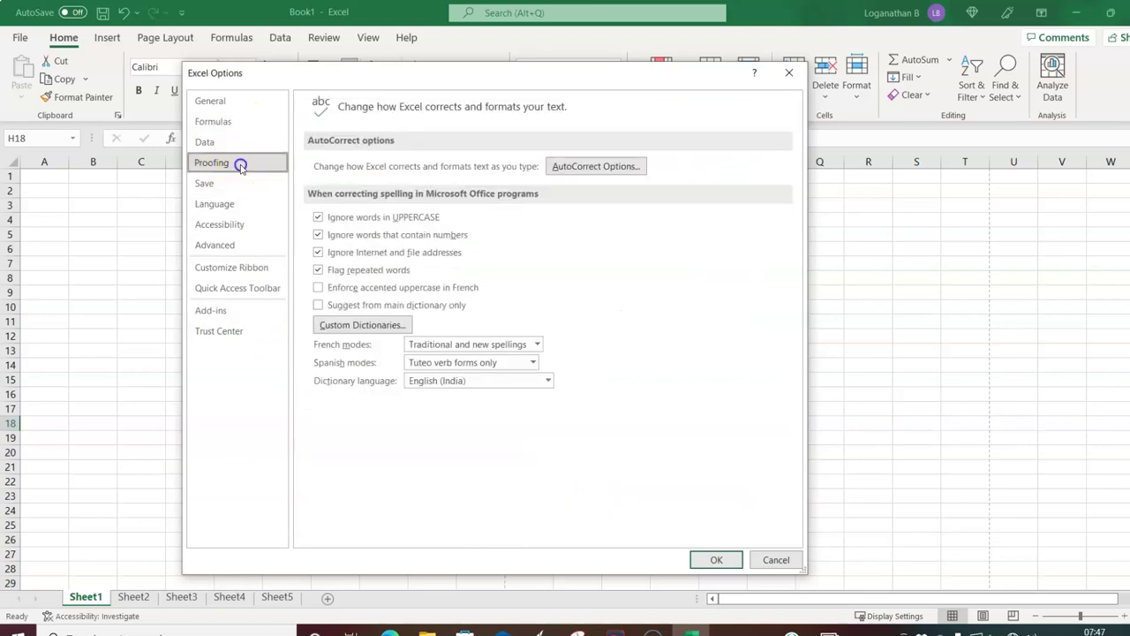
click(235, 205)
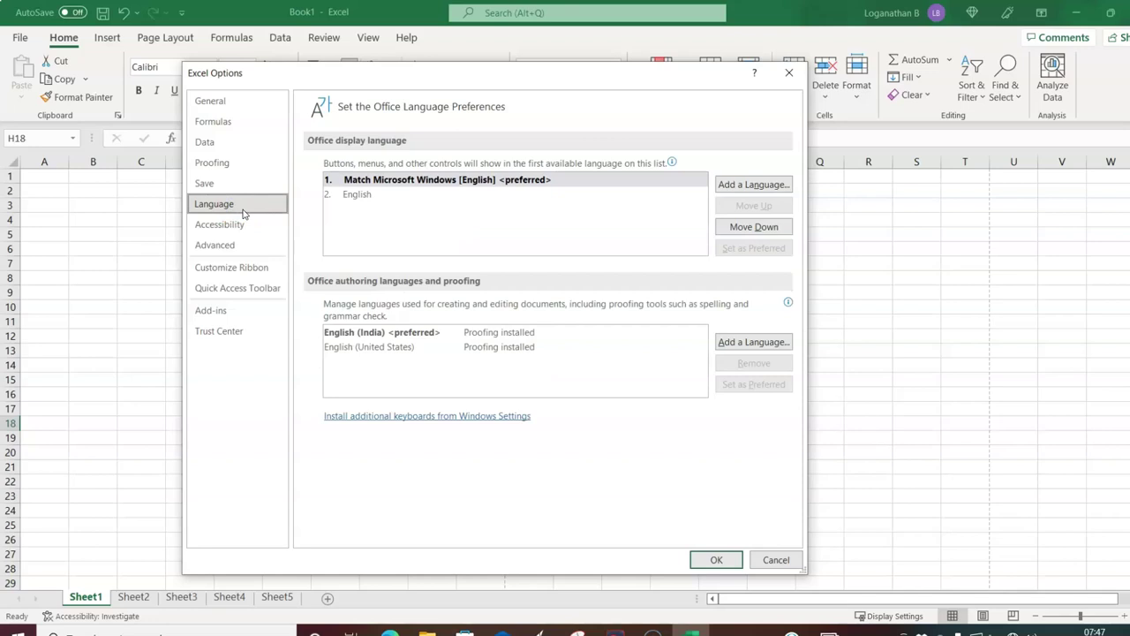
click(217, 165)
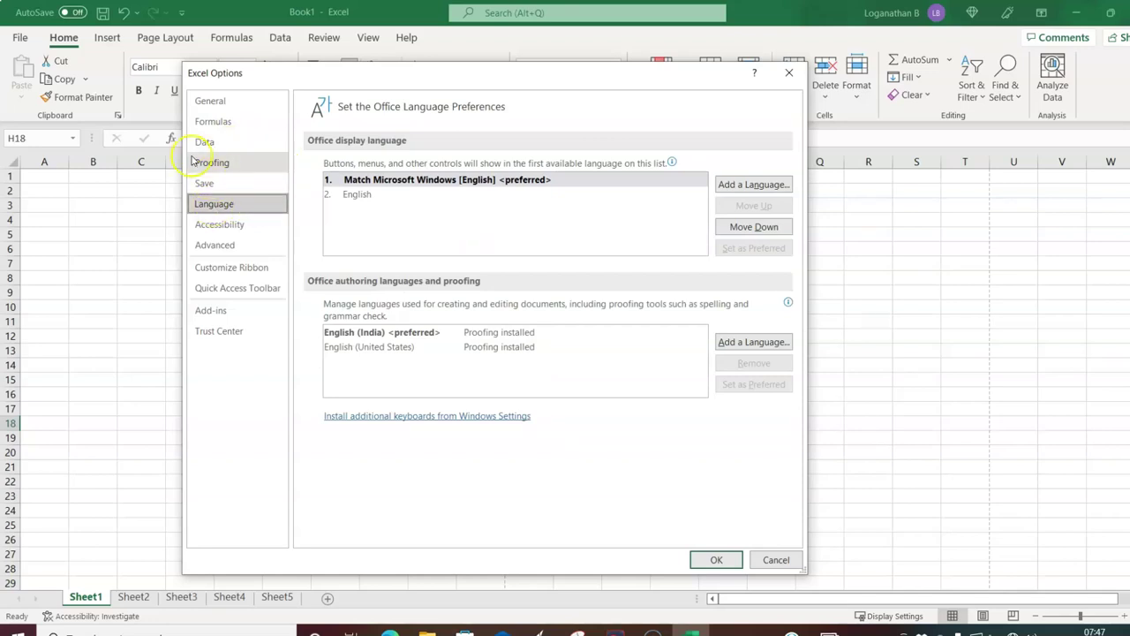
click(245, 317)
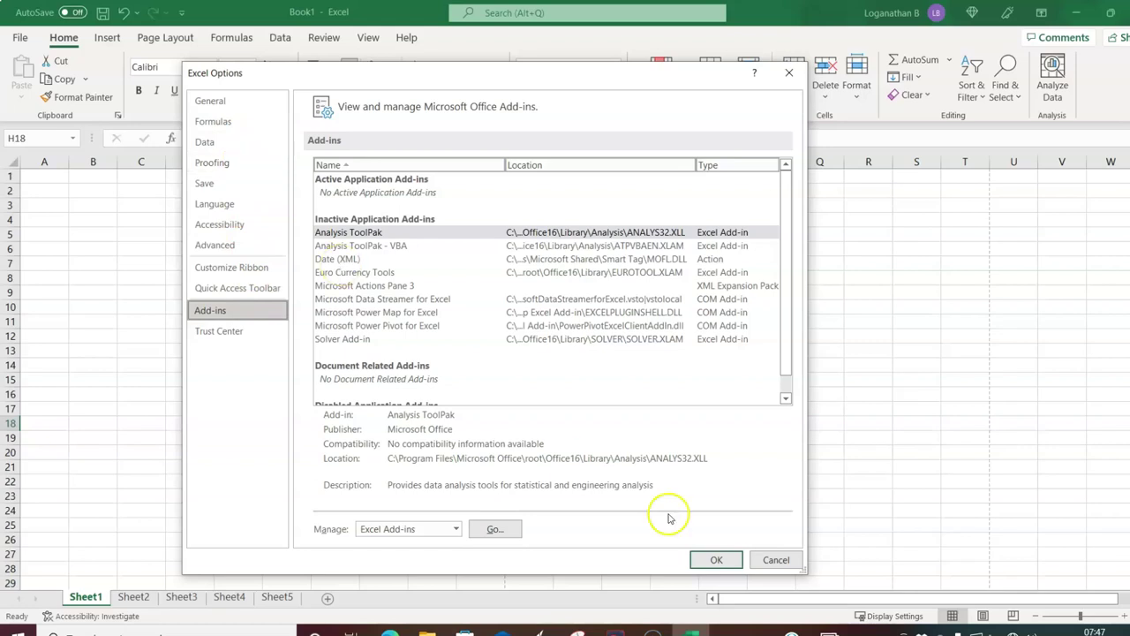
click(776, 561)
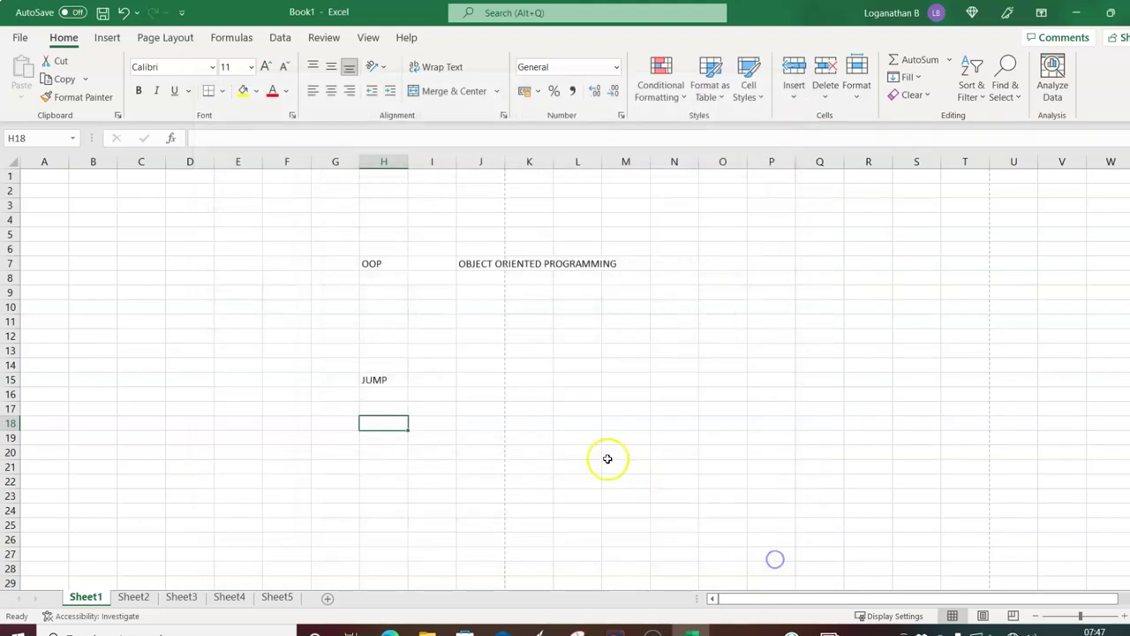
Step: Open the Format Cells dialog for cell D9 and examine each number format category from Number through Custom
click(192, 290)
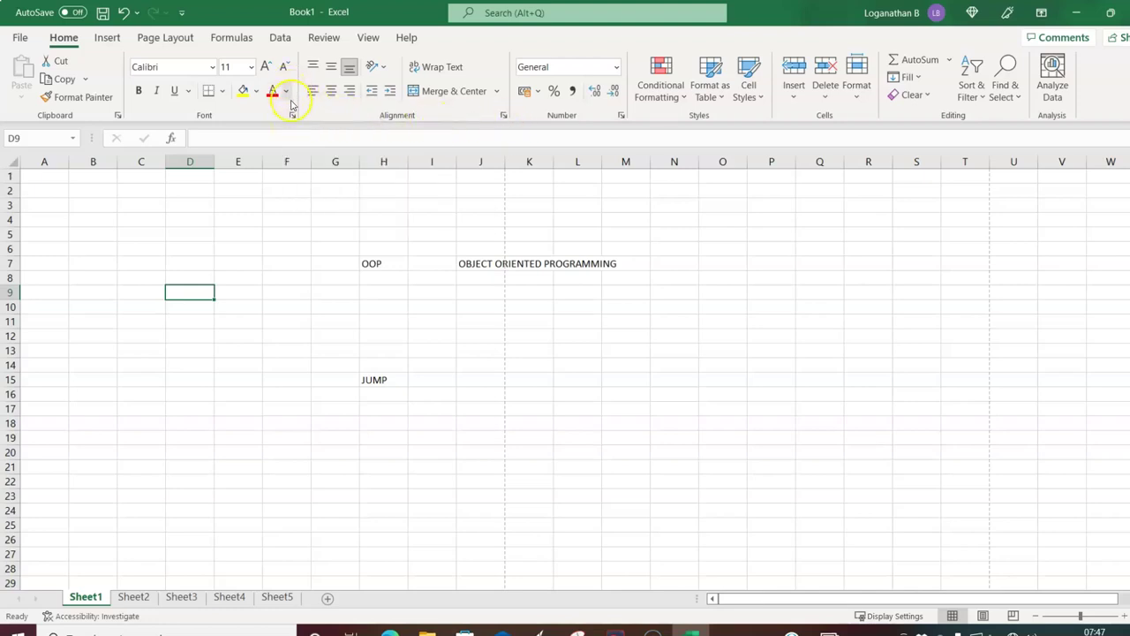
click(293, 120)
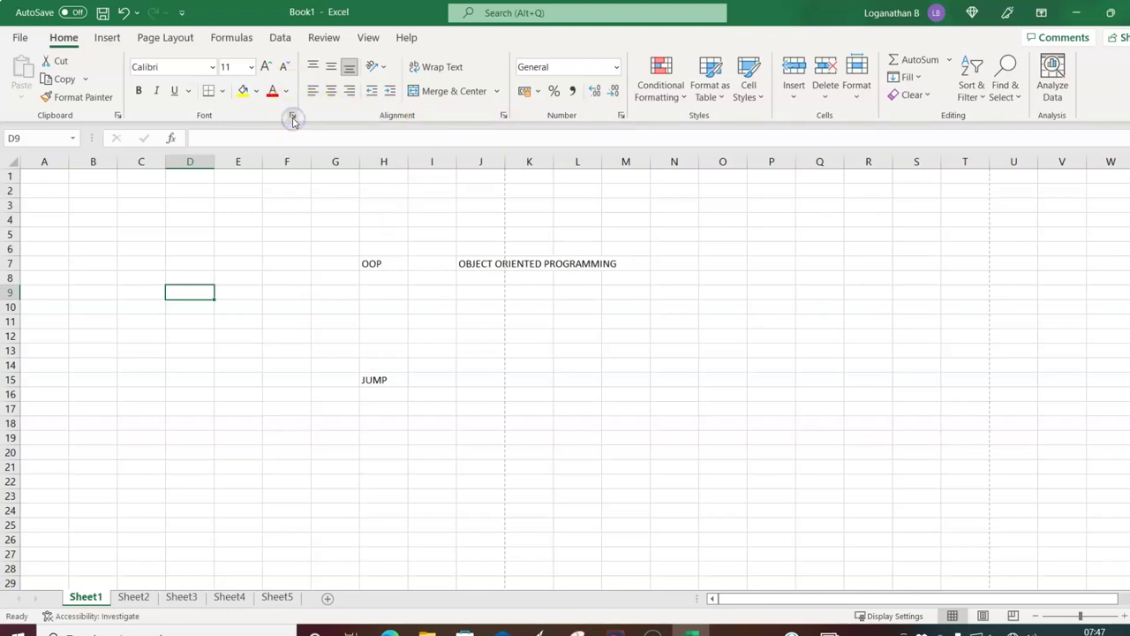
drag(403, 165, 422, 135)
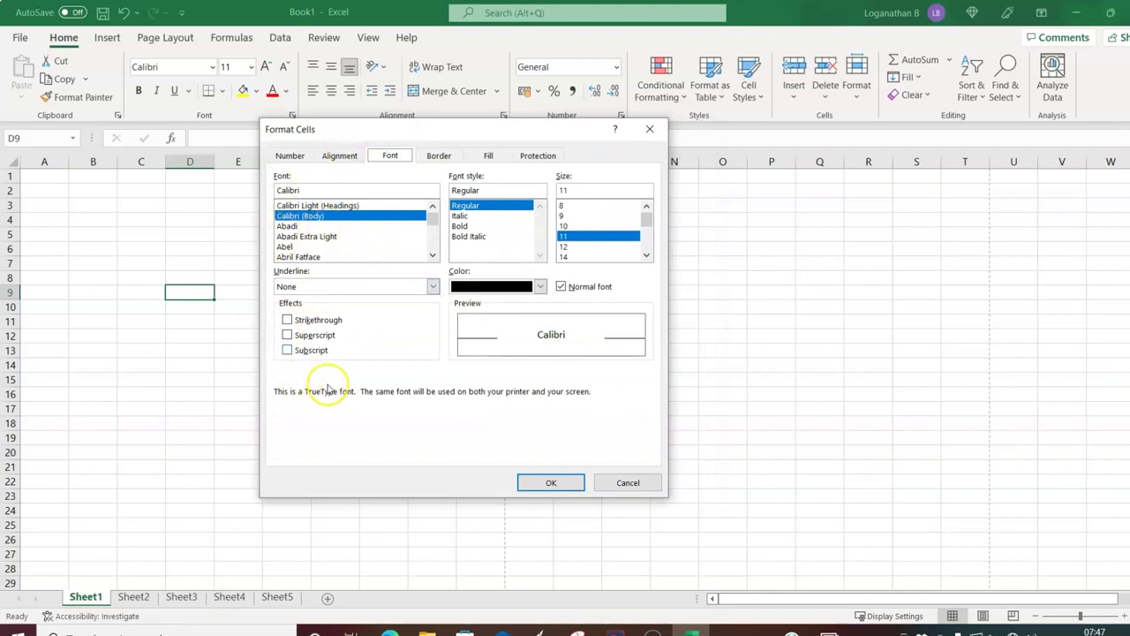
click(291, 157)
click(302, 201)
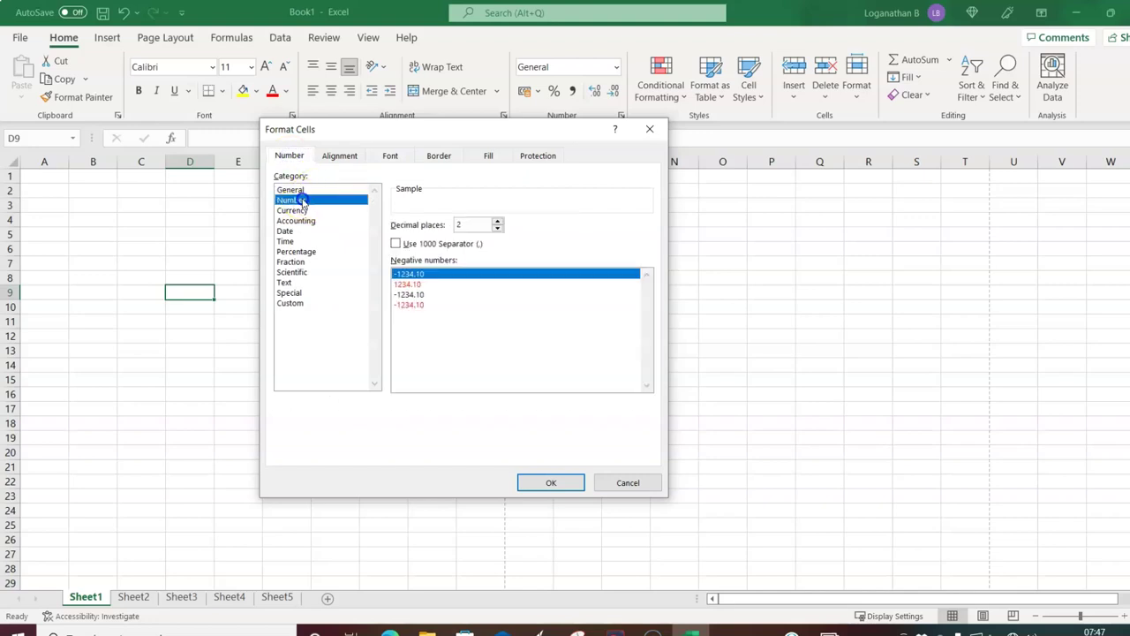
click(292, 211)
click(295, 221)
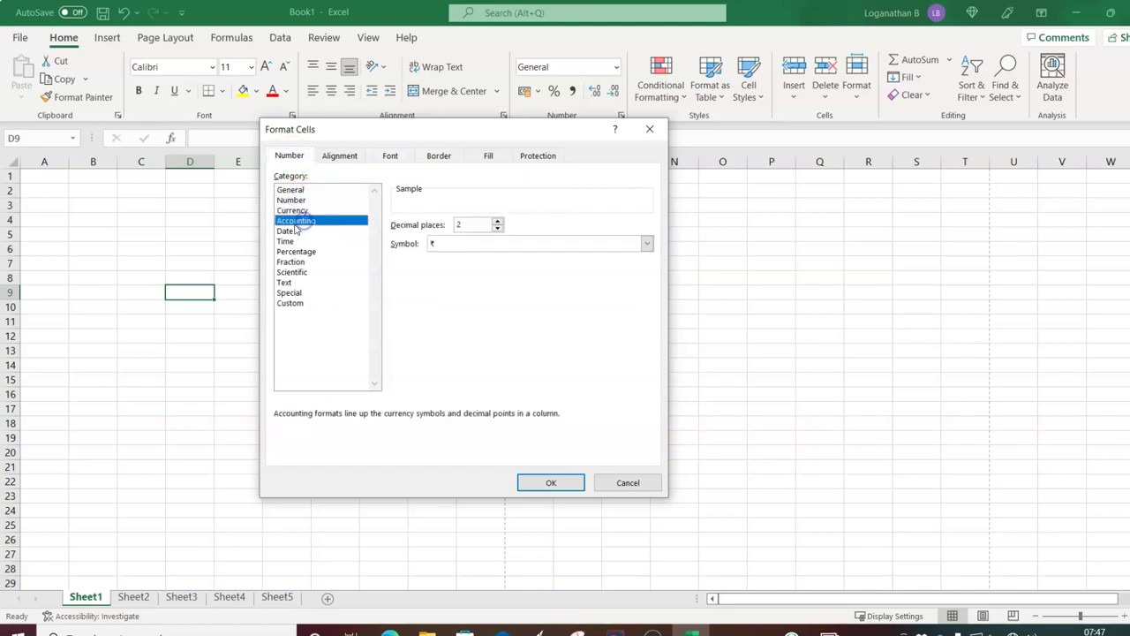
click(285, 231)
click(286, 241)
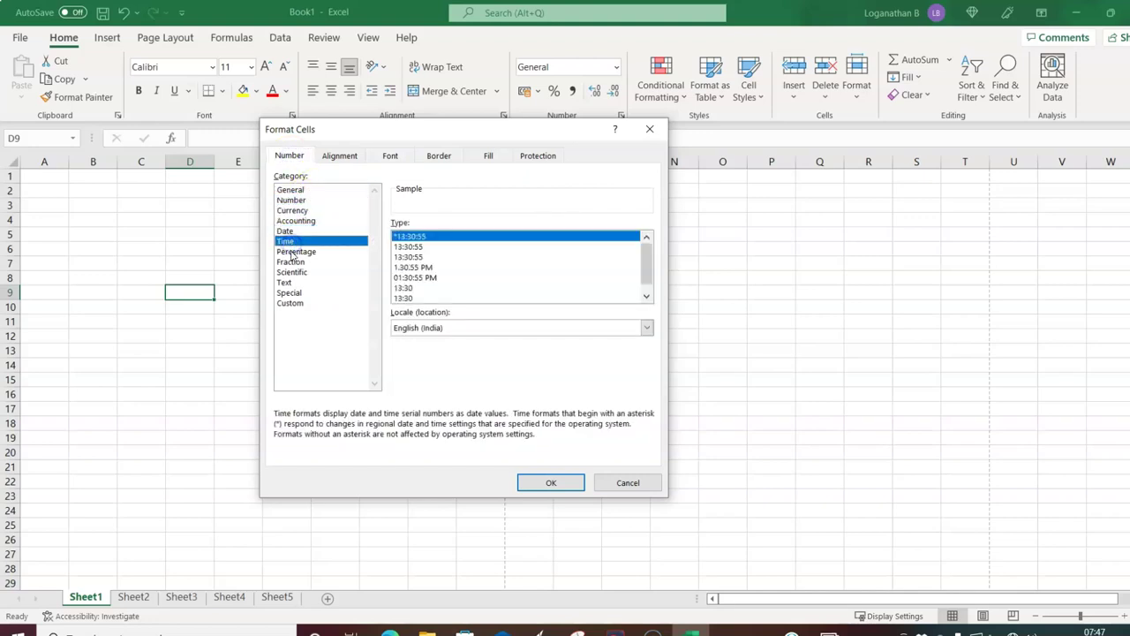
click(292, 252)
click(291, 262)
click(291, 272)
click(286, 282)
click(289, 293)
click(290, 303)
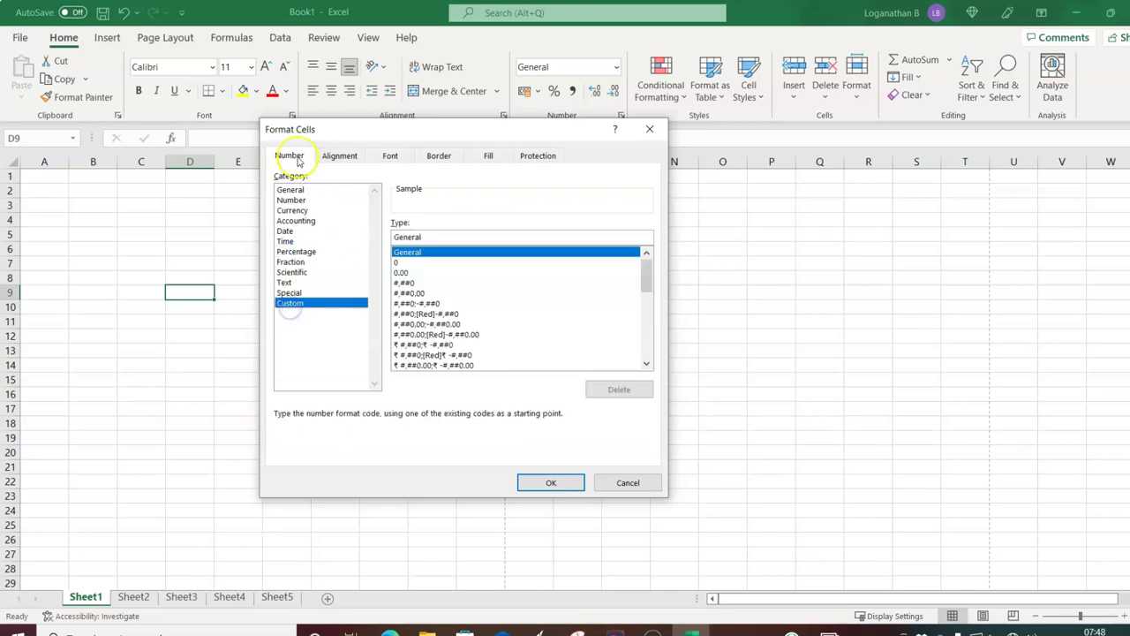
Step: Examine the Alignment, Font, Border, Fill and Protection settings for cell D9
click(340, 155)
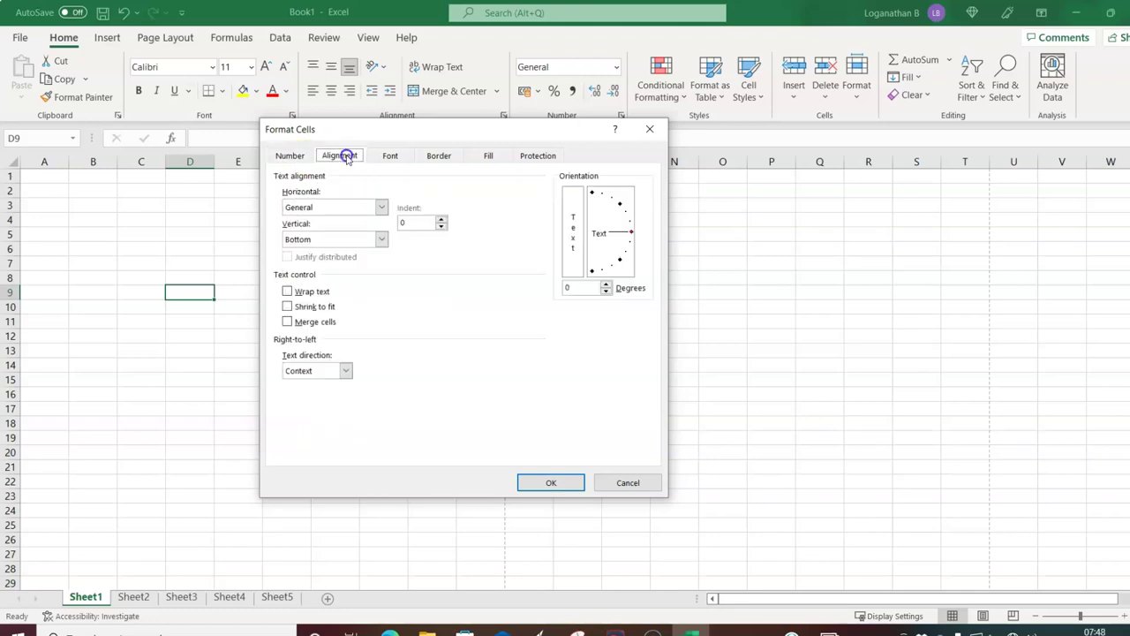
click(391, 156)
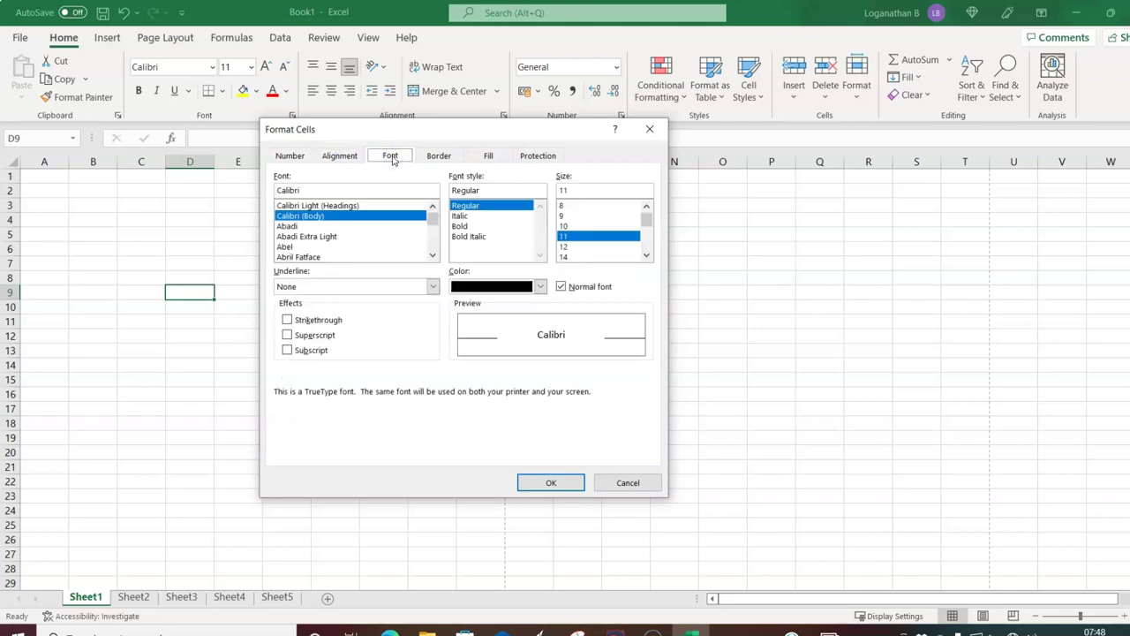
click(439, 156)
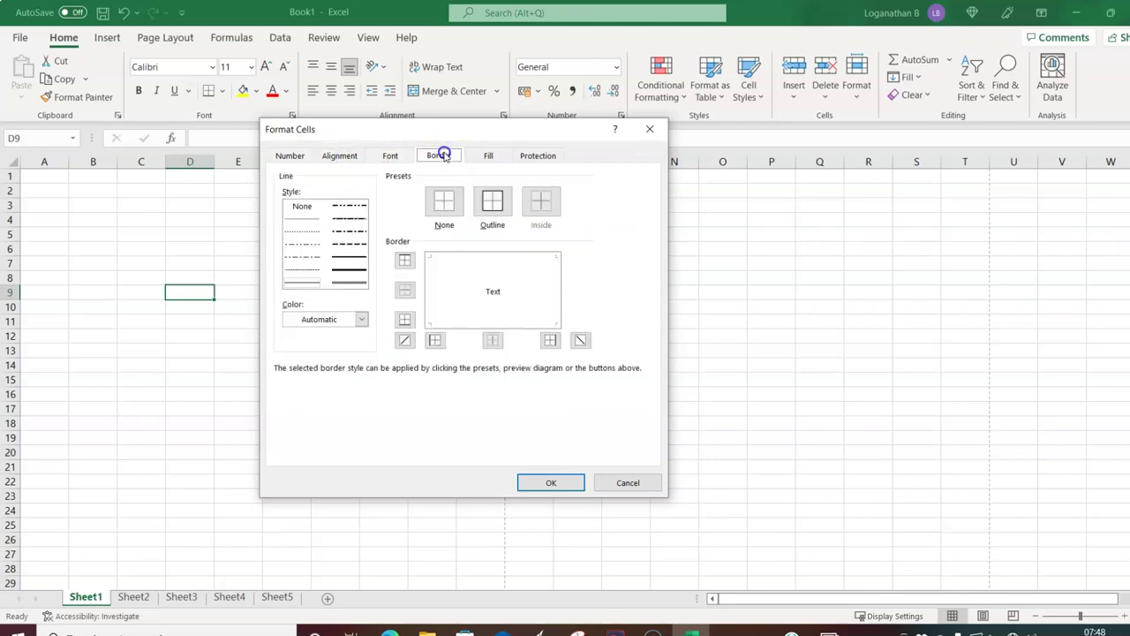
click(500, 156)
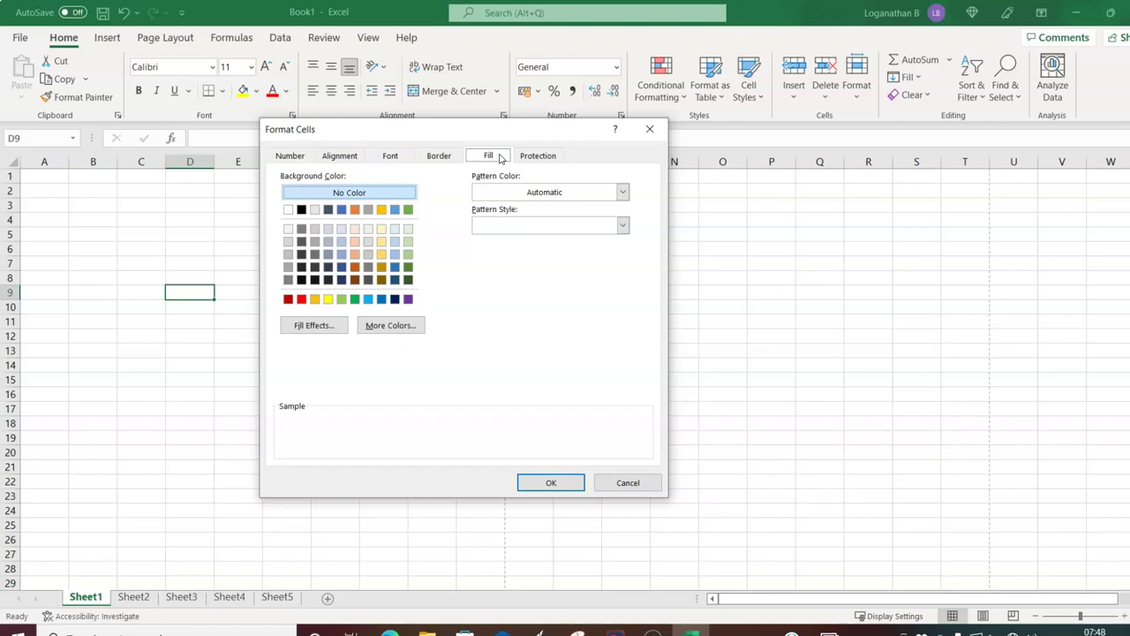
click(541, 156)
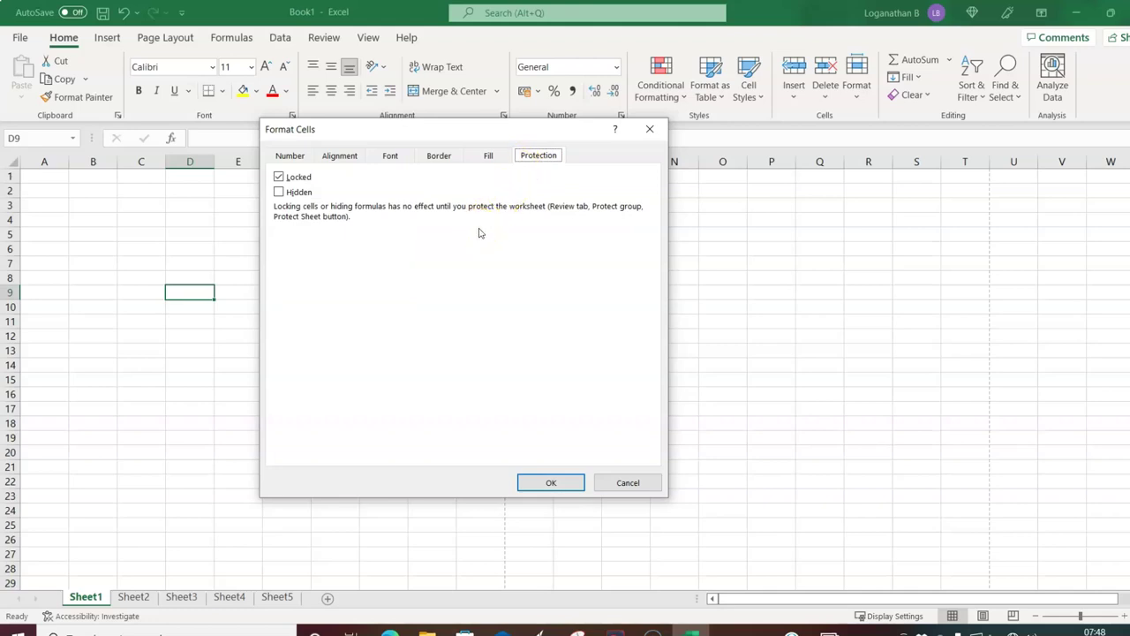
Step: Review the Custom and Special number formats again and close Format Cells without applying anything
click(291, 156)
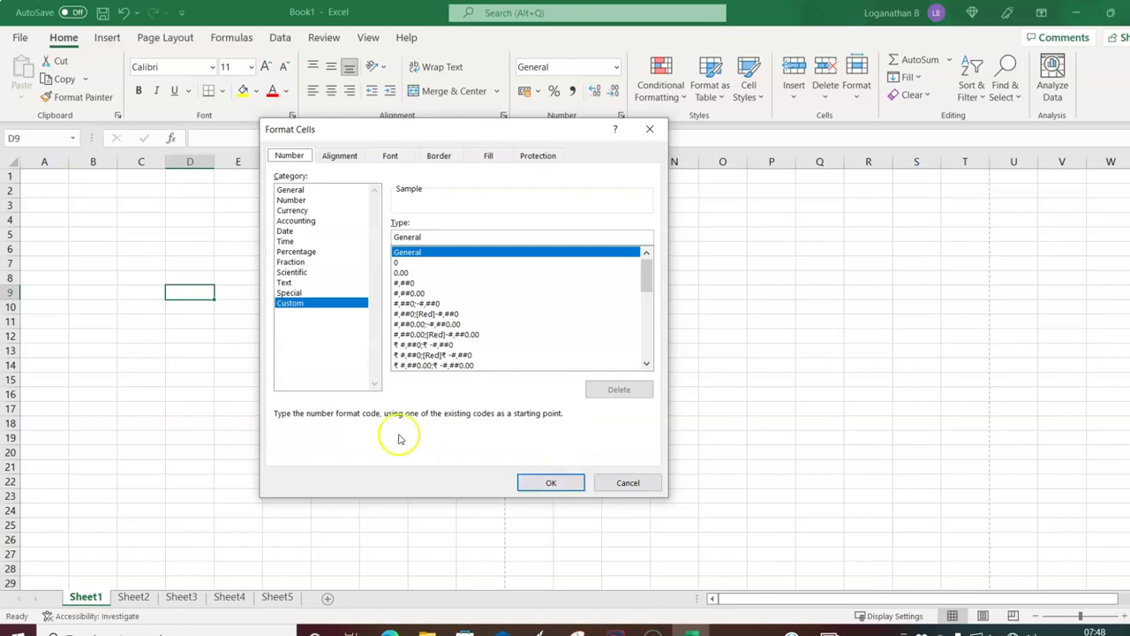
click(420, 302)
click(316, 292)
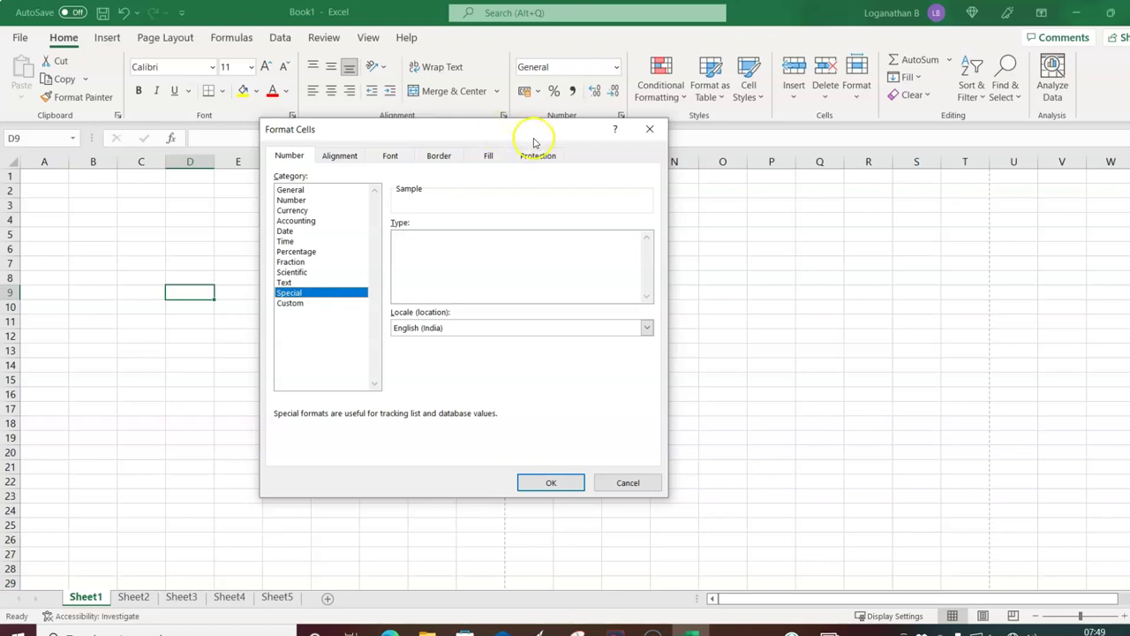
click(653, 129)
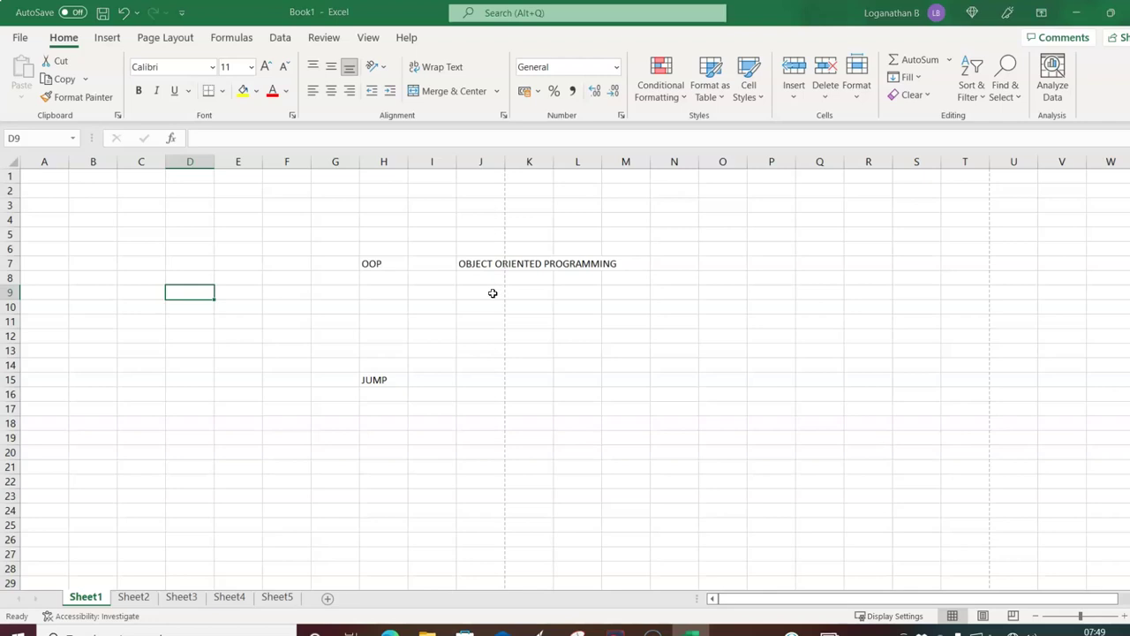
Step: Open Find and Replace, move the dialog aside to view its layout, and close it
key(ctrl+f)
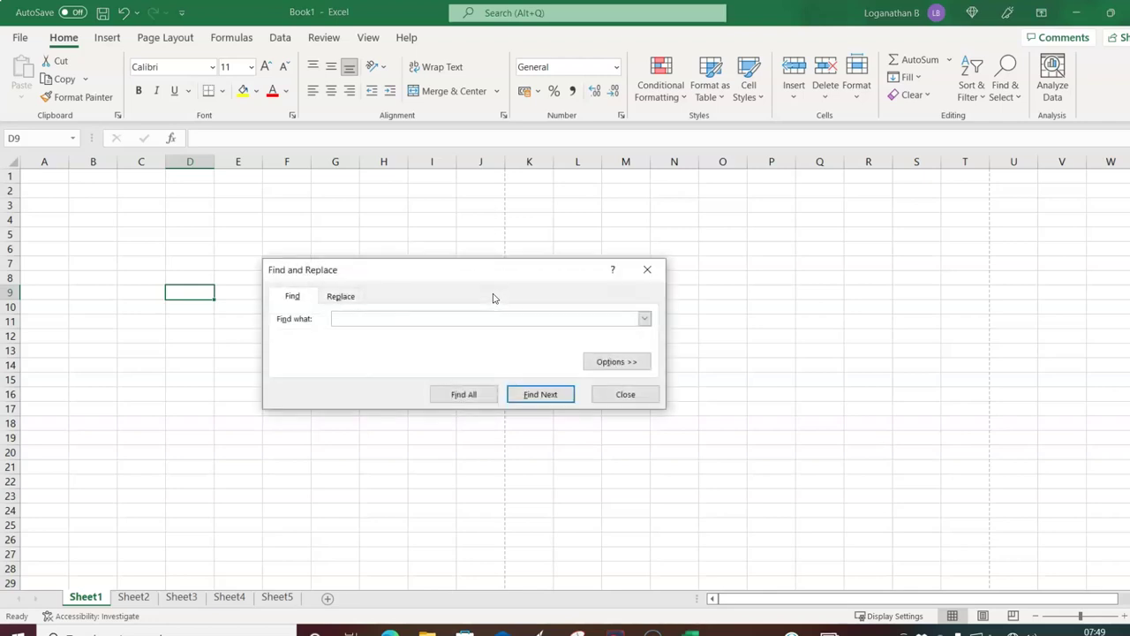
drag(500, 272, 432, 242)
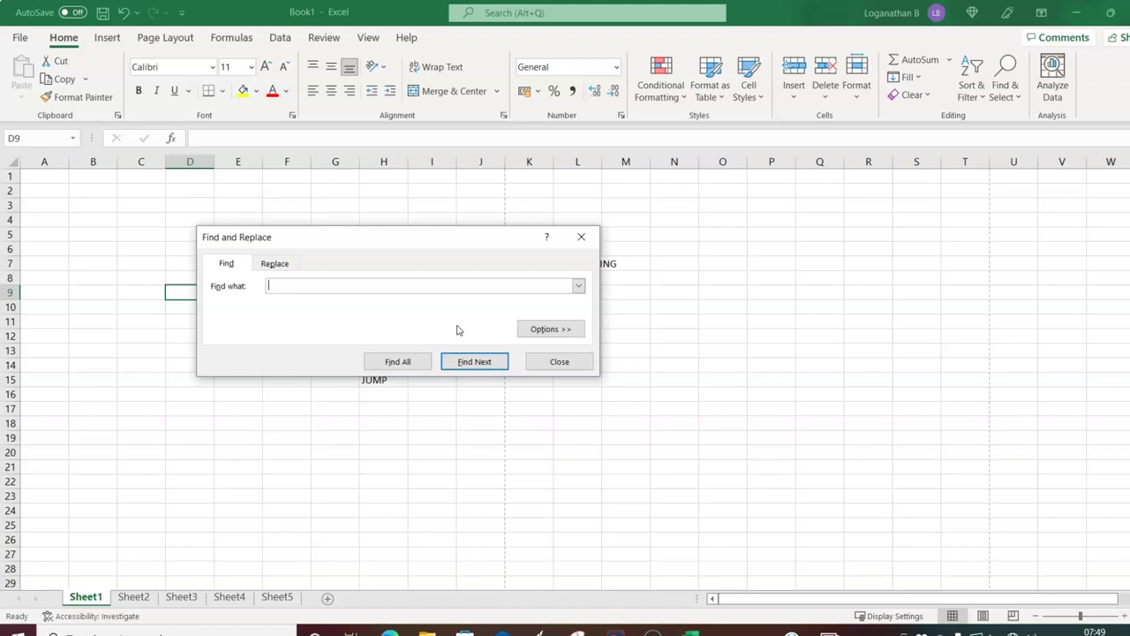
click(560, 363)
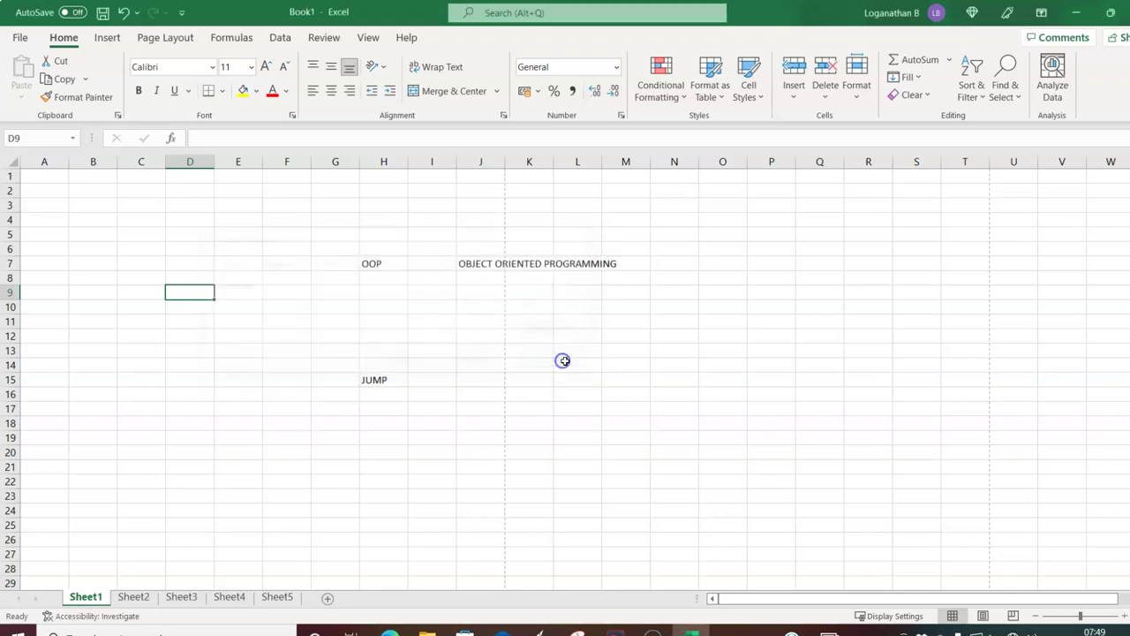
Step: Select cell G11 and examine the commands available for customizing the Quick Access Toolbar, leaving them unchanged
click(639, 324)
click(353, 325)
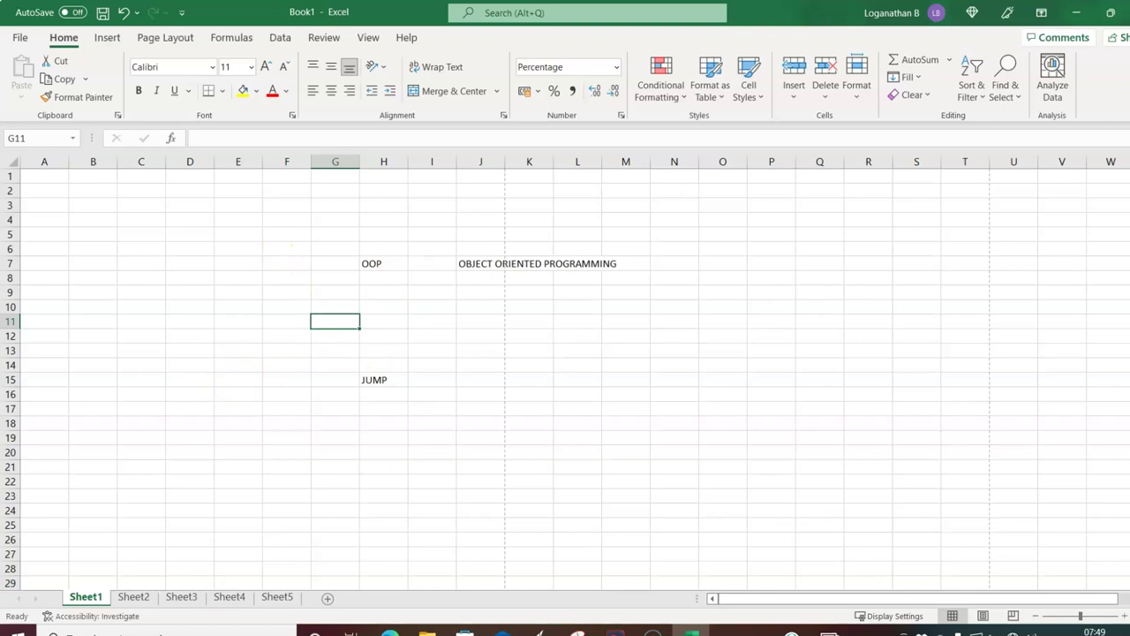
click(183, 14)
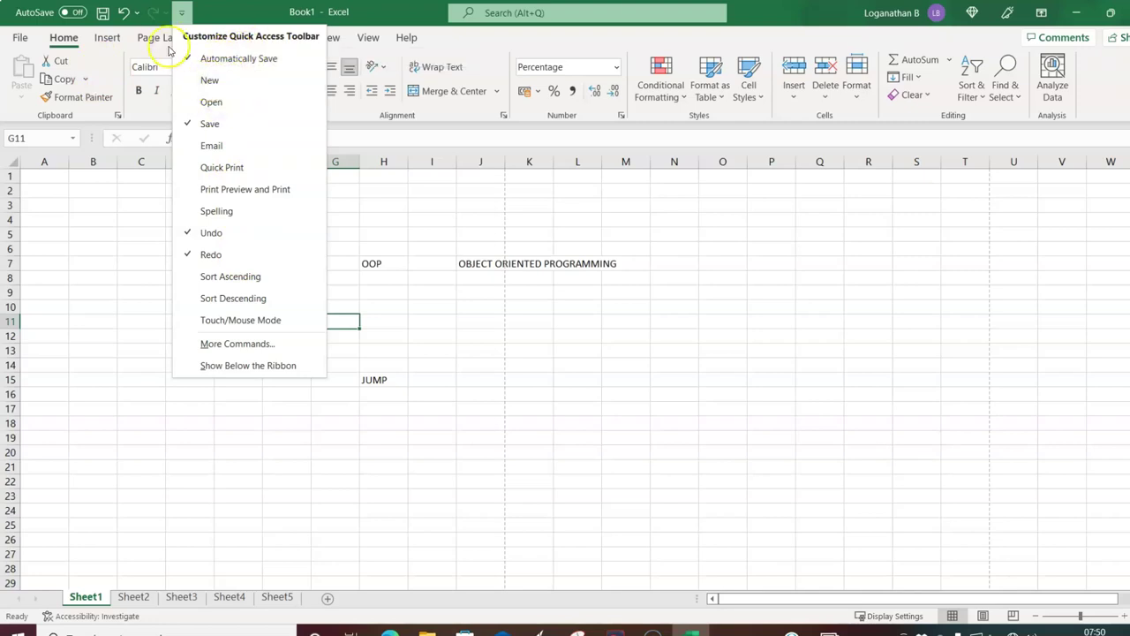
click(236, 11)
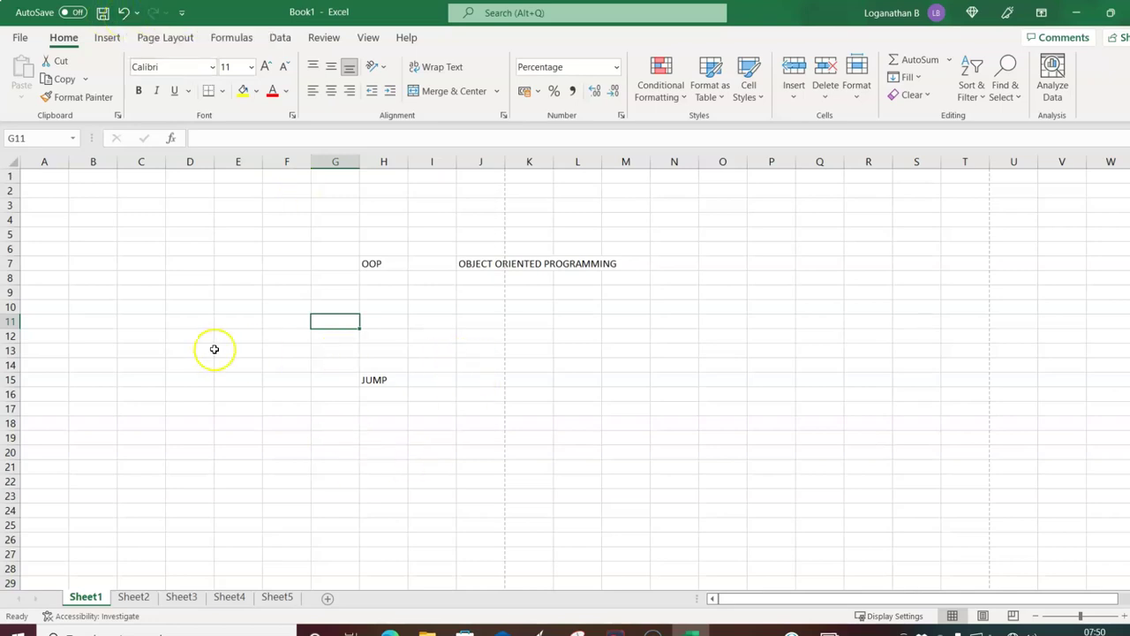
Step: Enter the text "JUMP DIFFUSION PROCESS" in cell E13
click(242, 352)
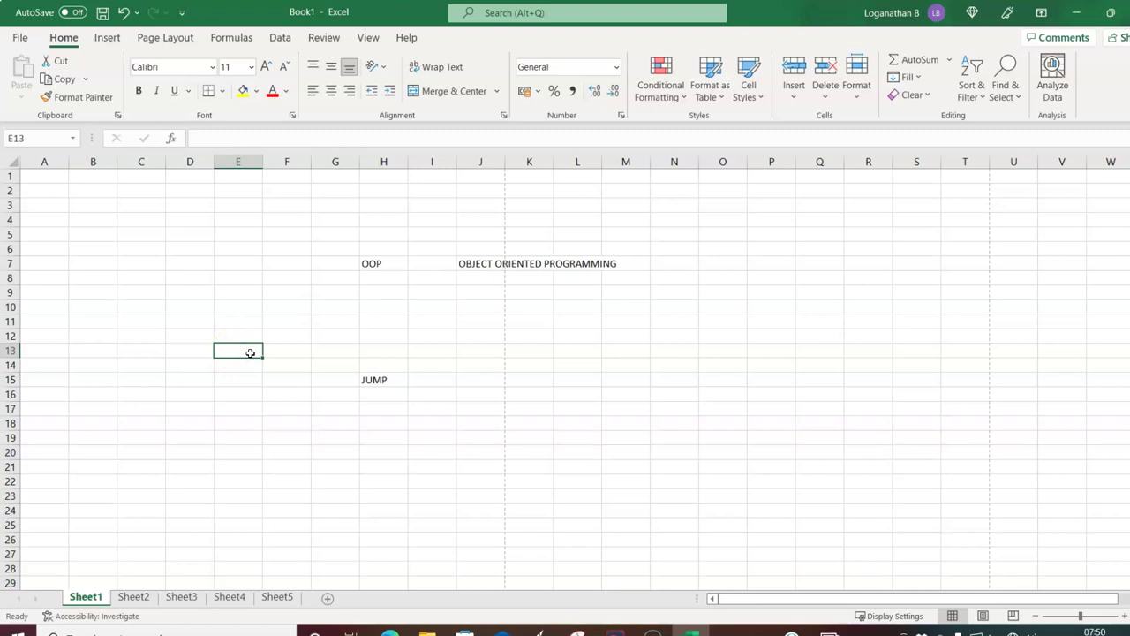
text(JUMP D)
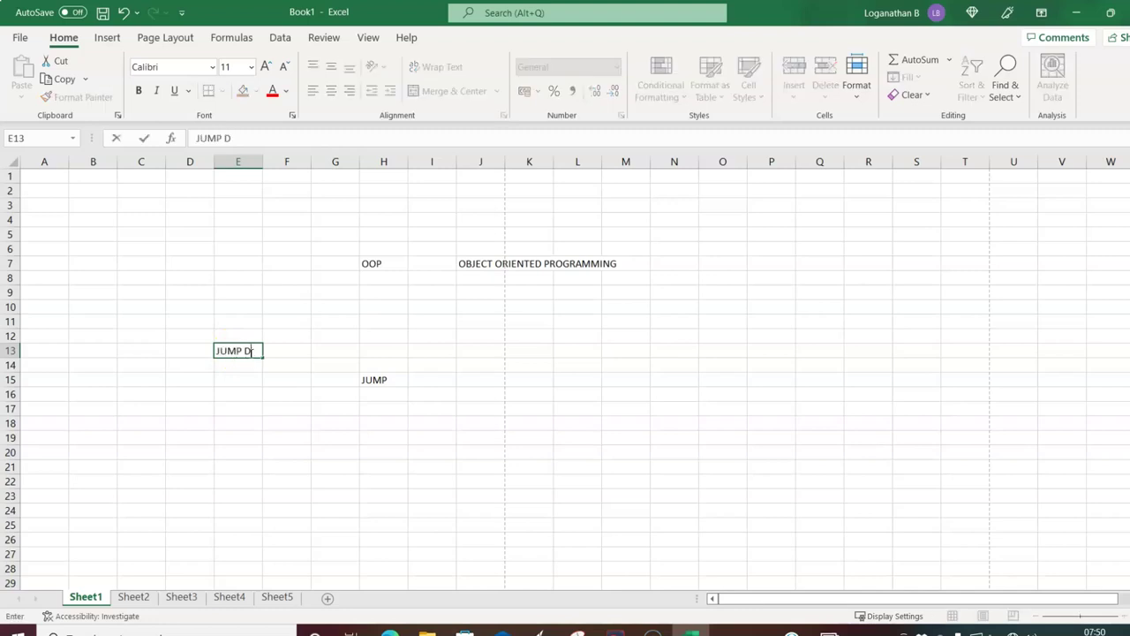
text(IFFUSION PROCESS)
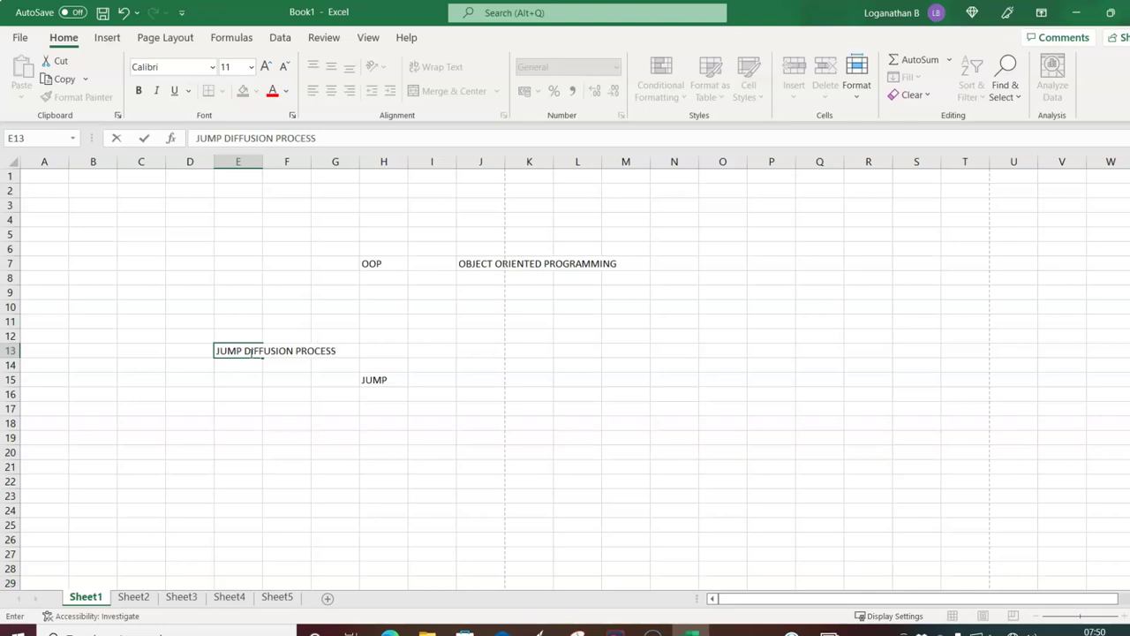
click(274, 420)
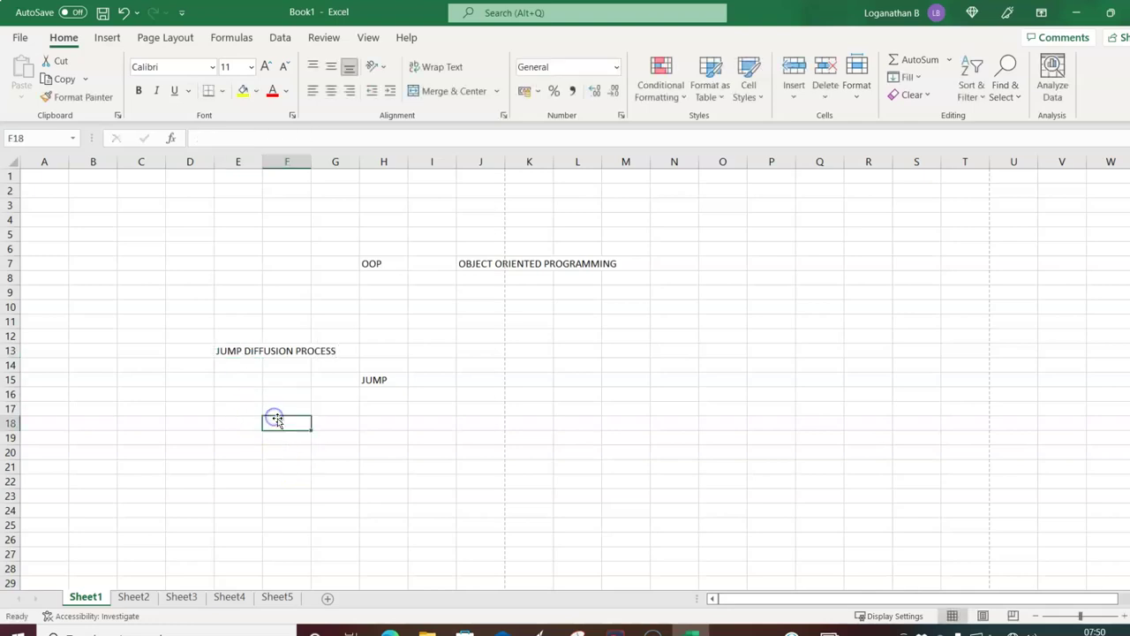
click(342, 428)
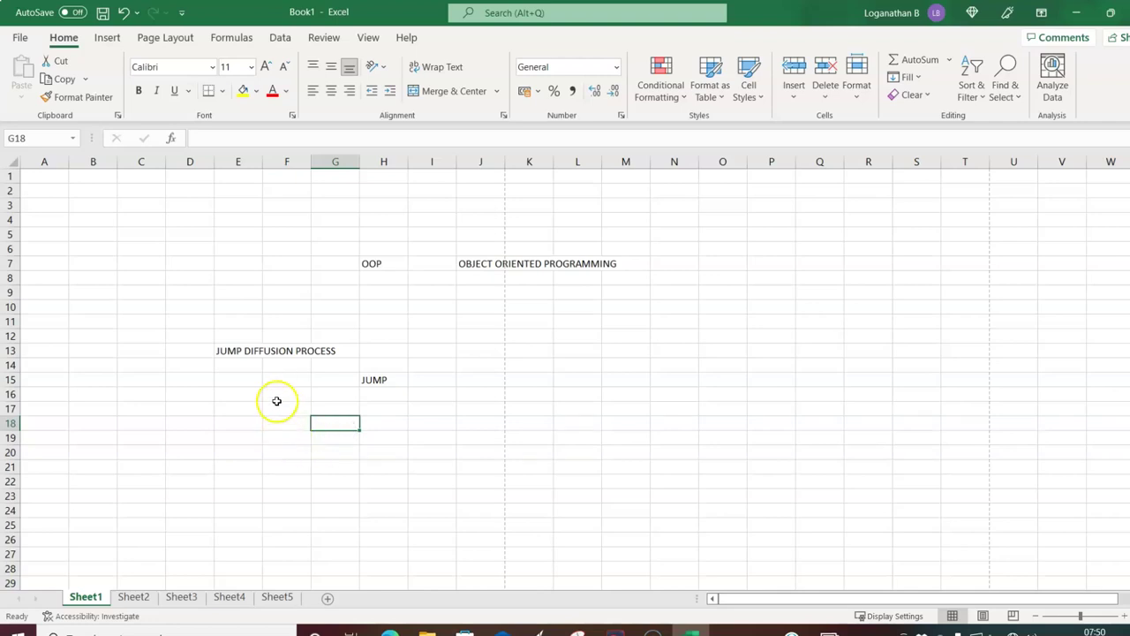
Step: Clear the contents of the range E11:G17
drag(321, 405, 218, 320)
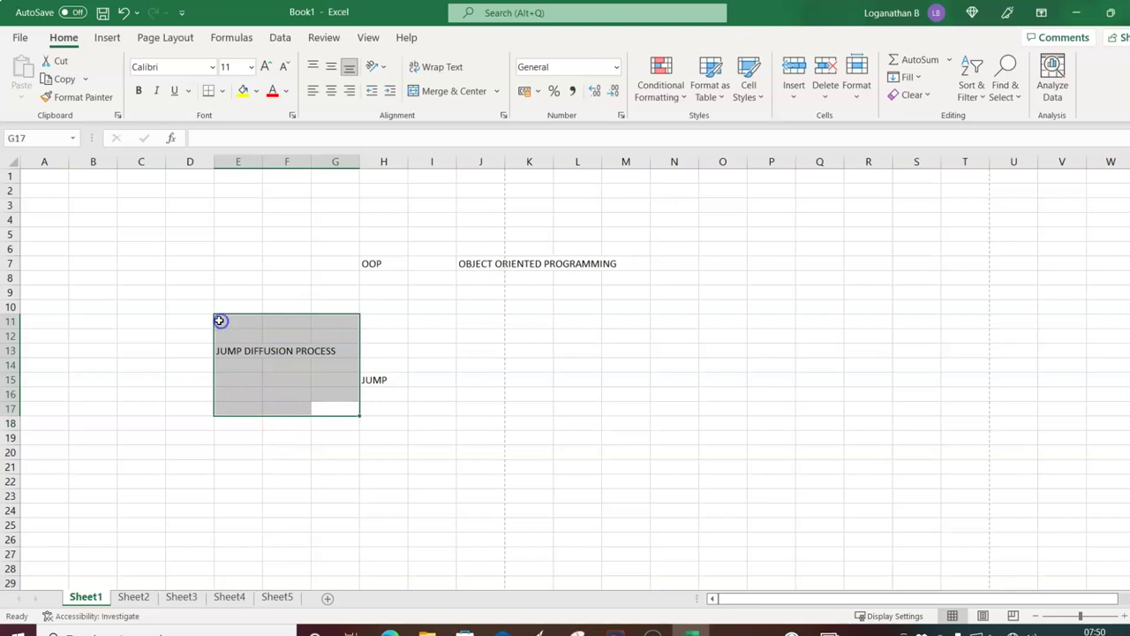
key(Delete)
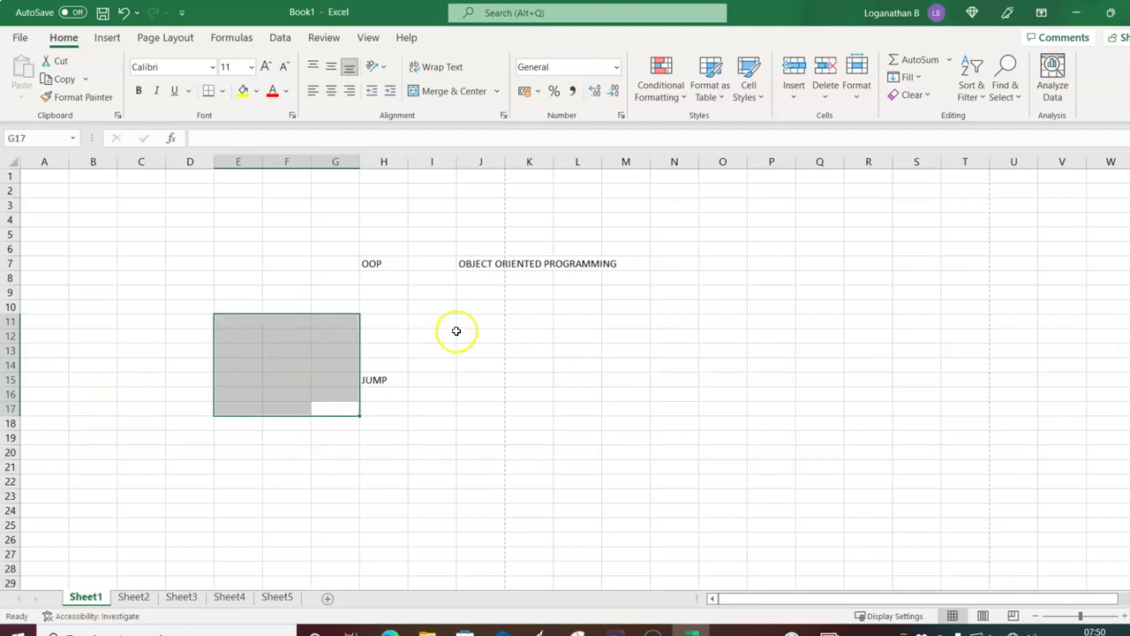
click(460, 332)
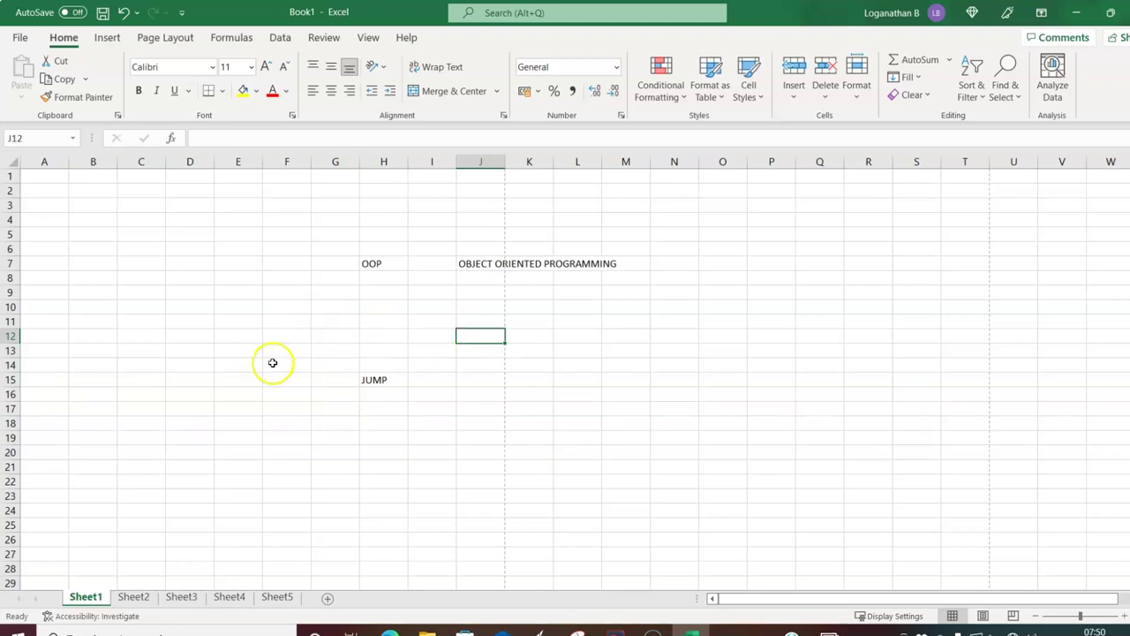
Step: Undo the clearing of E11:G17 and redo it, then select cell F11
click(123, 12)
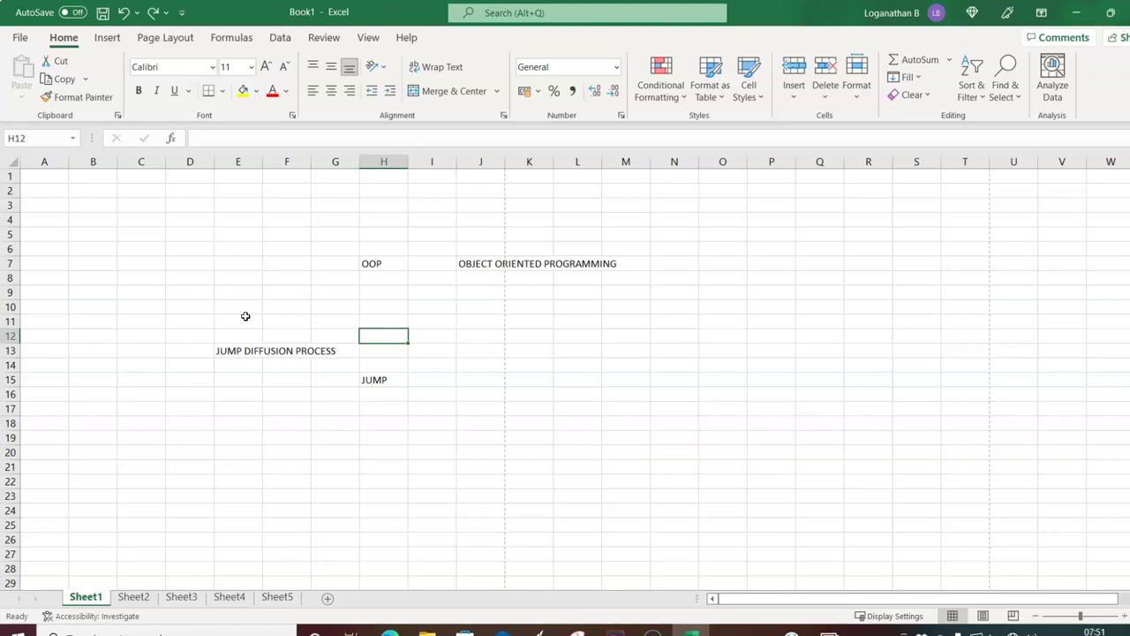
click(153, 13)
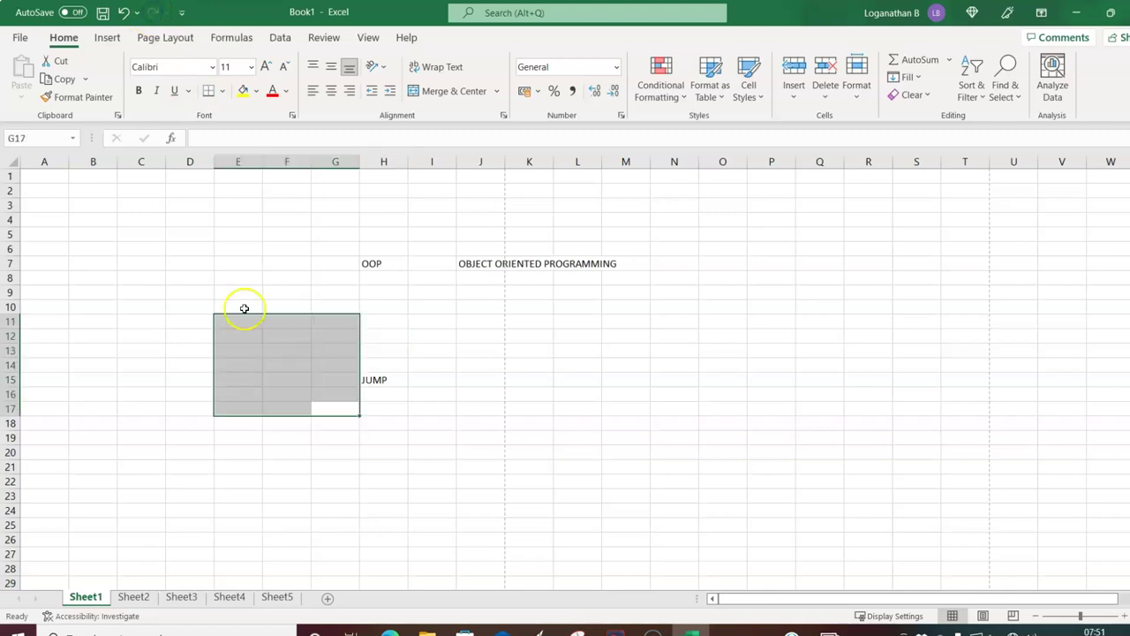
click(458, 352)
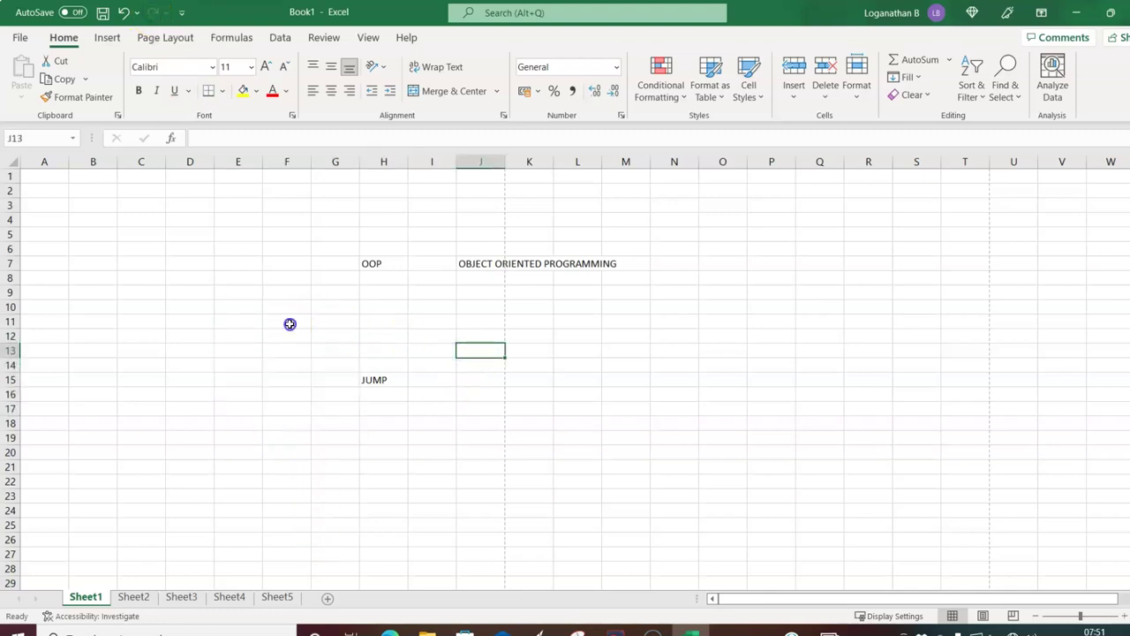
click(290, 324)
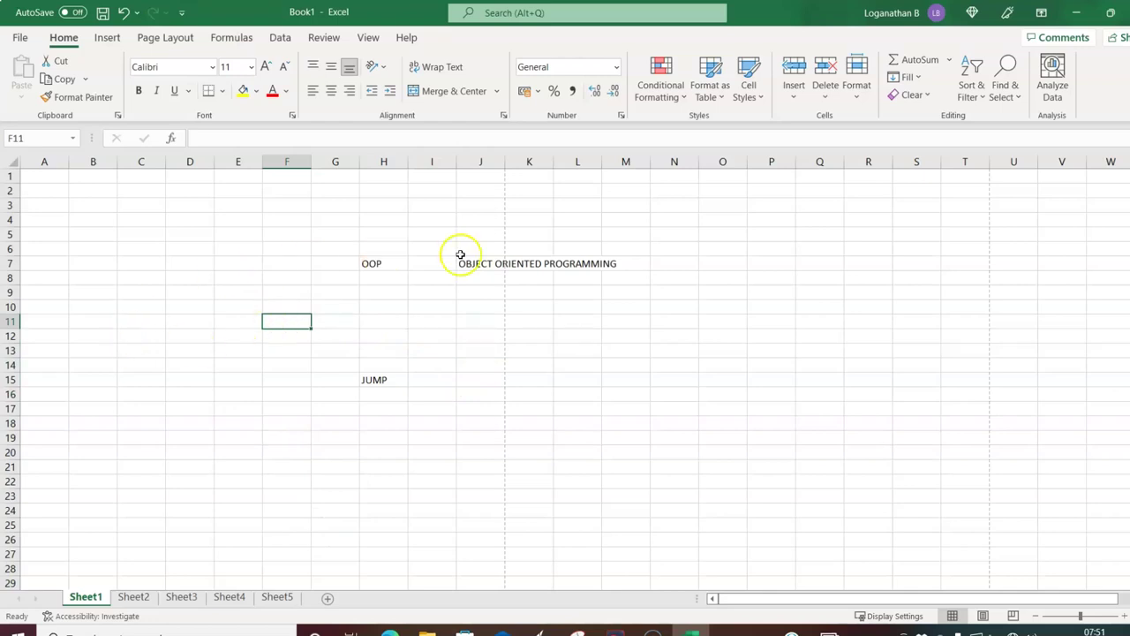